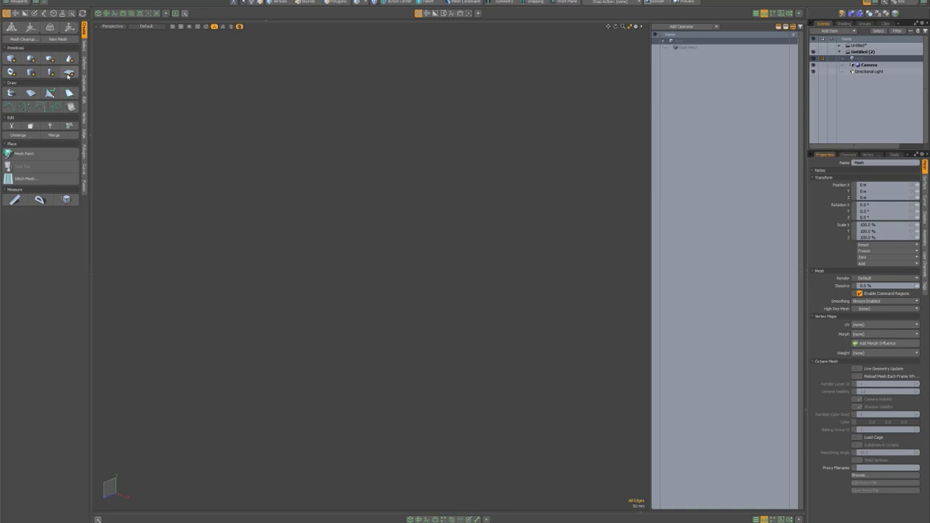
Step: Create a flat plane primitive at the origin and set the selection mode to edges
left_click(69, 73)
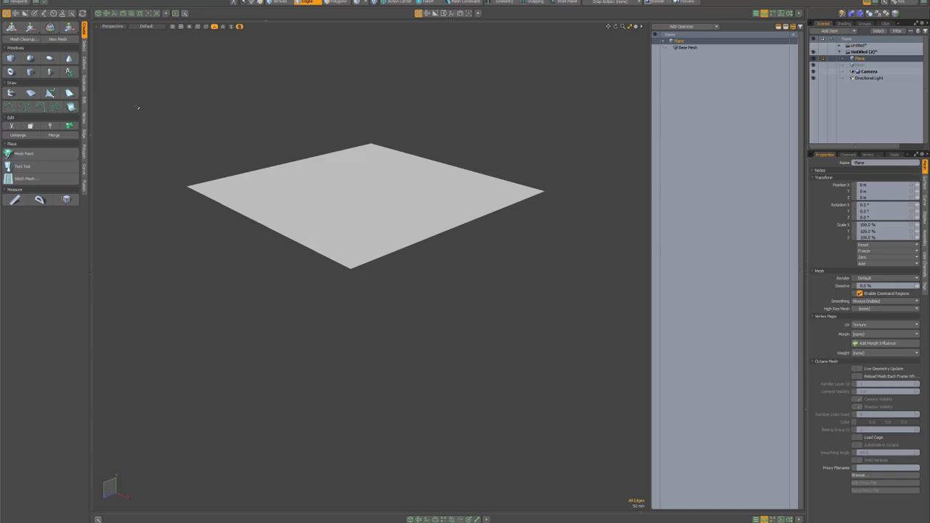
left_click_drag(215, 137, 469, 346, "alt")
key("2")
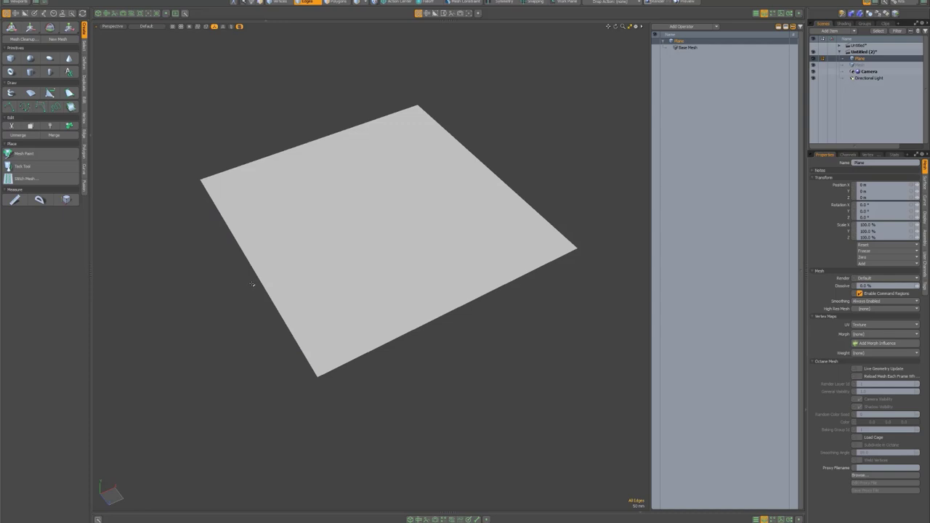
key("3")
key("1")
key("2")
key("3")
key("1")
key("2")
Step: Select two opposite edges of the plane and loop-slice it with three evenly spaced cuts
left_click(247, 276)
left_click(504, 162, "shift")
key("alt+c")
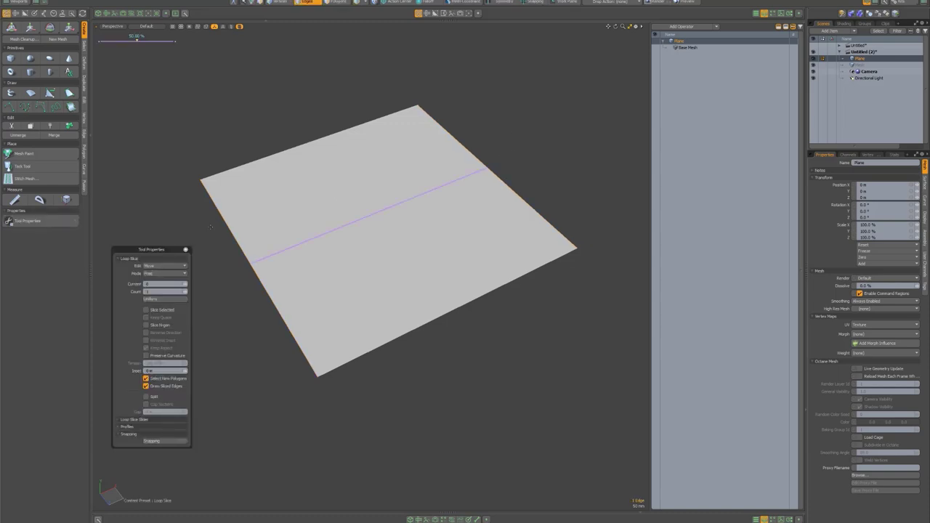
left_click(187, 294)
left_click(187, 294)
key("space")
left_click(216, 289)
left_click(267, 174)
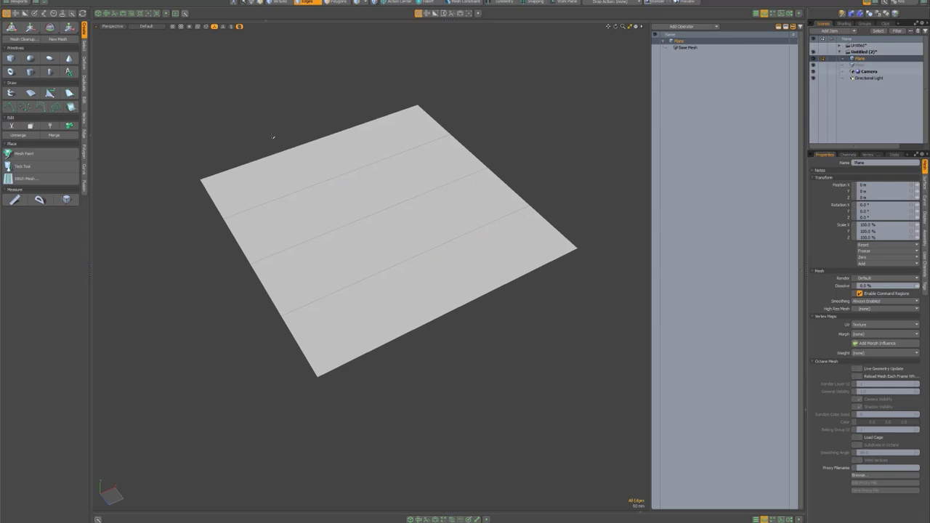
Step: Select the two outer edges parallel to the cuts and move them down about 100 mm
left_click(289, 148)
left_click(454, 305, "shift")
left_click(343, 135)
left_click(451, 309, "shift")
key("w")
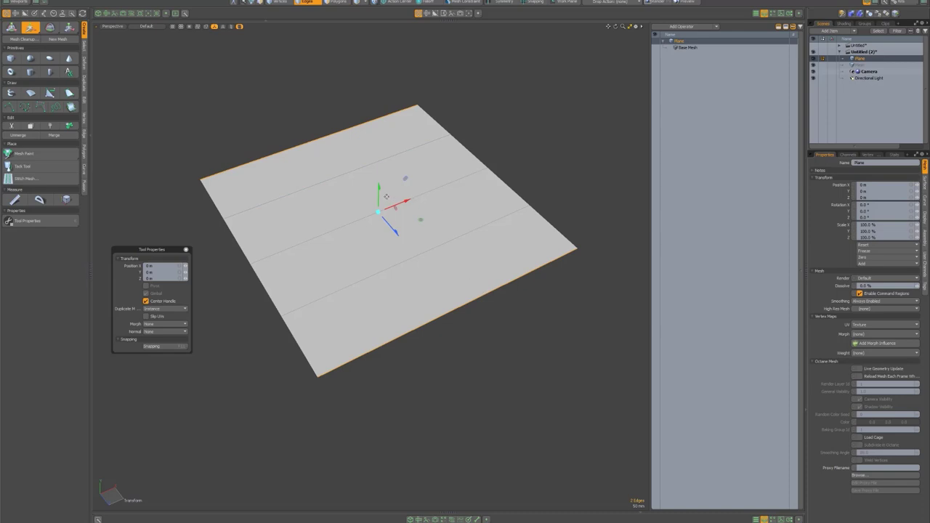
left_click_drag(380, 190, 403, 196)
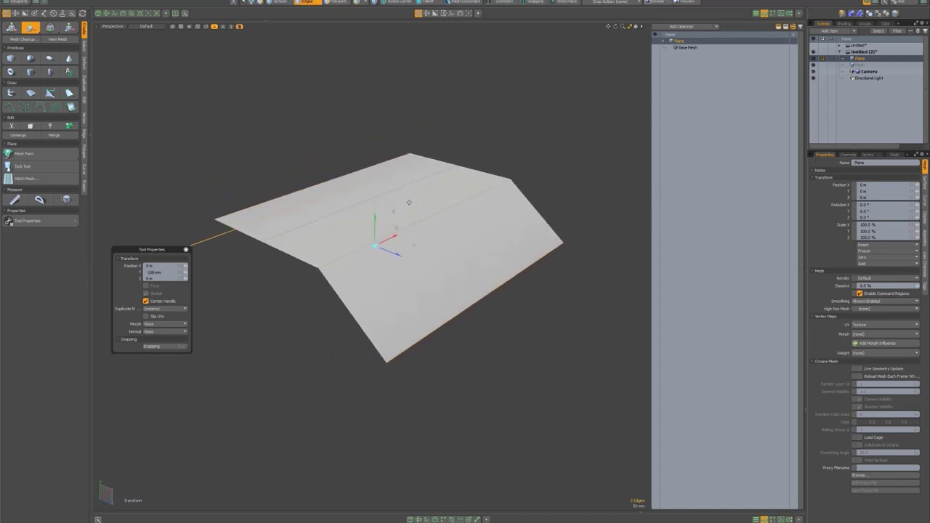
key("space")
Step: Select the two intermediate edges on either side of the center line and lower them slightly to round the arch
left_click(430, 215)
key("2")
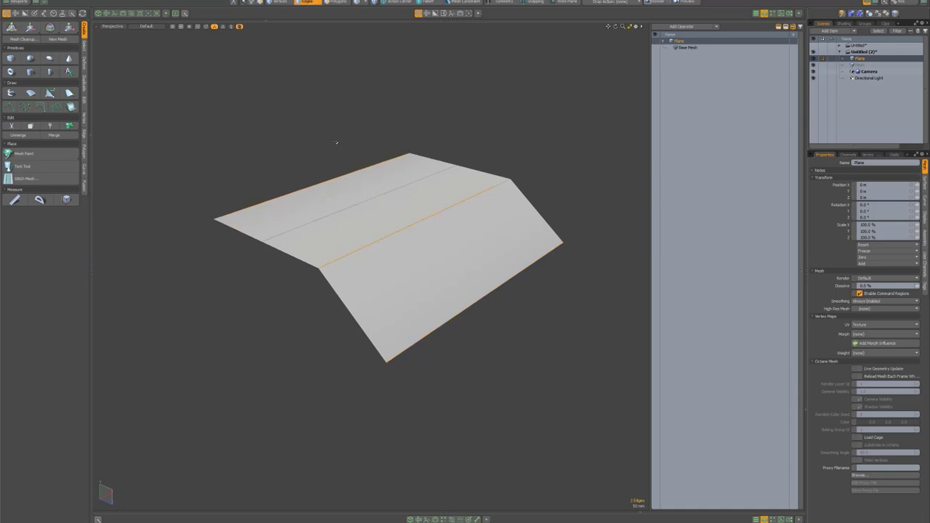
left_click(328, 155)
key("super")
key("Escape")
left_click(420, 218)
left_click(356, 172, "shift")
left_click_drag(348, 140, 388, 174, "alt")
key("w")
key("space")
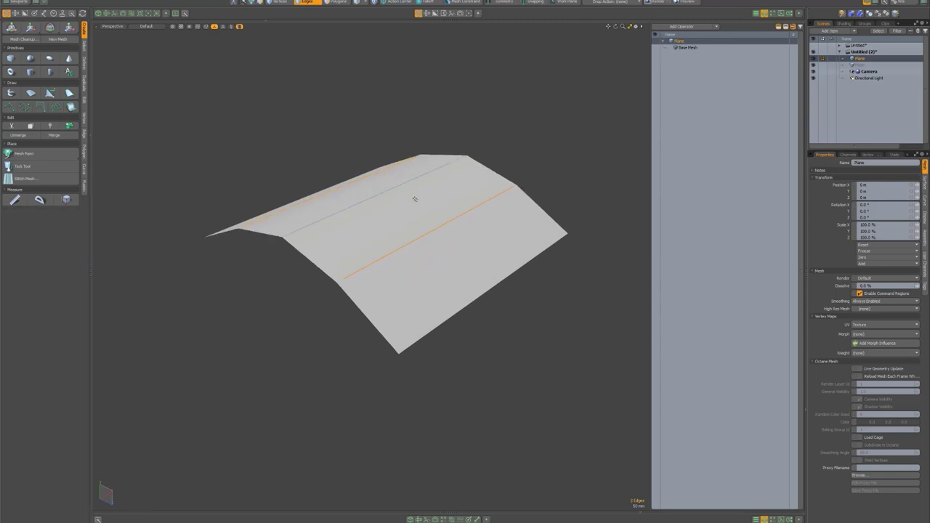
Step: Select the two outer edges of the arch and scale them closer together along Z
left_click(501, 288)
left_click(298, 211, "shift")
key("r")
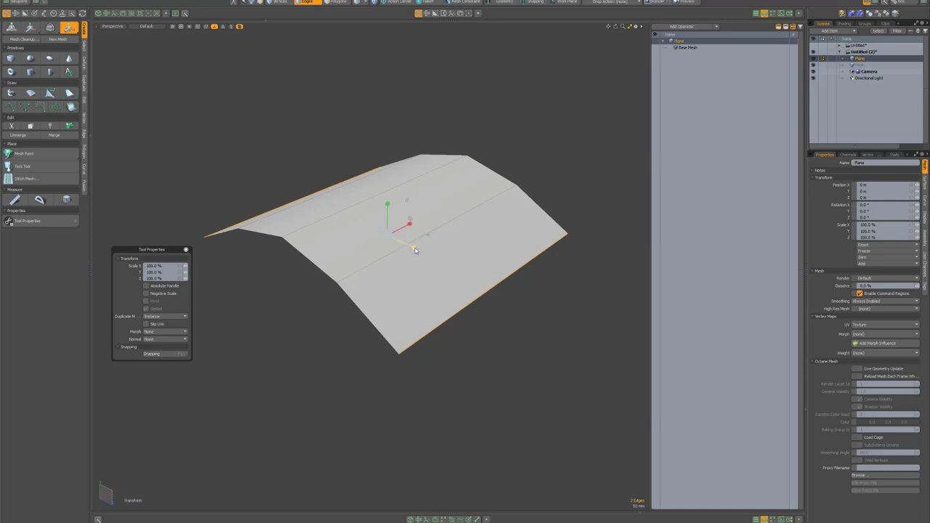
left_click_drag(415, 250, 407, 245)
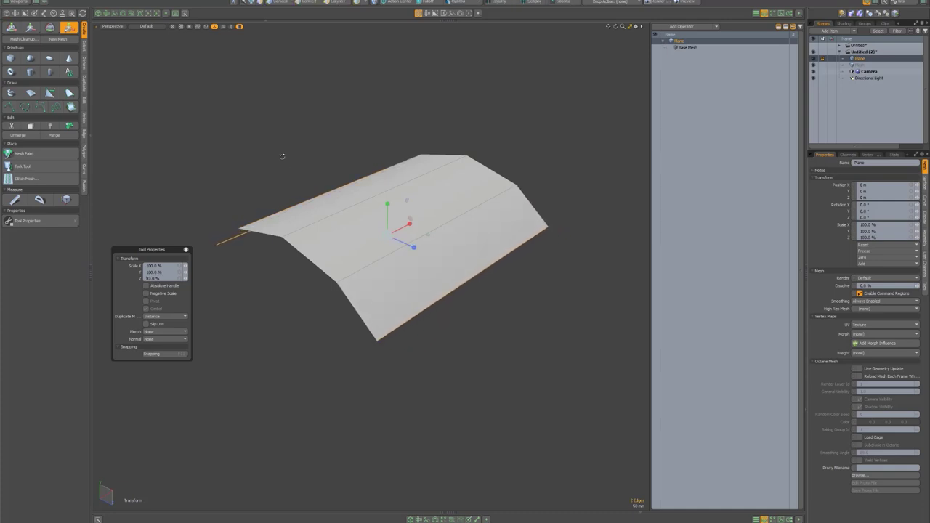
key("Escape")
Step: Loop-slice the arch across its lengthwise edges with two evenly spaced cuts and check it with subdivision smoothing
left_click_drag(282, 154, 384, 170, "alt")
key("Tab")
left_click(383, 199)
left_click(430, 246, "shift")
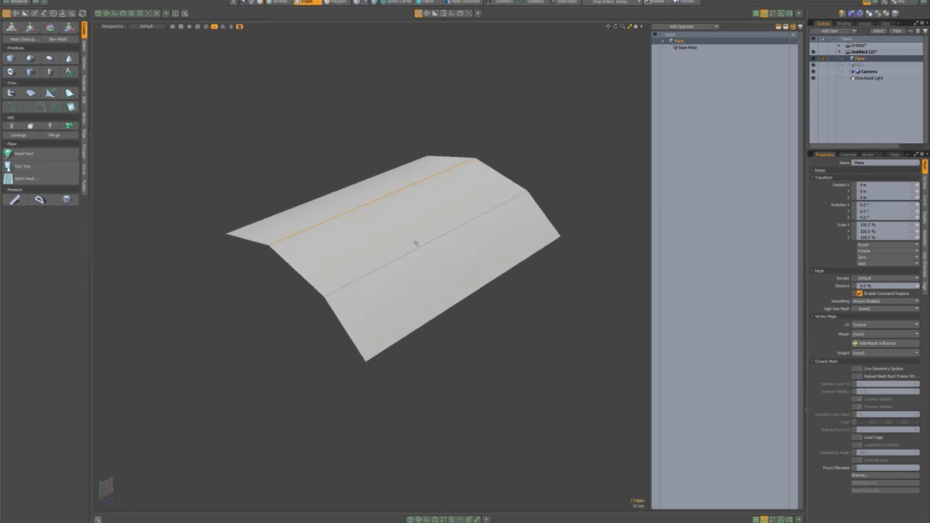
key("alt+c")
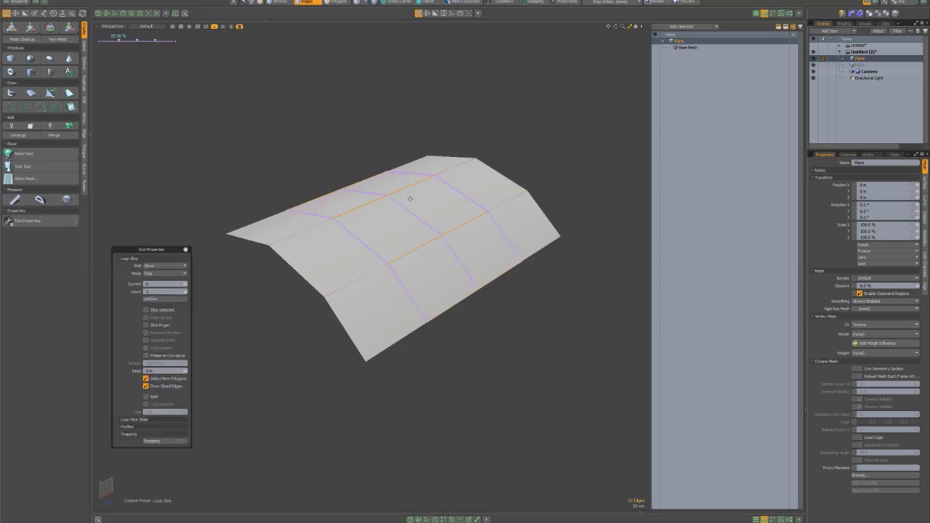
left_click(185, 294)
key("space")
left_click(372, 130)
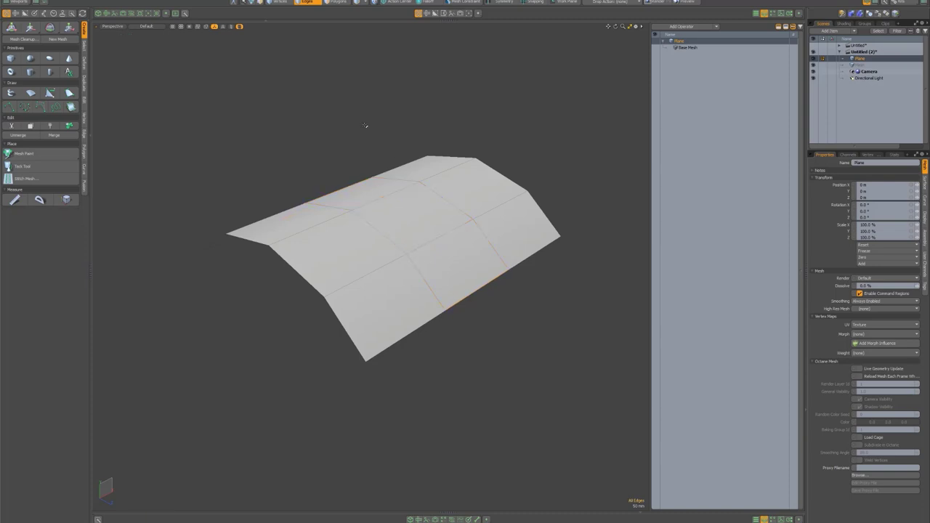
key("Tab")
key("Tab")
Step: Try to bevel the two crosswise edge loops and the center edge between them on the low-poly arch
left_click_drag(429, 185, 385, 190, "alt")
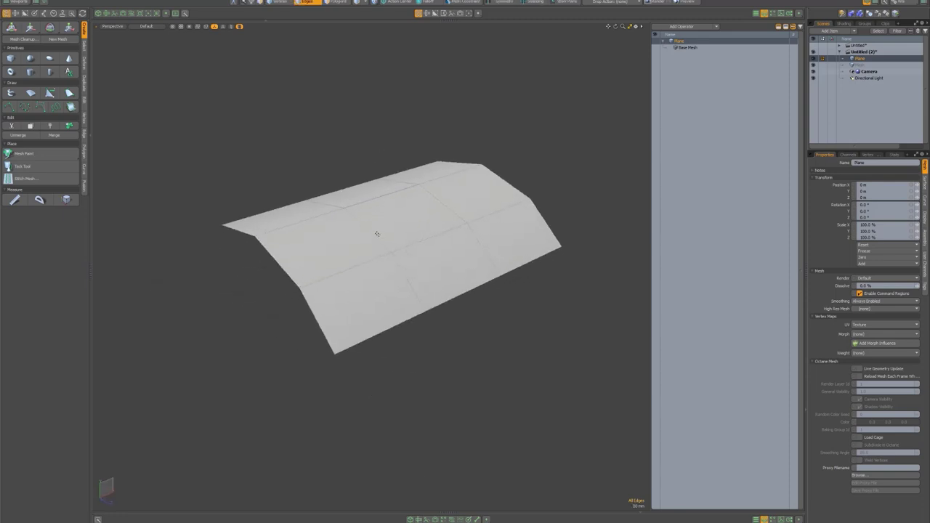
left_click(374, 234)
mouse_move(482, 250)
left_mouse_down("shift")
mouse_move(478, 226)
mouse_move(424, 187)
mouse_move(406, 187)
mouse_move(404, 201)
mouse_move(359, 173)
left_mouse_up("shift")
left_click(297, 202, "shift")
left_click(298, 243, "shift")
left_click_drag(299, 238, 270, 204, "alt")
key("b")
key("space")
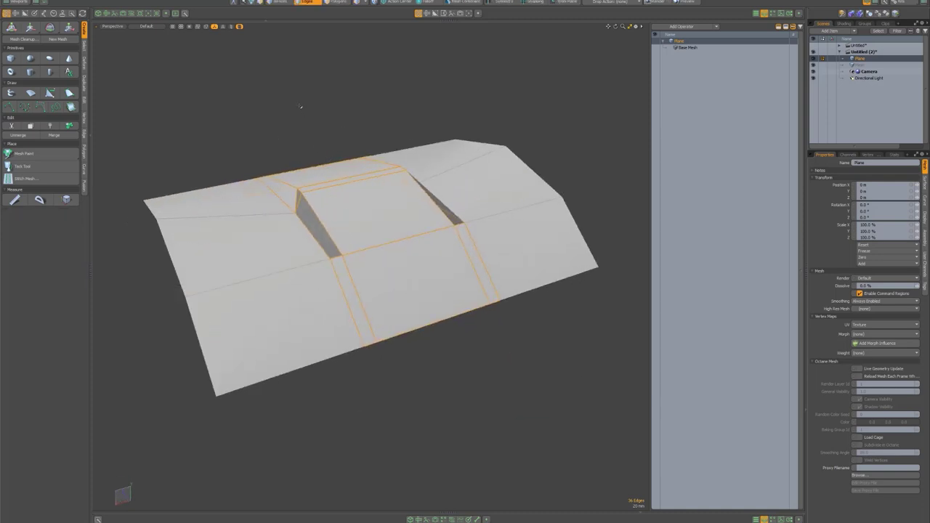
Step: Preview the beveled arch with subdivision smoothing, and restore the mesh without the bevel
left_click(301, 106)
key("Tab")
left_click_drag(382, 141, 363, 187, "alt")
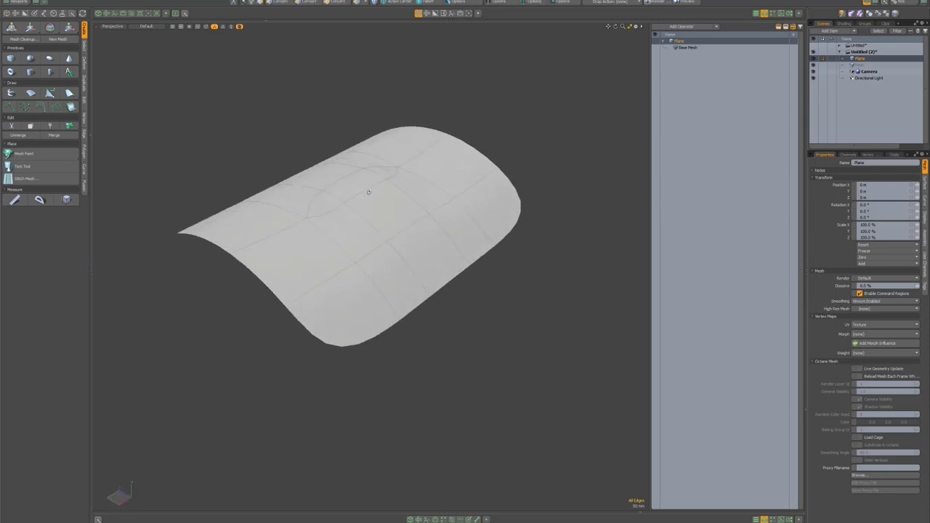
key("Tab")
double_click(346, 157)
key("2")
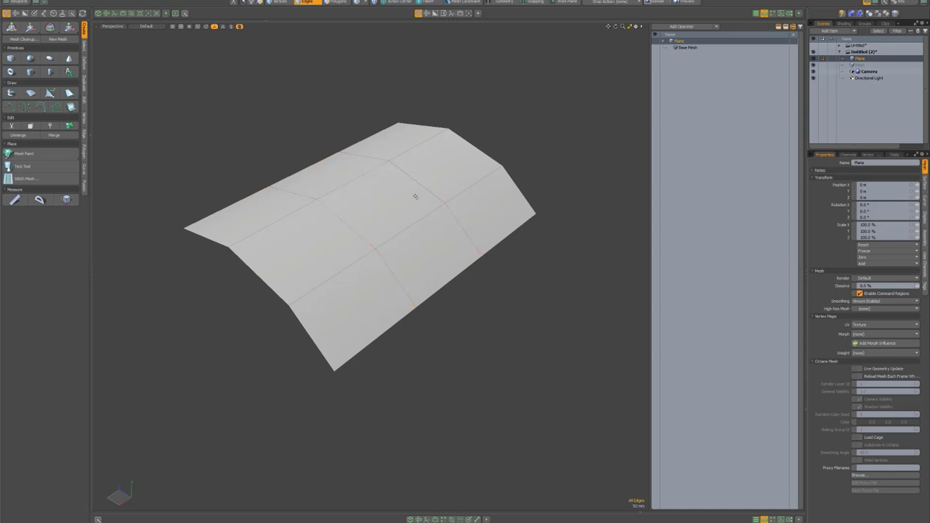
Step: Subdivide the arch's polygons with the SDS Subdivide method and check the smoothed shape
left_click_drag(412, 182, 419, 175, "alt")
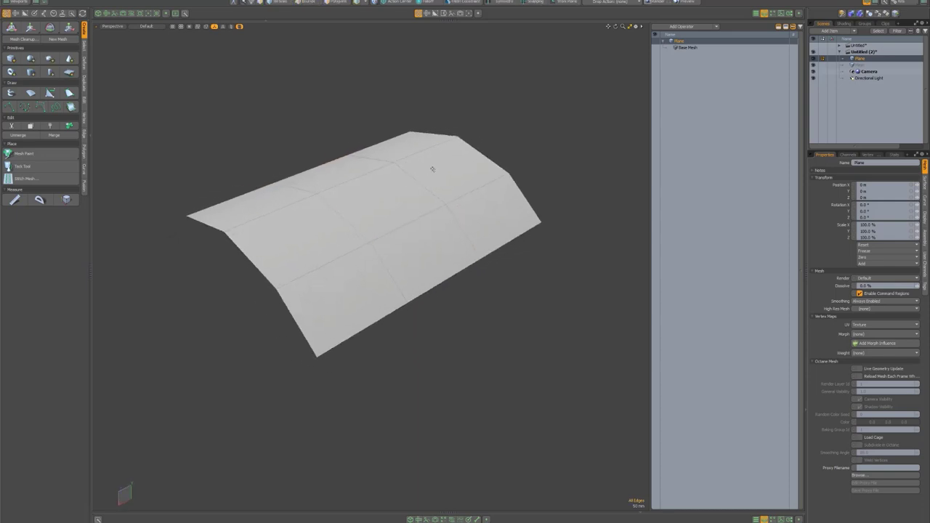
key("shift+d")
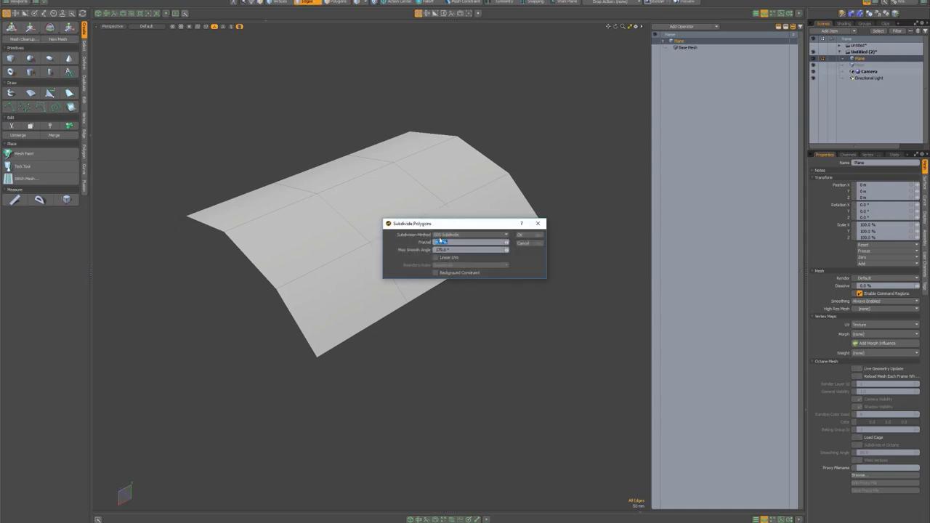
left_click(443, 235)
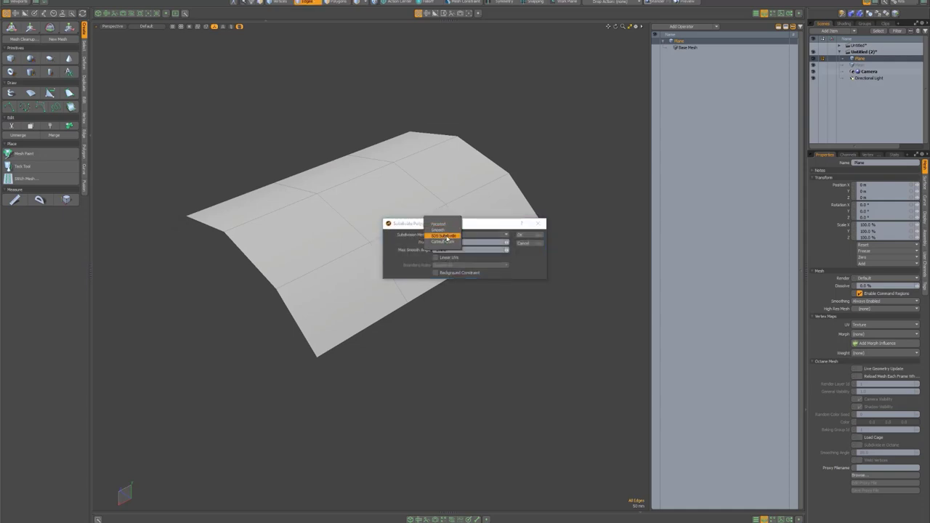
left_click(445, 236)
left_click(521, 234)
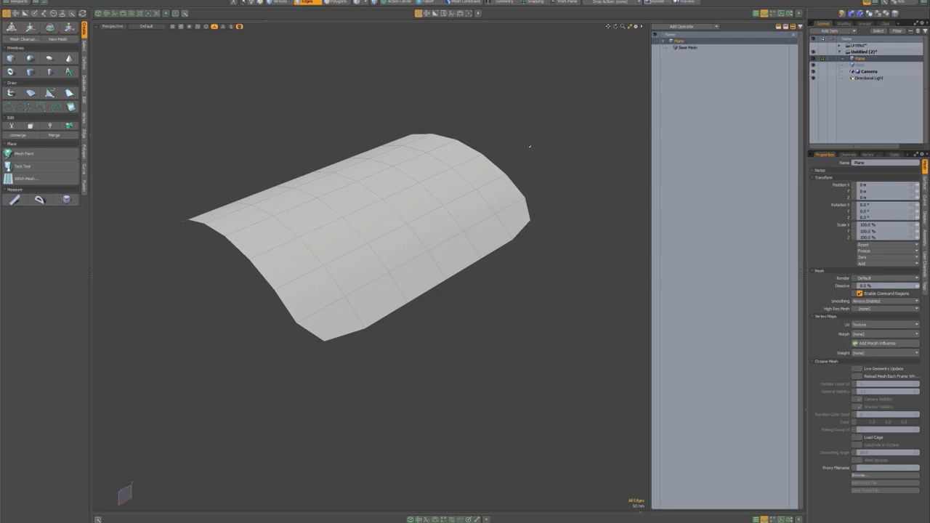
key("Tab")
mouse_move(469, 137)
left_mouse_down("alt")
mouse_move(447, 143)
mouse_move(494, 129)
mouse_move(457, 149)
left_mouse_up("alt")
key("Tab")
Step: Select the two crosswise edge loops and the center edges joining them, and bevel them into narrow strips using Inset mode
left_click(333, 220)
key("Tab")
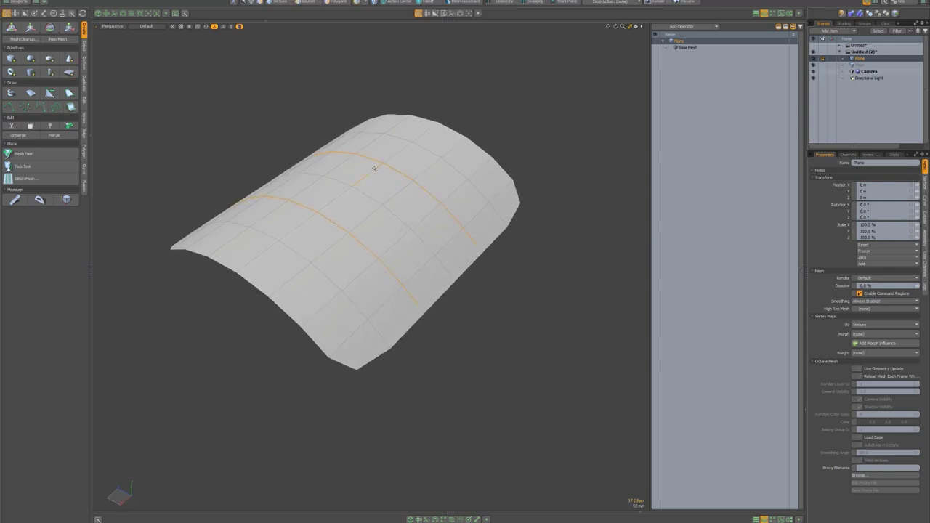
left_click(369, 176, "shift")
left_click(339, 192, "shift")
key("2")
left_click_drag(348, 197, 382, 194, "alt")
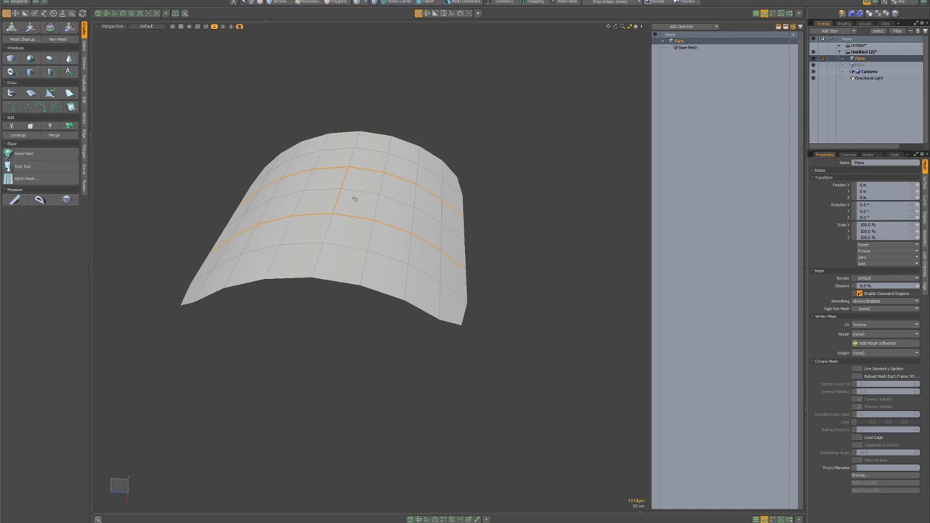
left_click(335, 197, "ctrl")
left_click(354, 173, "ctrl")
key("b")
left_click_drag(336, 229, 352, 229)
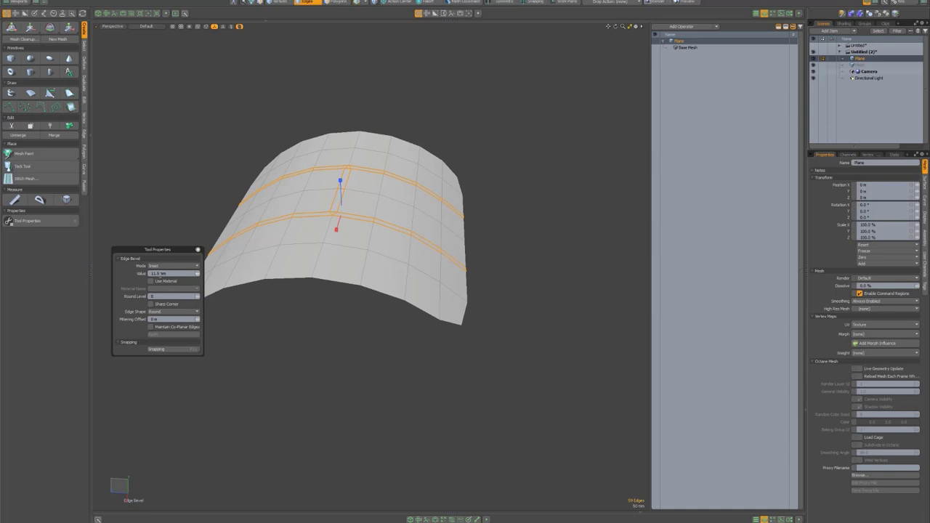
left_click_drag(161, 274, 113, 275)
Step: Convert the selection to the strip polygons and bevel them inward with an inset of about 3 mm to form panel grooves
key("alt+3")
middle_click_drag(336, 111, 337, 164)
key("3")
key("1")
key("2")
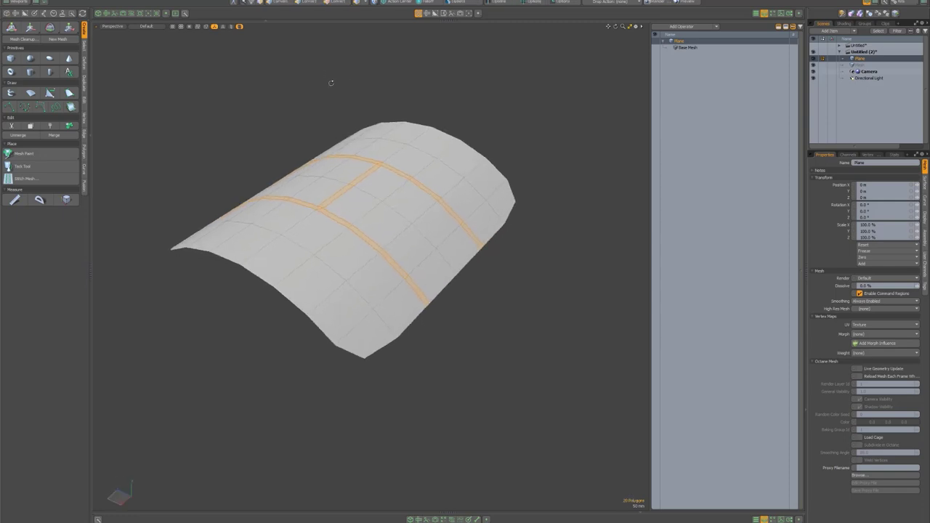
key("3")
middle_click_drag(332, 152, 356, 145)
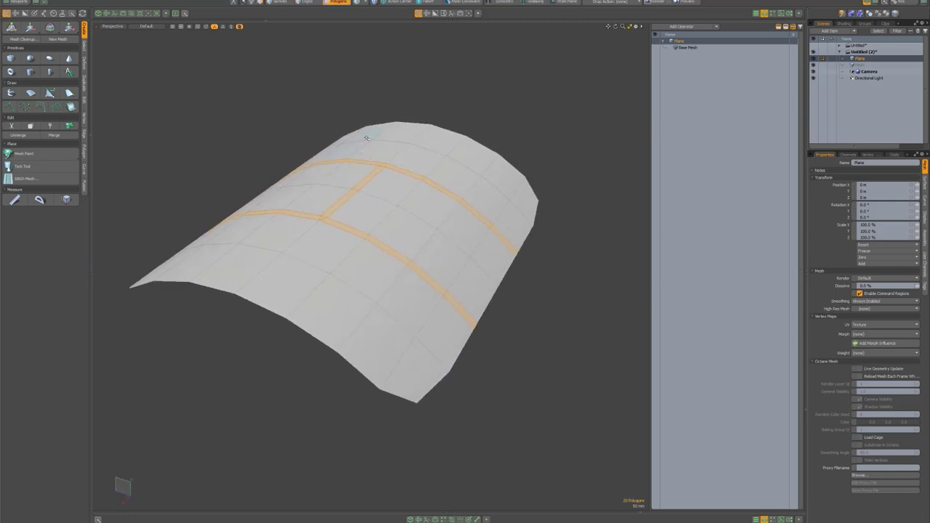
key("b")
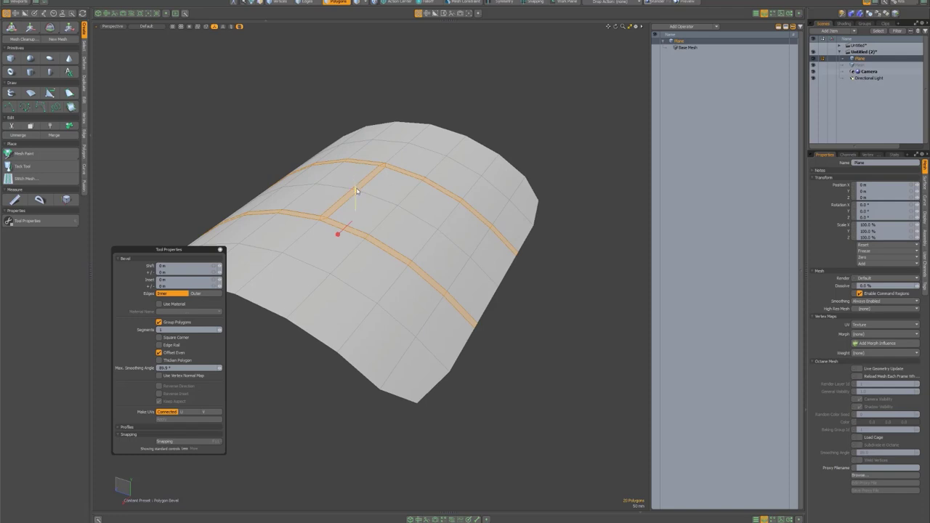
left_click_drag(354, 187, 356, 192)
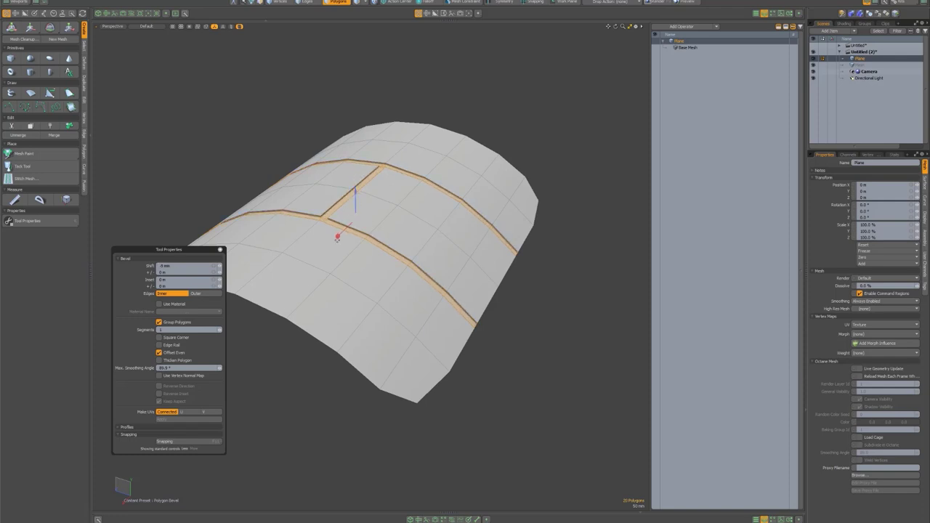
left_click_drag(337, 235, 336, 237)
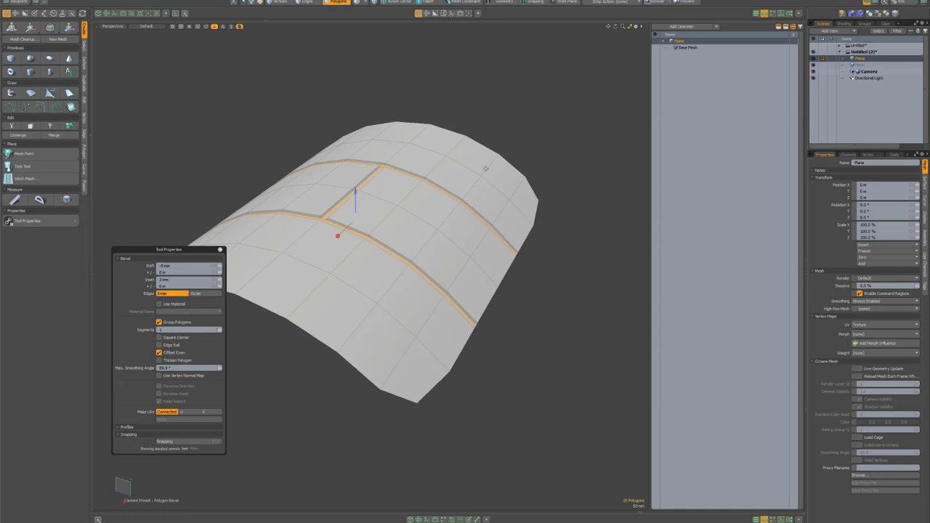
key("space")
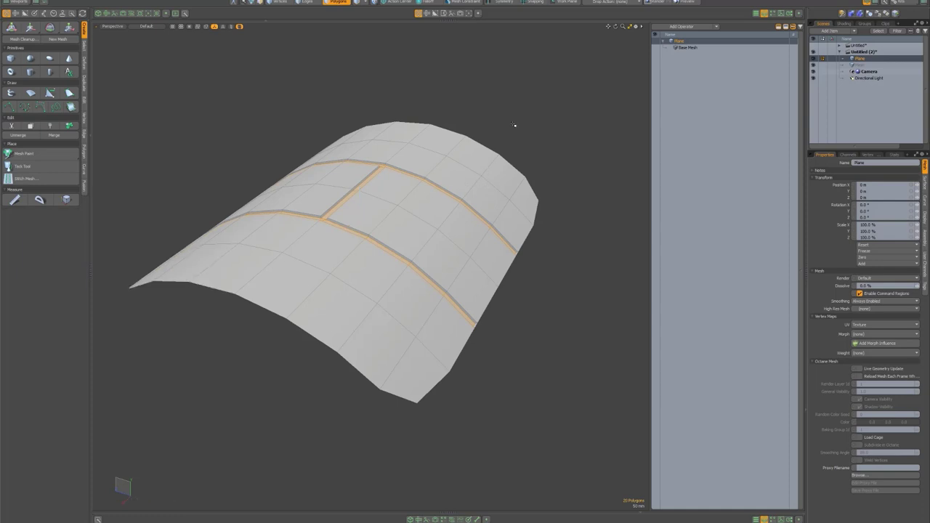
Step: Turn on subdivision smoothing for the grooved panel
key("Tab")
left_click_drag(517, 129, 480, 124, "alt")
scroll(476, 126, "down", 2)
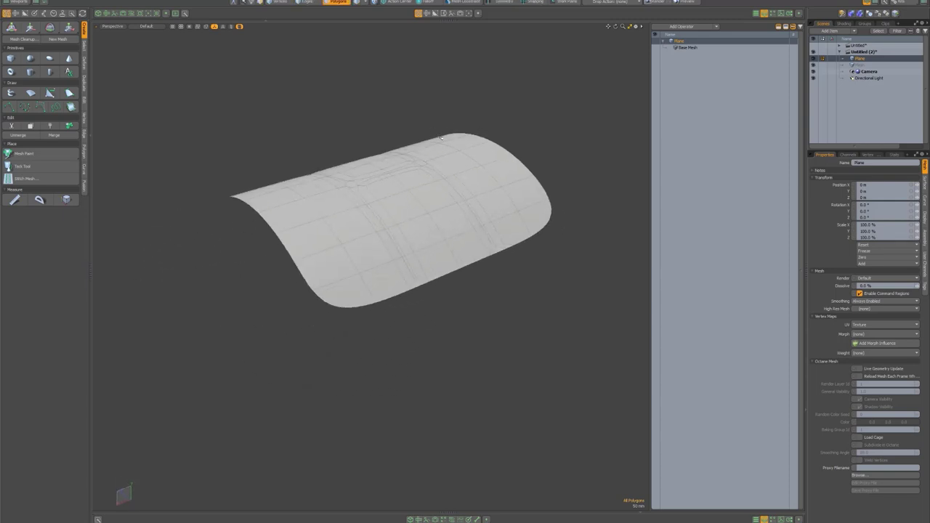
Step: Examine the grooved surface in a render preview and the groove corners up close in the viewport
key("F8")
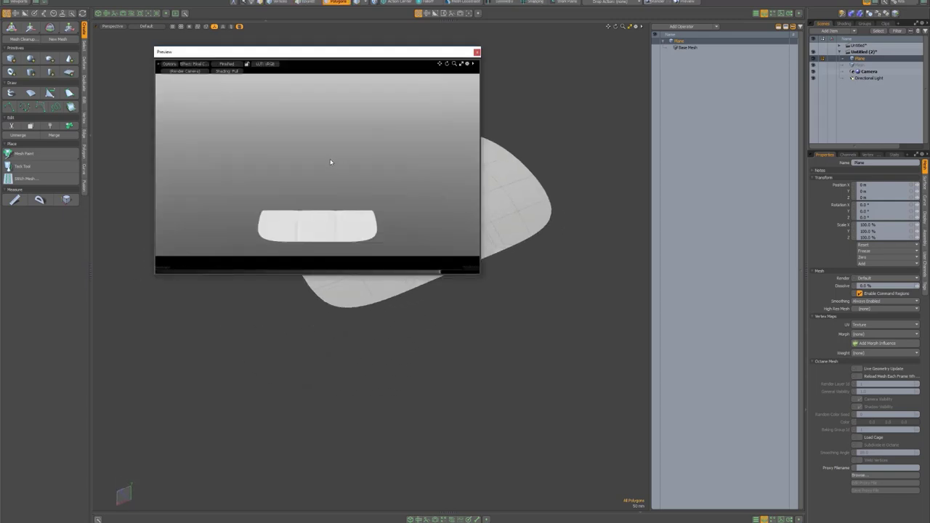
key("a")
left_click_drag(284, 128, 335, 158, "alt")
key("space")
key("space")
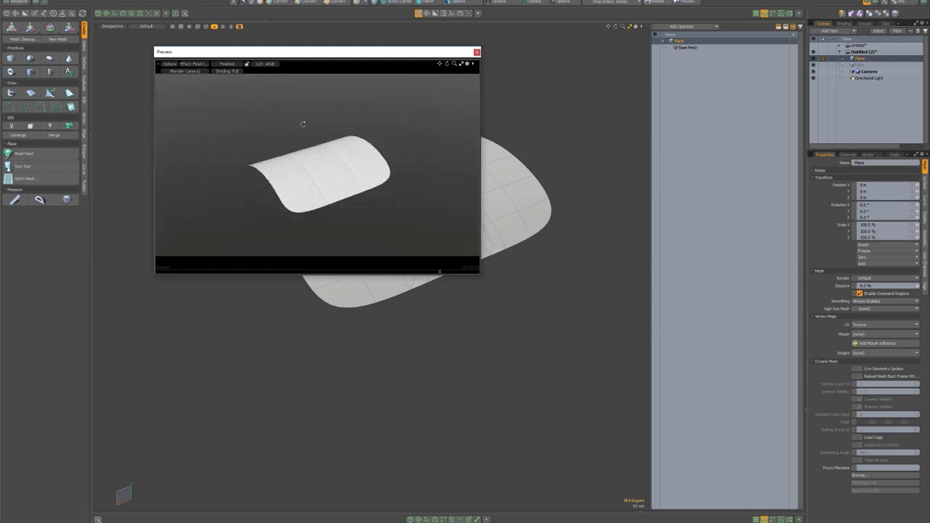
key("F8")
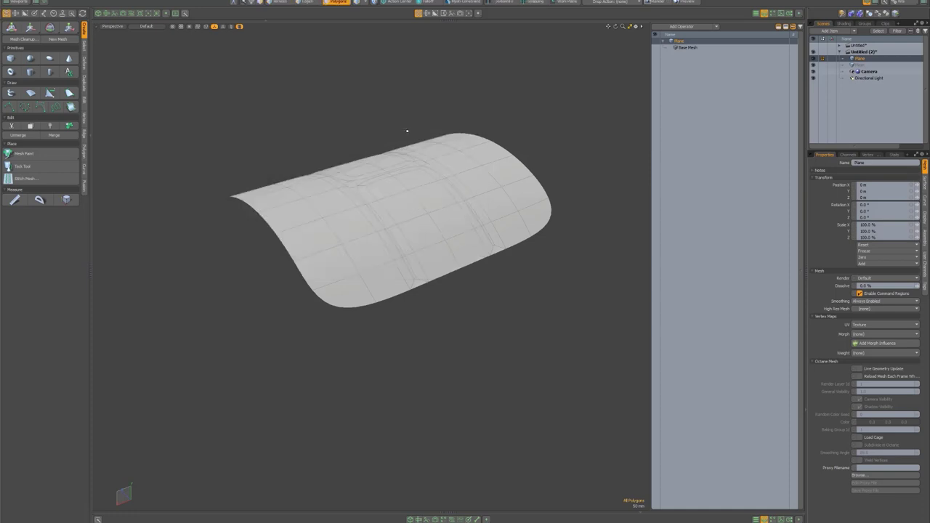
scroll(356, 180, "up", 3)
left_click_drag(374, 177, 395, 185, "alt")
scroll(378, 189, "up", 3)
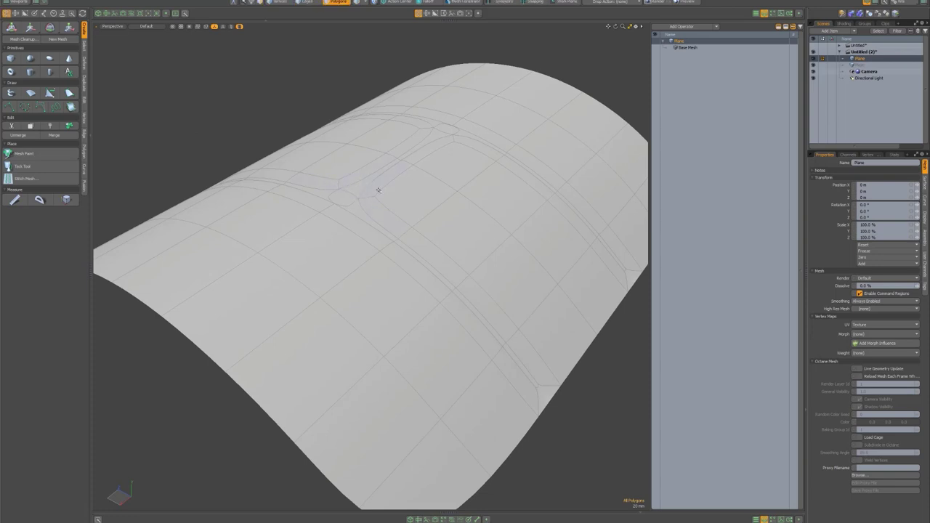
Step: Compare the grooved panel with subdivision smoothing off and on, and look over its surface from another angle
scroll(385, 189, "down", 5)
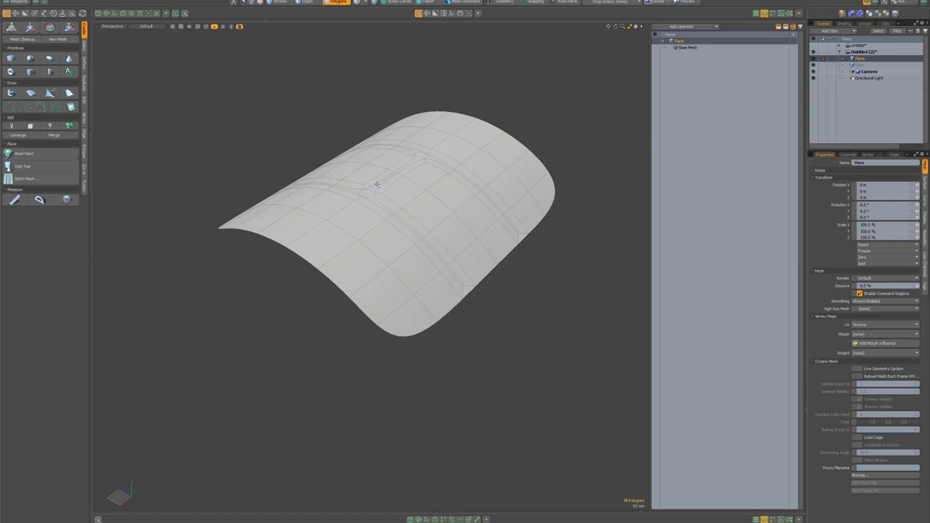
key("Tab")
scroll(390, 161, "up", 2)
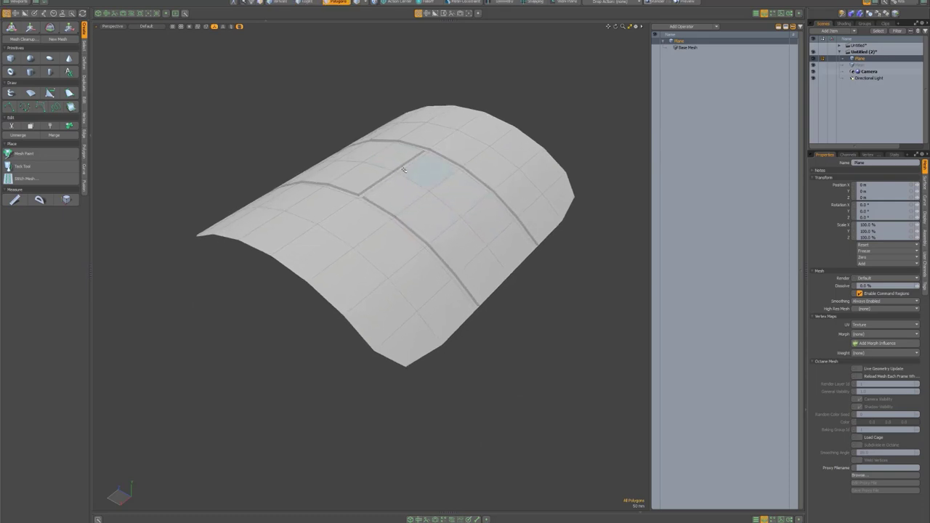
key("Tab")
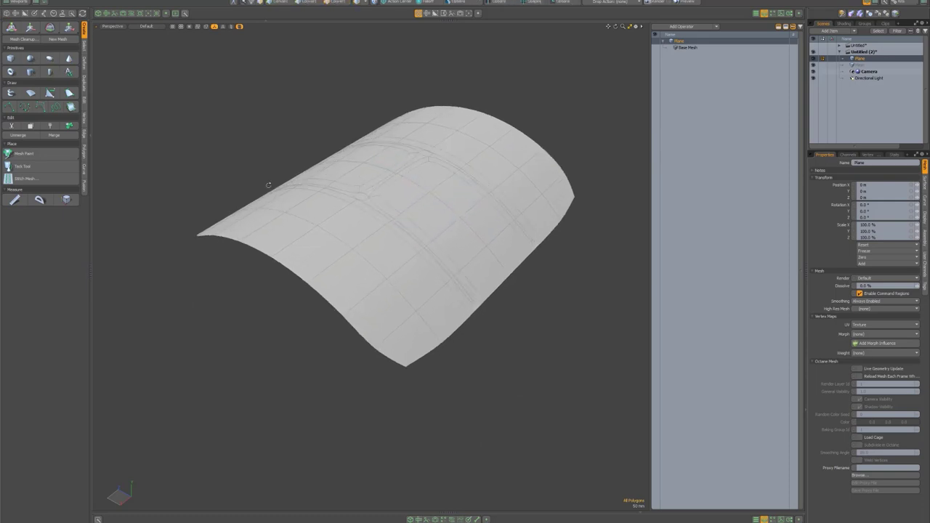
left_click_drag(270, 186, 304, 141, "alt")
key("3")
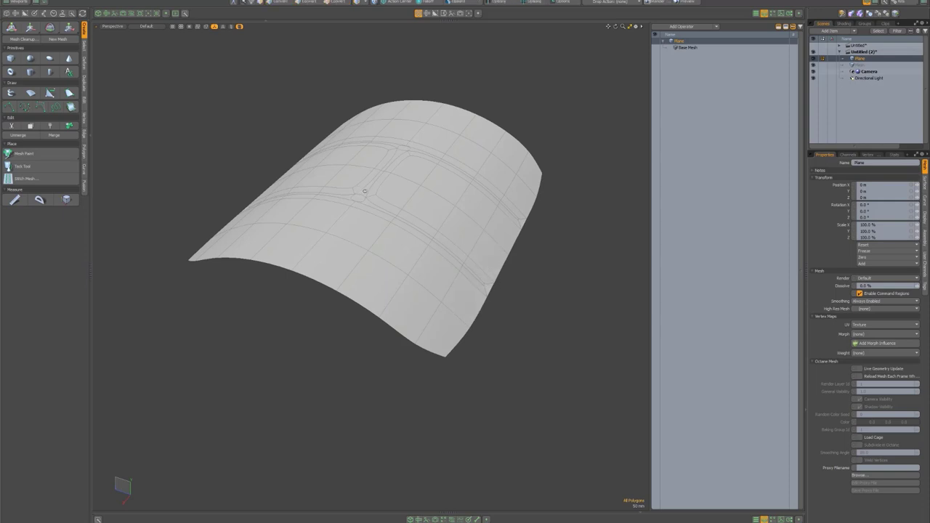
left_click_drag(374, 202, 328, 176, "alt")
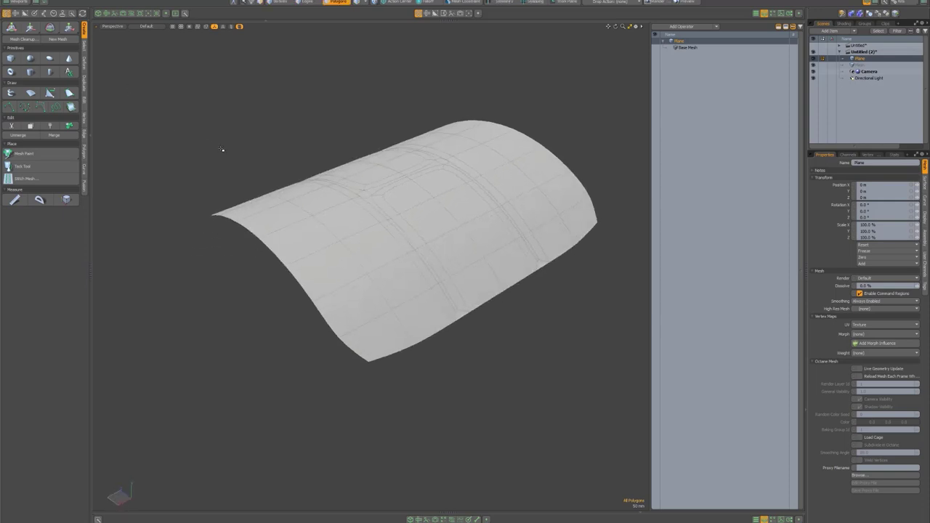
Step: Select the corner edges at both groove junctions and give them a 15% edge crease weight
left_click(84, 137)
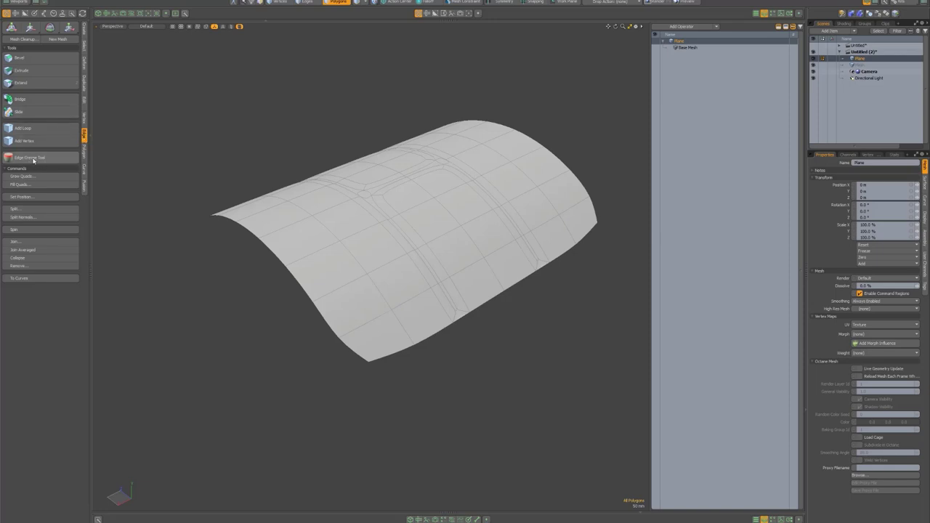
scroll(368, 191, "up", 6)
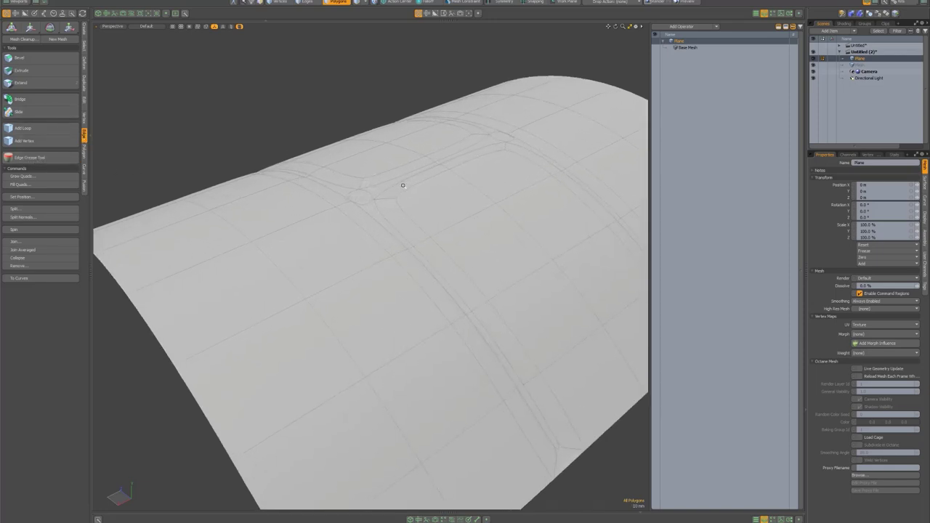
key("2")
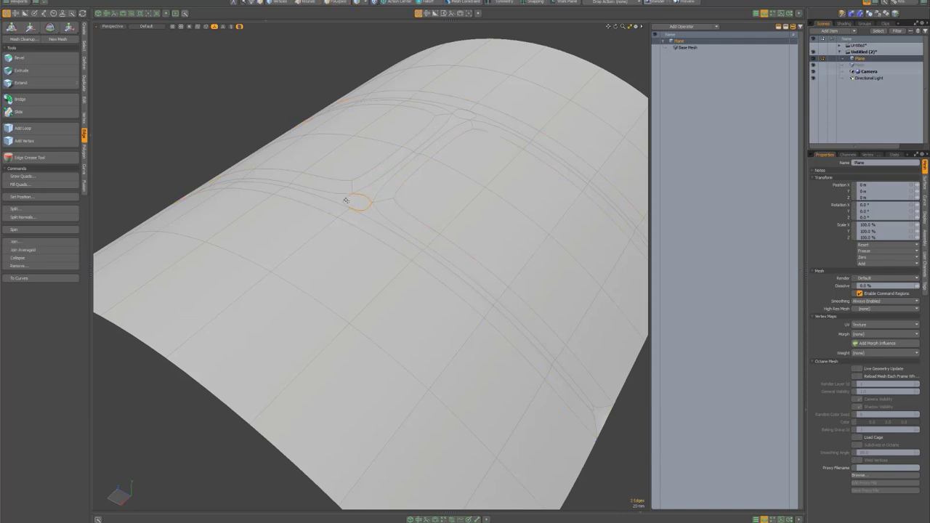
double_click(349, 201)
left_click_drag(380, 199, 384, 181, "alt")
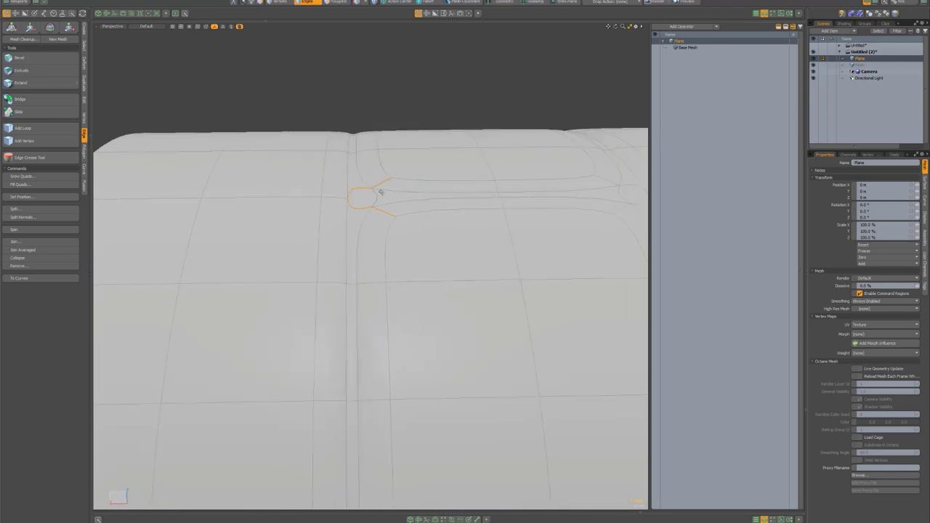
mouse_move(556, 175)
left_mouse_down("alt")
mouse_move(464, 191)
mouse_move(494, 187)
mouse_move(524, 210)
mouse_move(503, 208)
left_mouse_up("alt")
left_click(27, 158)
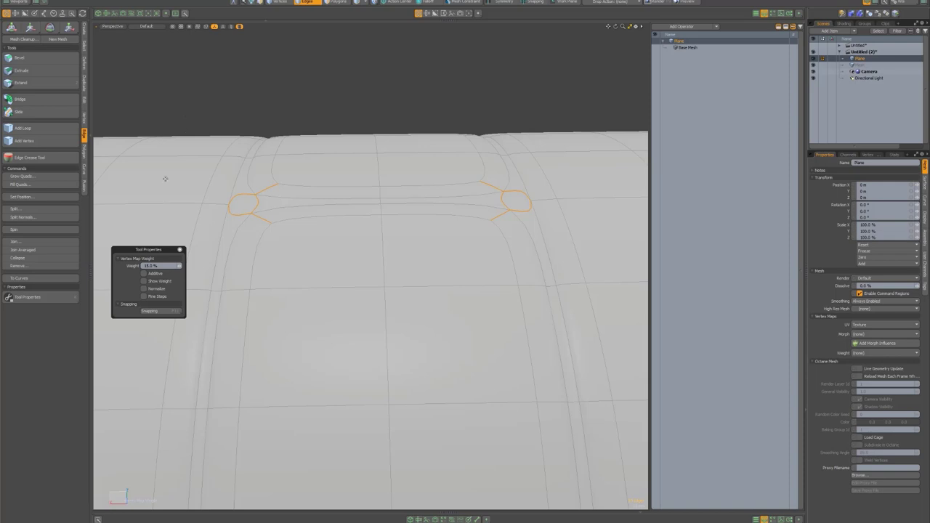
left_click_drag(164, 265, 124, 266)
type("15")
key("Return")
left_click(227, 122)
key("q")
left_click(227, 121)
Step: Examine the creased groove corners in a render preview and inspect the groove edges in the viewport
left_click_drag(228, 121, 271, 152, "alt")
key("F8")
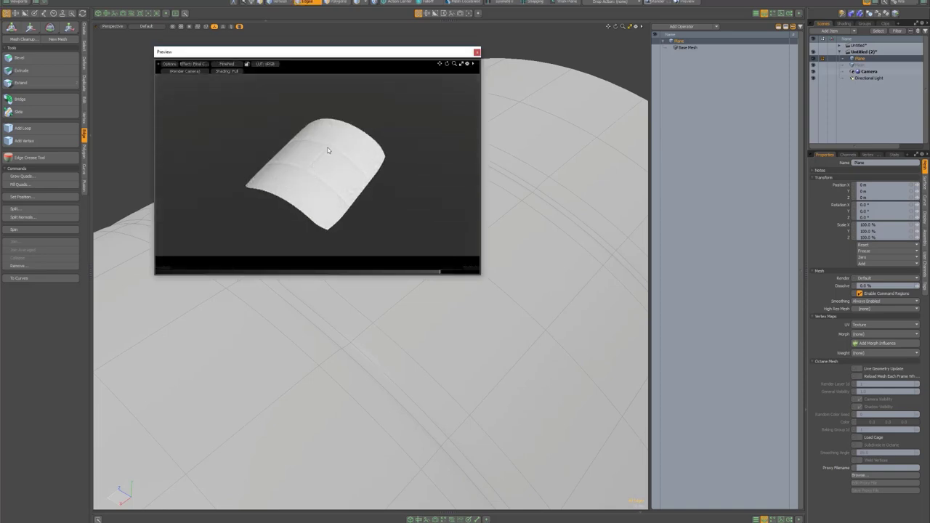
left_click(476, 51)
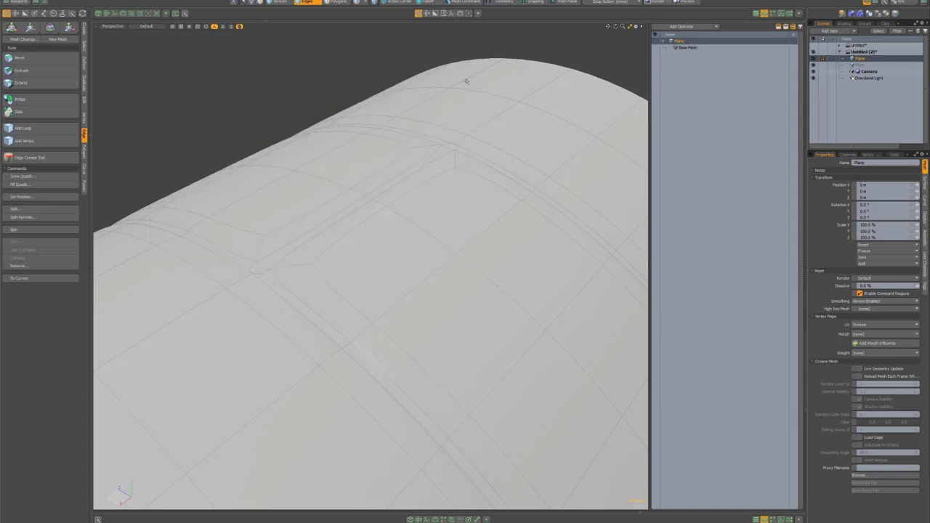
scroll(477, 116, "down", 8)
left_click_drag(465, 122, 461, 141, "alt")
key("2")
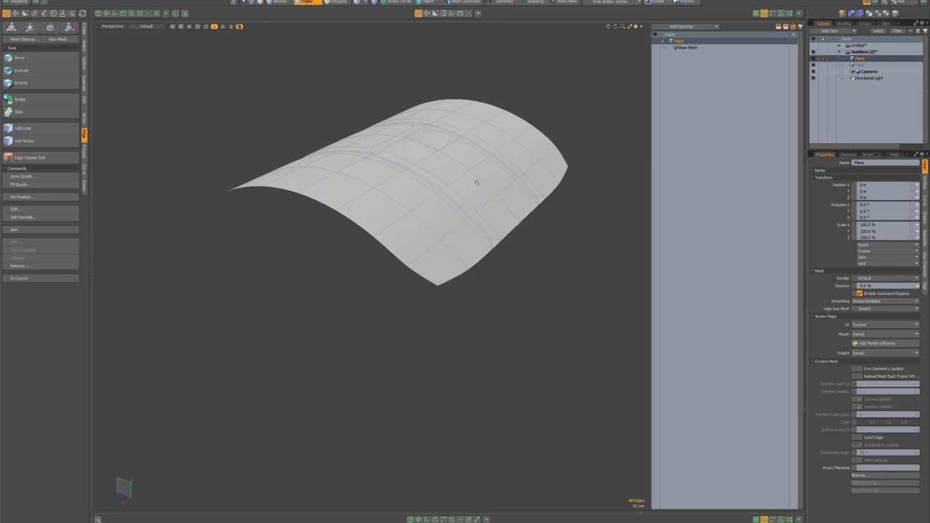
scroll(469, 167, "up", 5)
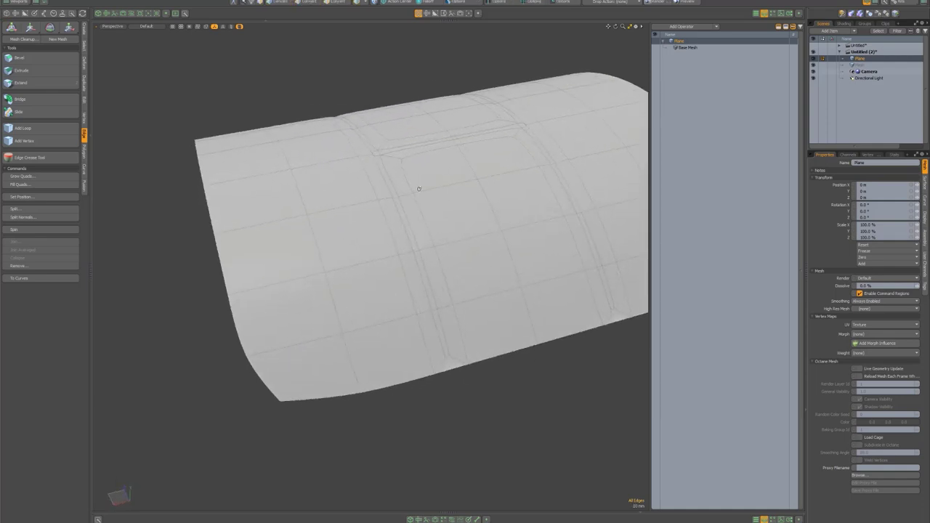
left_click(409, 212)
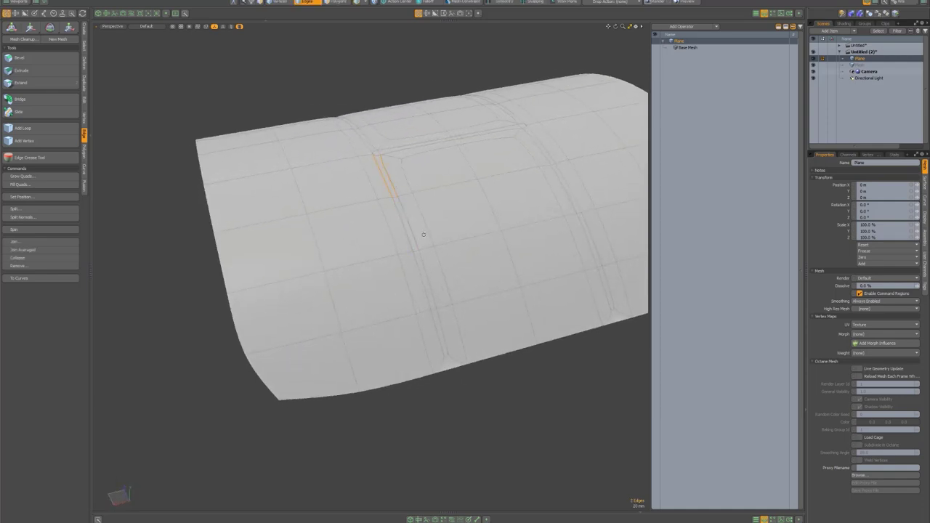
left_click_drag(425, 239, 398, 96, "alt")
scroll(467, 239, "down", 3)
left_click(388, 100)
scroll(392, 100, "up", 2)
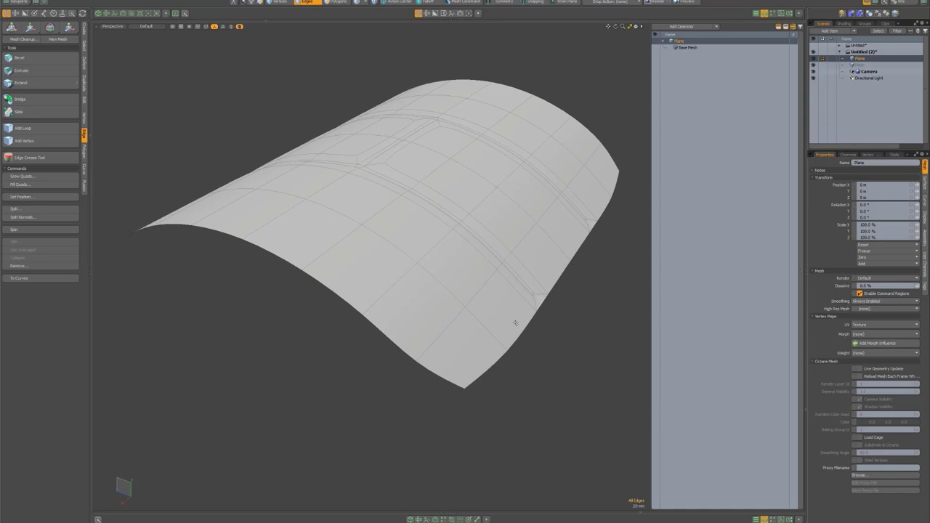
Step: Select the panel's border loop and various edge loops on the panel in turn to check how they run
double_click(527, 328)
left_click_drag(518, 319, 426, 222, "alt")
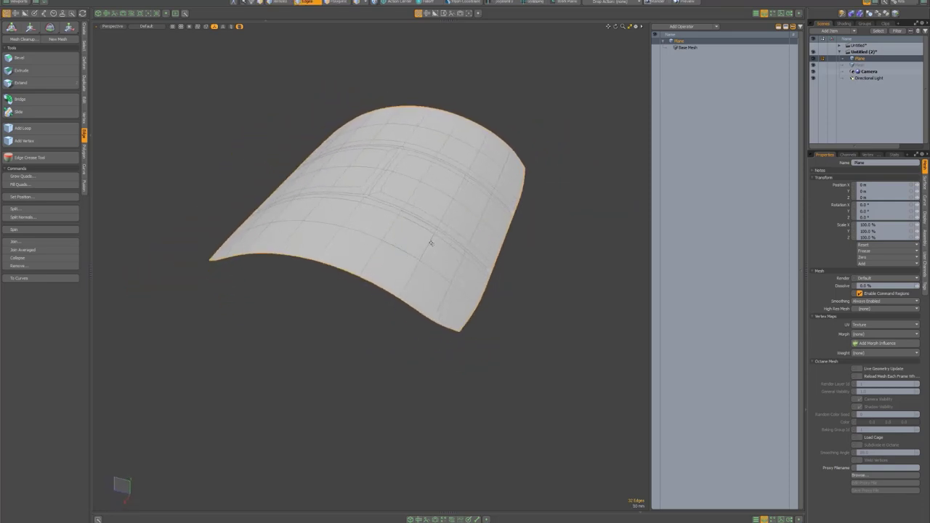
double_click(430, 242)
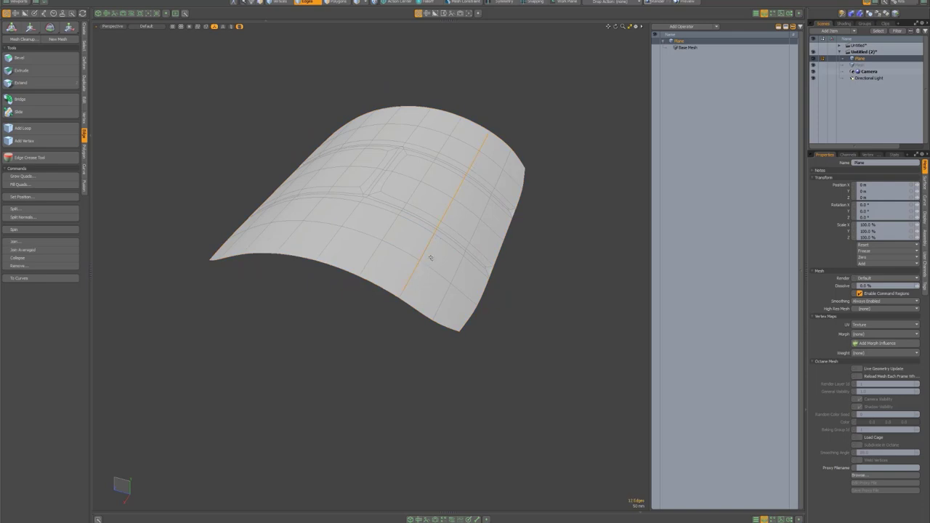
double_click(414, 192)
double_click(430, 187)
double_click(425, 211)
left_click(454, 174)
double_click(454, 174)
double_click(433, 189)
Step: Select the panel's whole border loop and extend it downward about 27 mm with Edge Extend
double_click(423, 312)
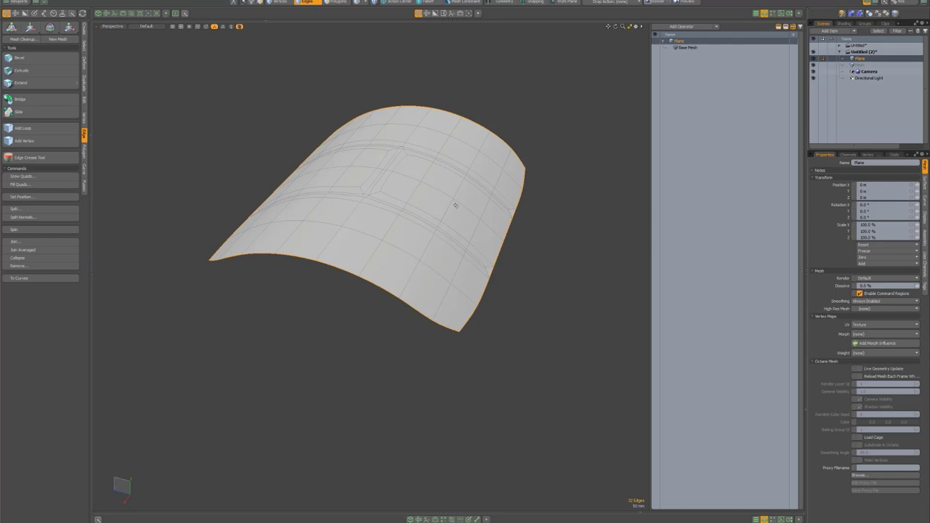
key("shift+x")
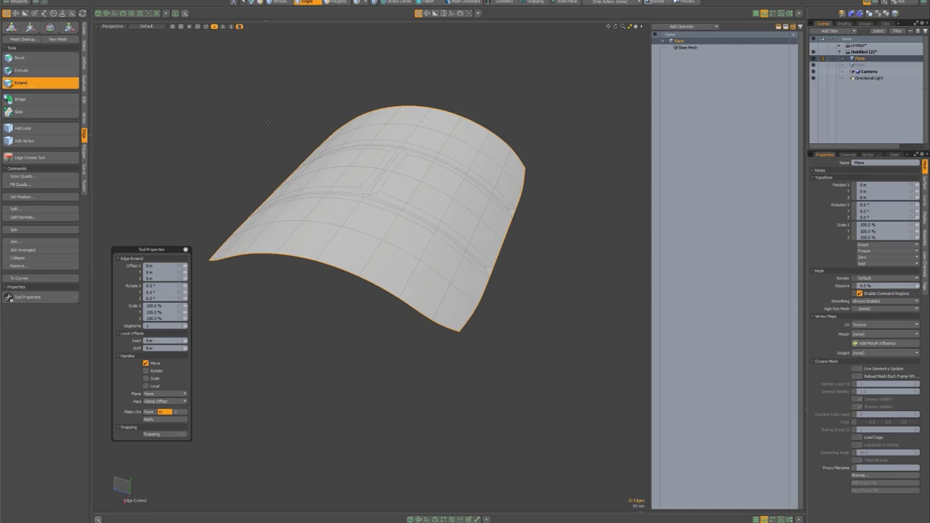
left_click(340, 156)
left_click_drag(385, 168, 385, 188)
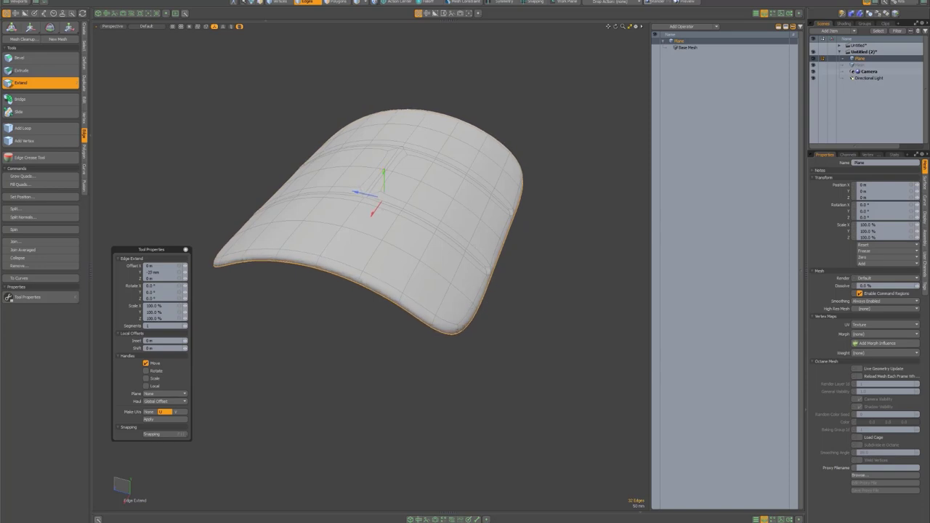
left_click_drag(509, 320, 425, 312, "alt")
key("space")
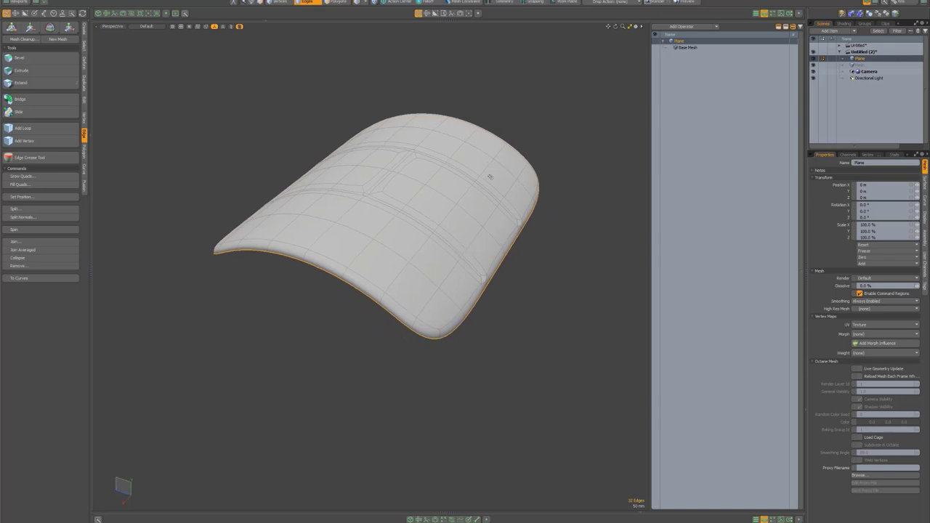
Step: Extend the border loop again and scale the new edges slightly outward to start a thin lip
key("z")
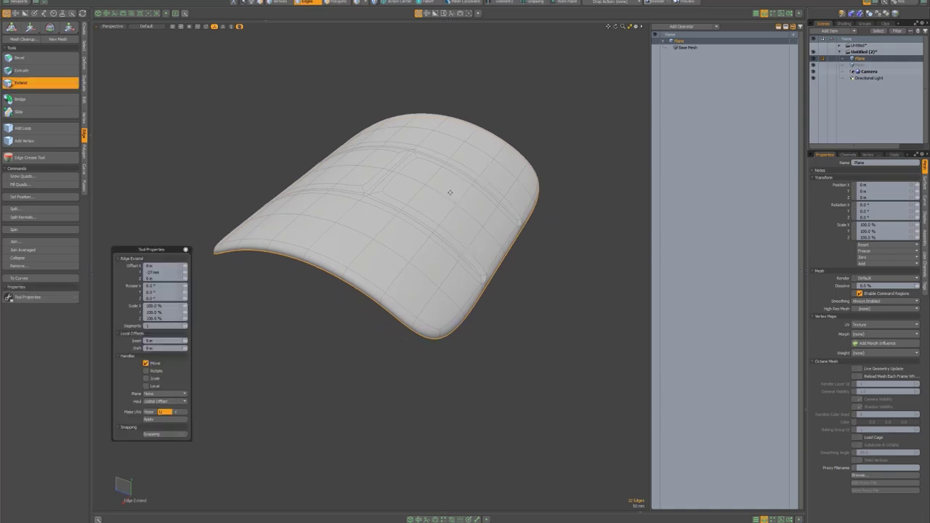
left_click(447, 186)
key("r")
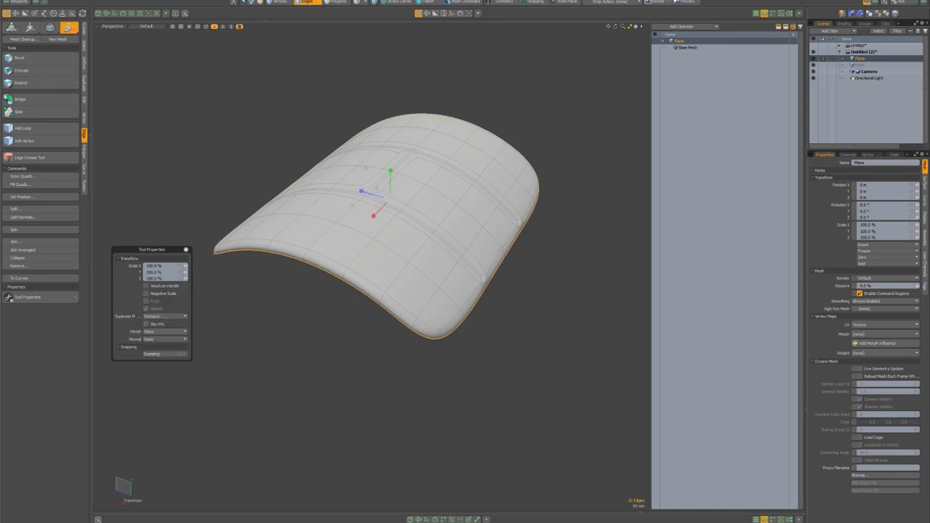
left_click_drag(390, 199, 413, 201)
Step: Extend the lip's outer border upward about 19 mm to form a channel around the panel
key("z")
left_click(456, 179)
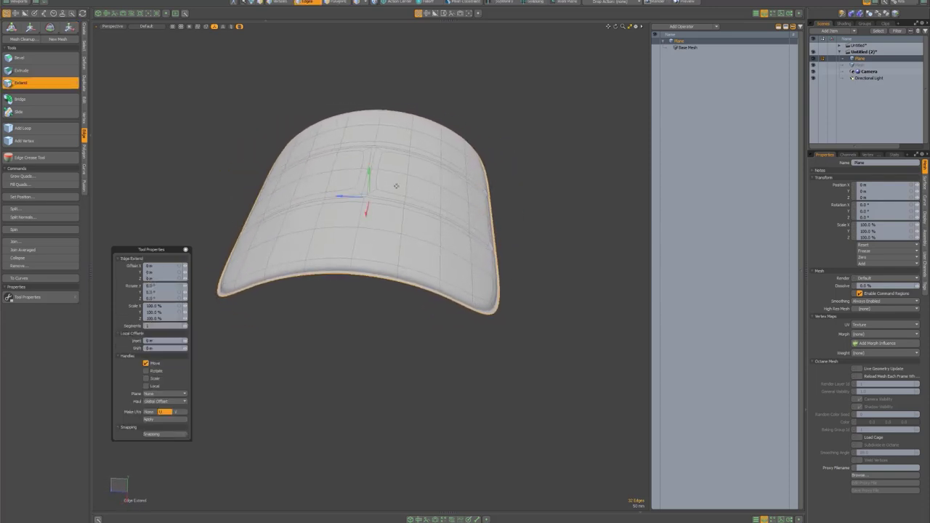
left_click_drag(370, 179, 370, 171)
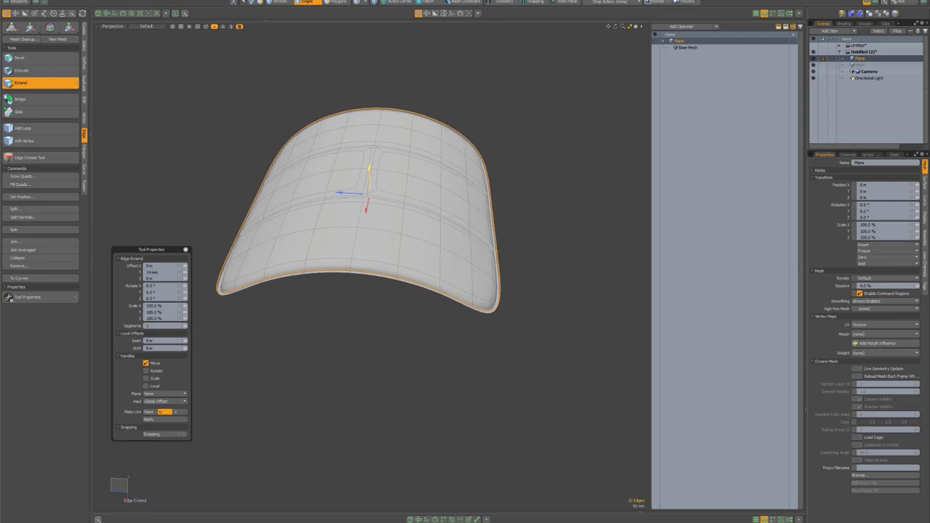
key("space")
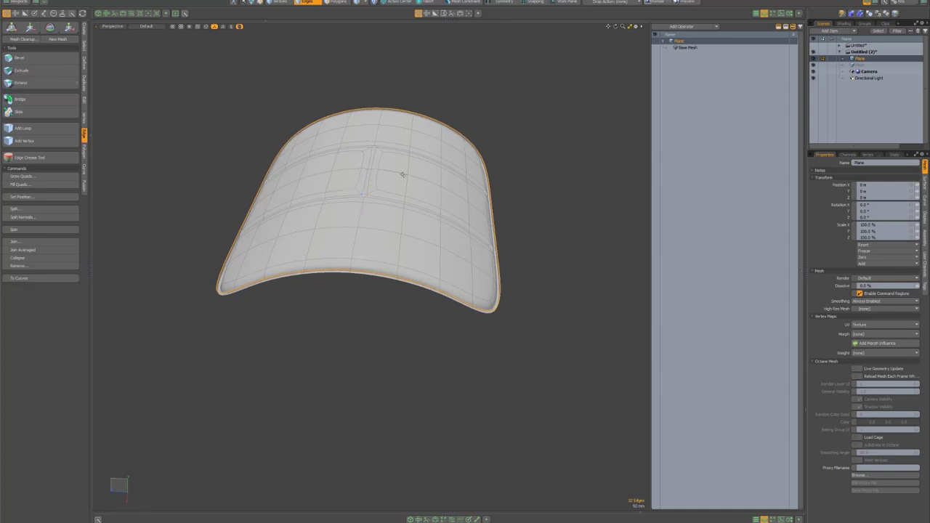
Step: Extend the raised border again and scale it outward to 104% to form a flat rim
left_click(401, 174)
key("l")
key("shift+x")
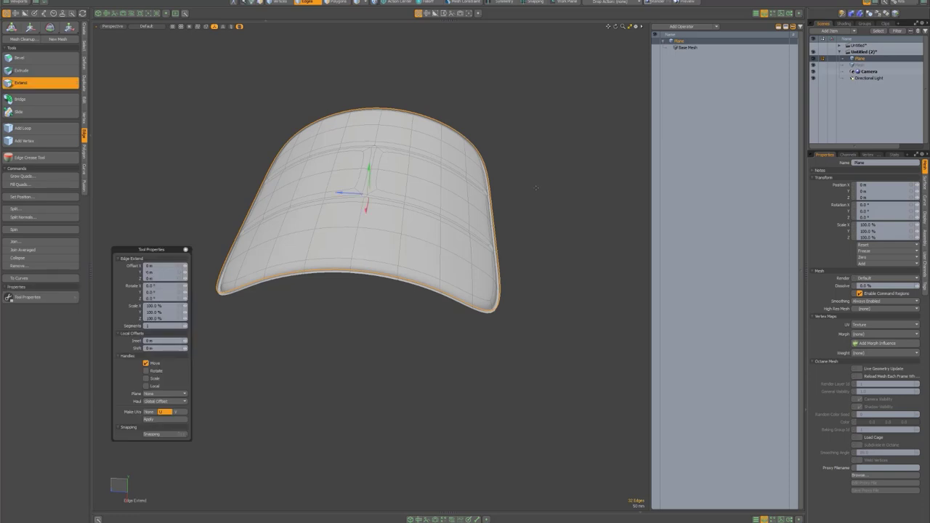
key("r")
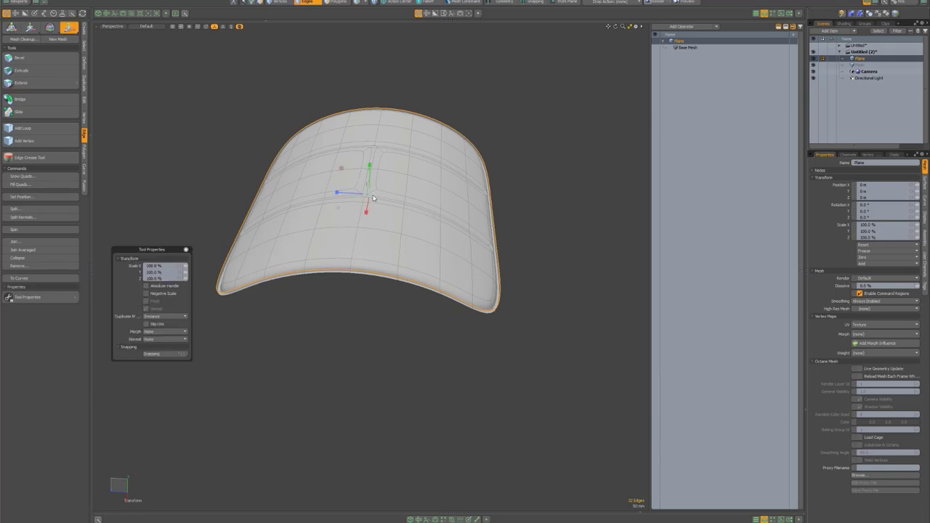
left_click_drag(367, 194, 381, 194)
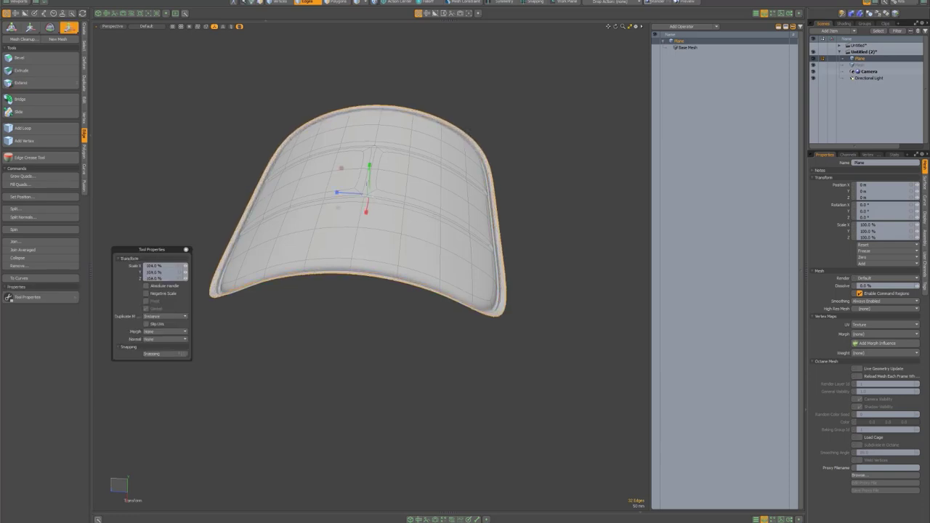
middle_click_drag(368, 196, 435, 193)
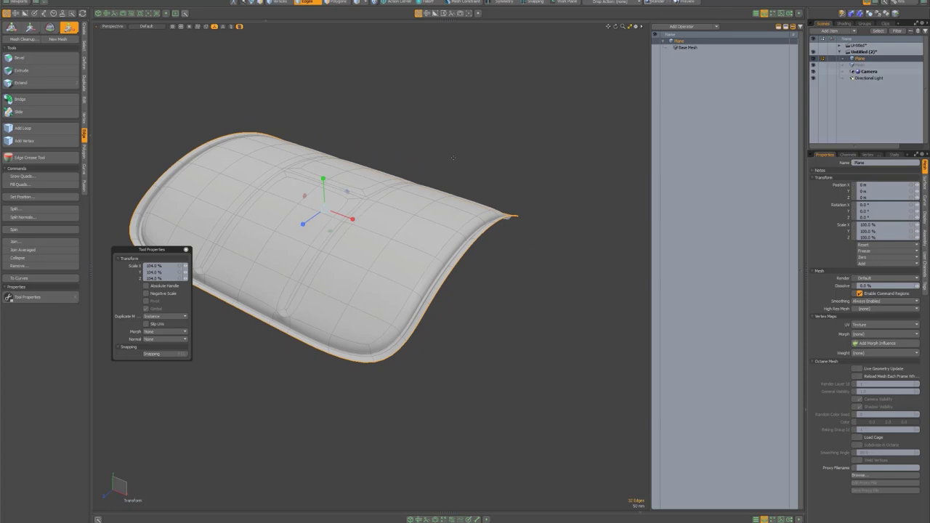
Step: Extend the rim's outer border a short distance downward to turn its edge over
key("z")
left_click(453, 158)
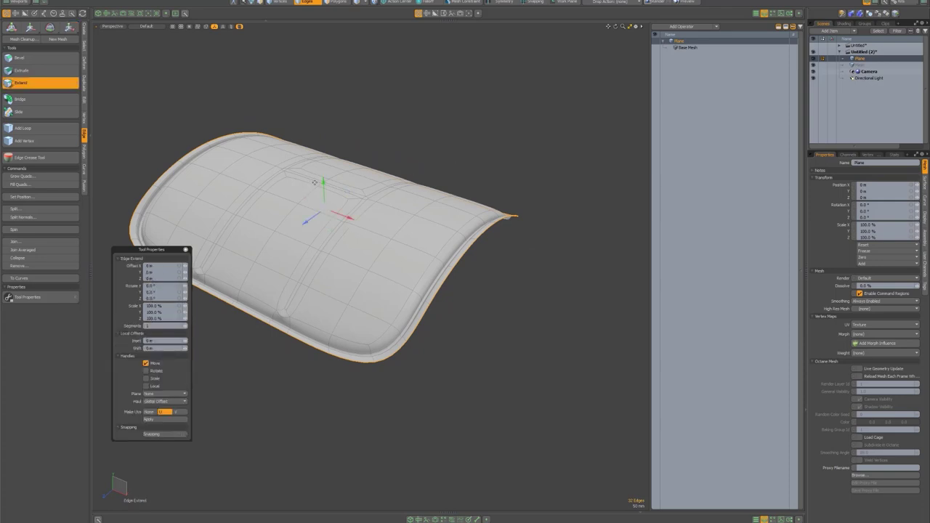
left_click_drag(320, 183, 324, 193)
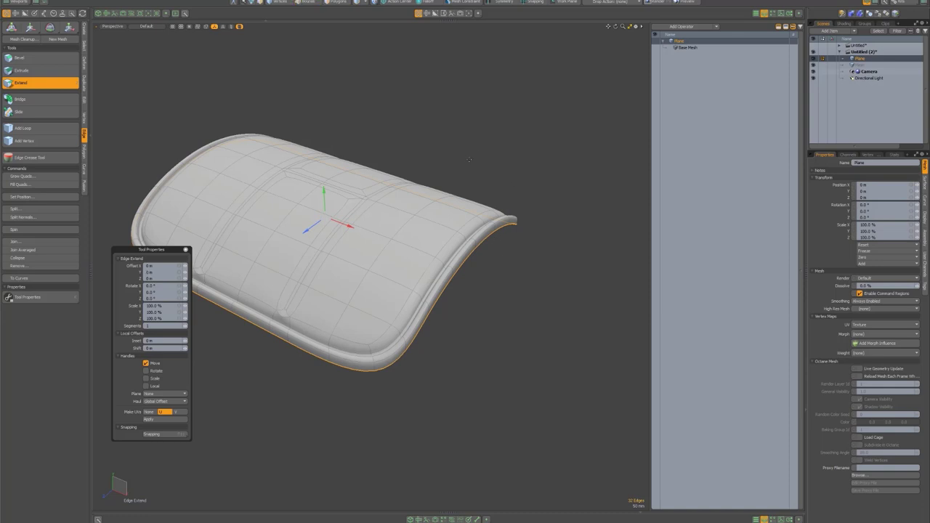
Step: Extend the border downward in two more segments, the last about 78 mm, to form deep side walls
left_click_drag(325, 194, 324, 208)
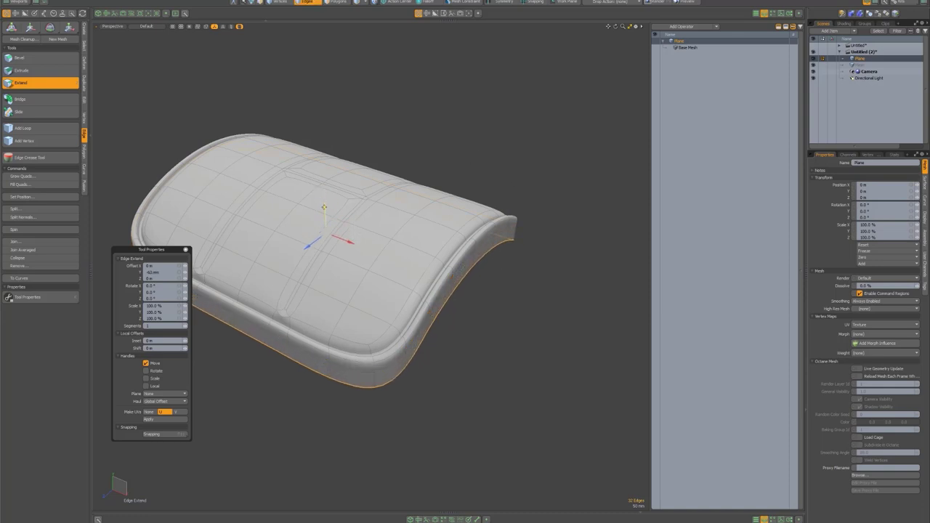
left_click(477, 152, "shift")
left_click_drag(326, 215, 326, 235)
left_click_drag(451, 164, 416, 163, "alt")
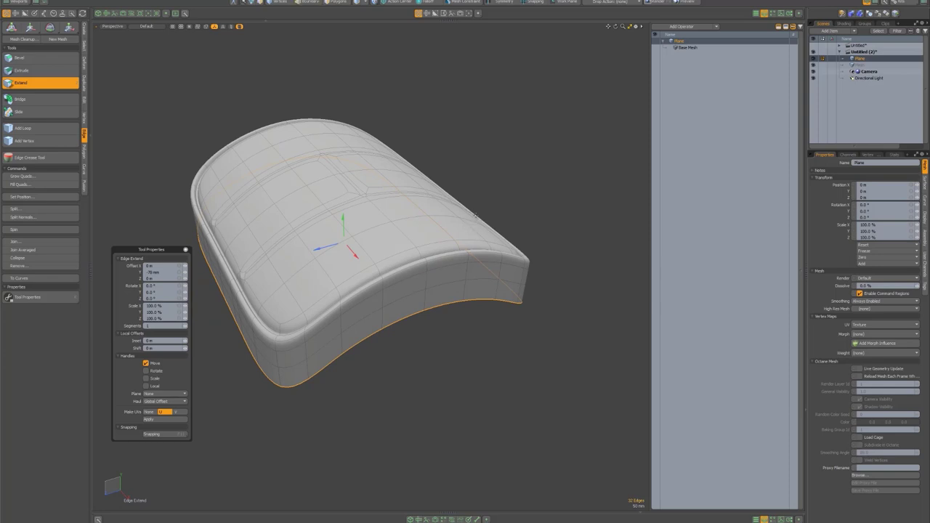
Step: Undo the side wall extensions and extend the rim's outer border downward about 40 mm
key("ctrl+z")
key("ctrl+z")
key("ctrl+z")
key("r")
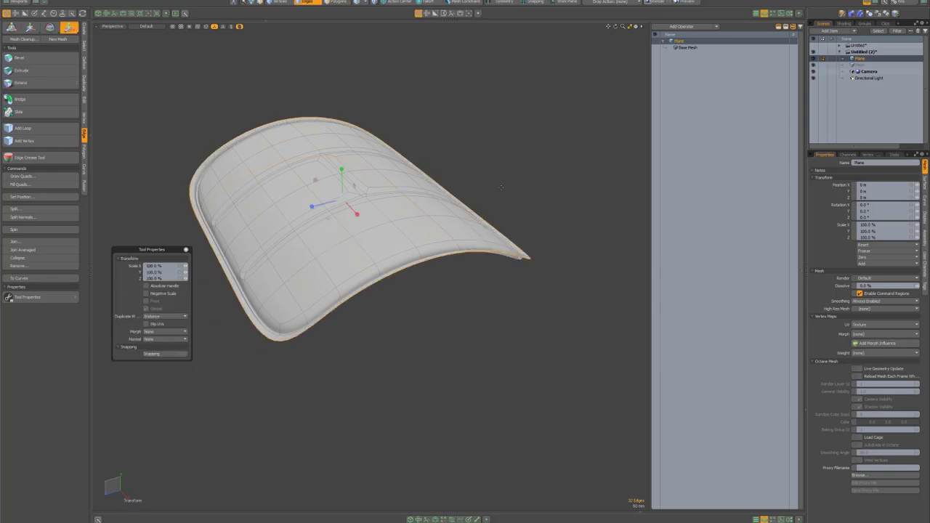
key("z")
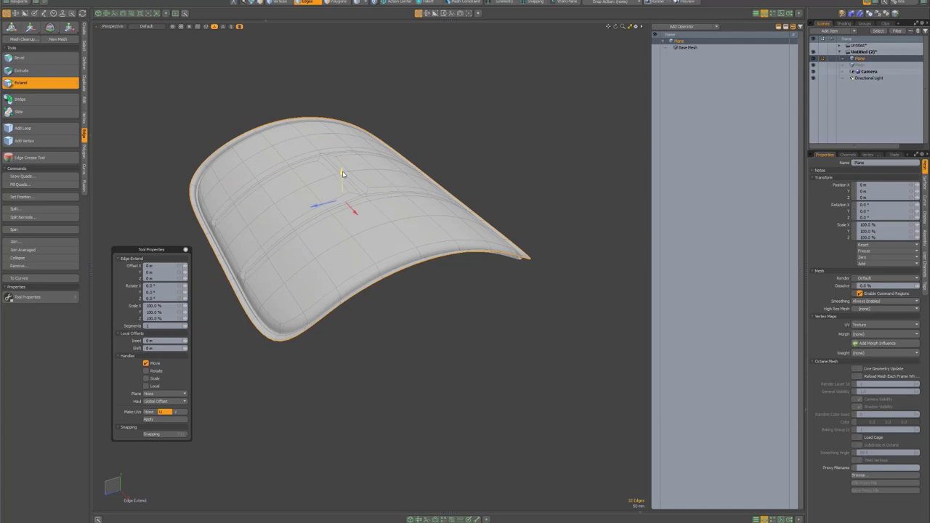
left_click_drag(342, 175, 344, 186)
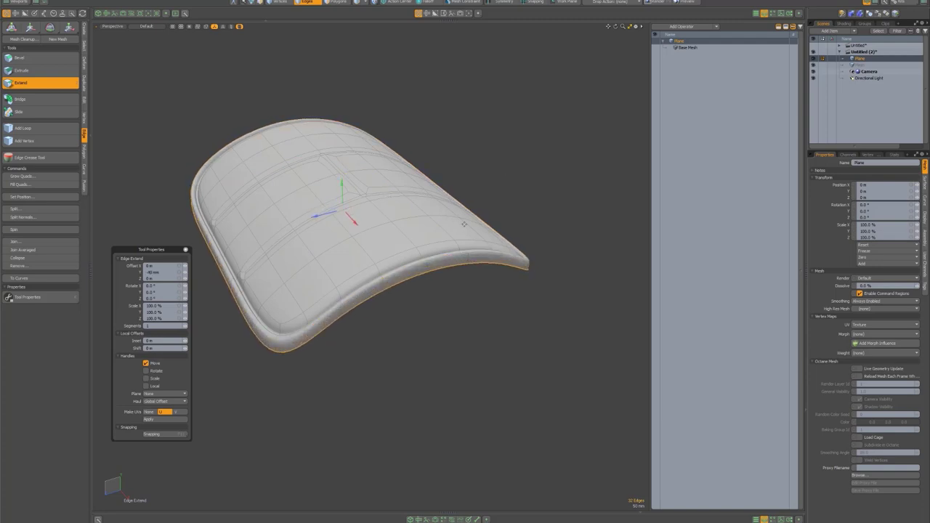
Step: Extend the lower border again and scale it slightly inward to form a ledge beneath the rim
left_click(506, 205, "shift")
key("r")
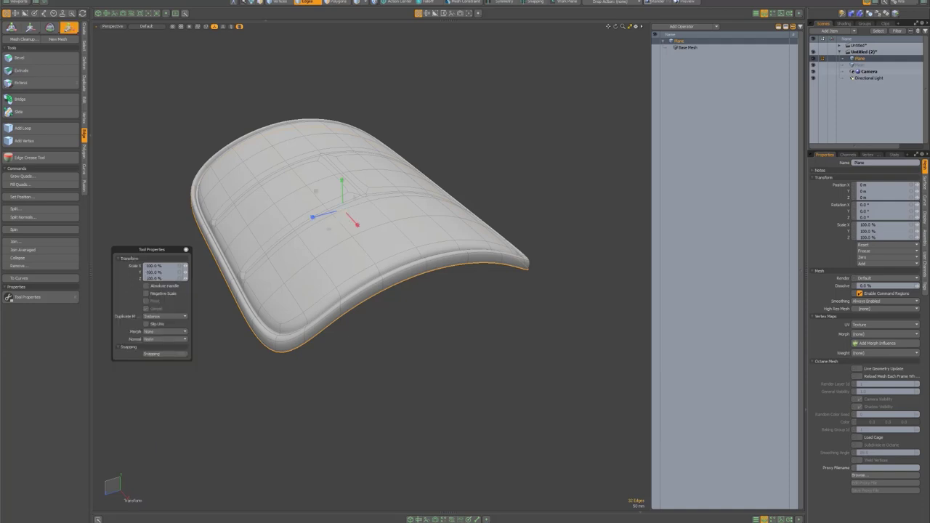
left_click_drag(342, 206, 333, 206)
left_click_drag(447, 219, 353, 215, "alt")
middle_click_drag(352, 215, 319, 248)
Step: Extend the inner border downward as side walls and flatten its bottom edge by scaling Y to 0%
key("shift+x")
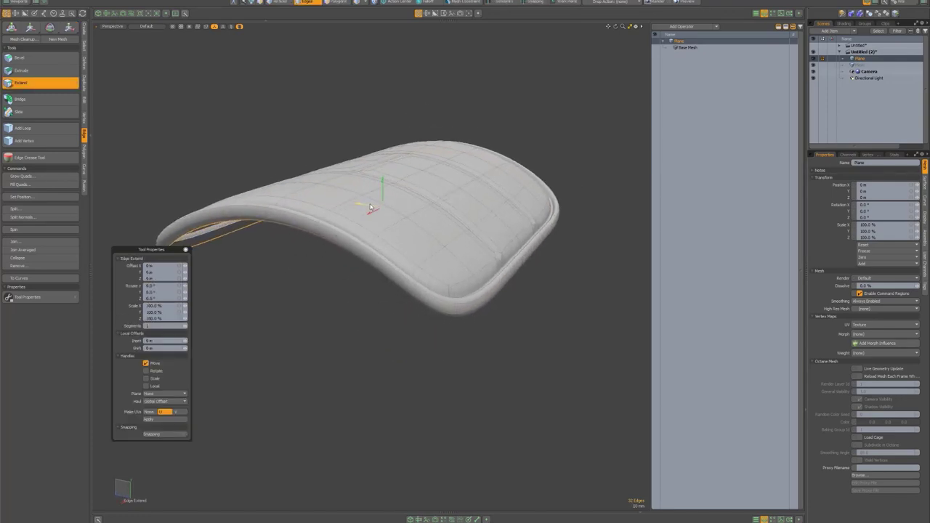
left_click_drag(371, 201, 249, 257)
key("r")
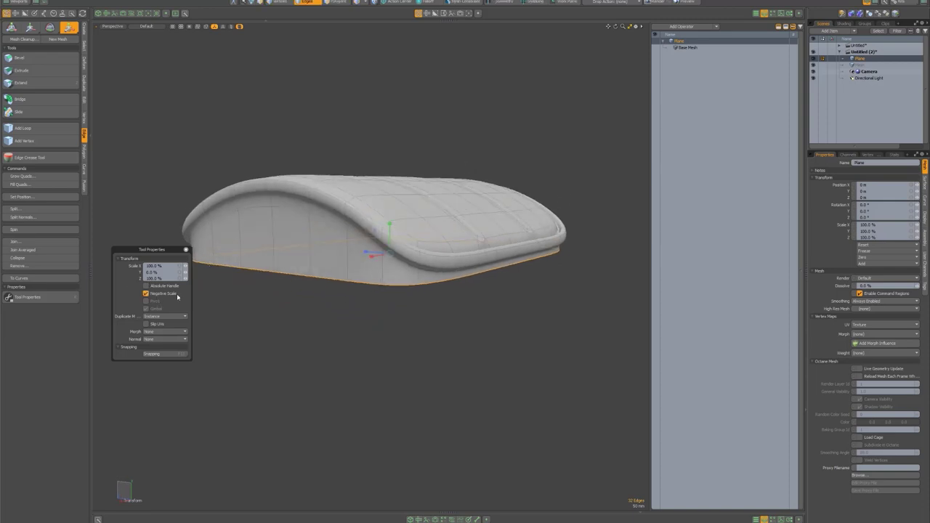
left_click_drag(385, 233, 270, 248)
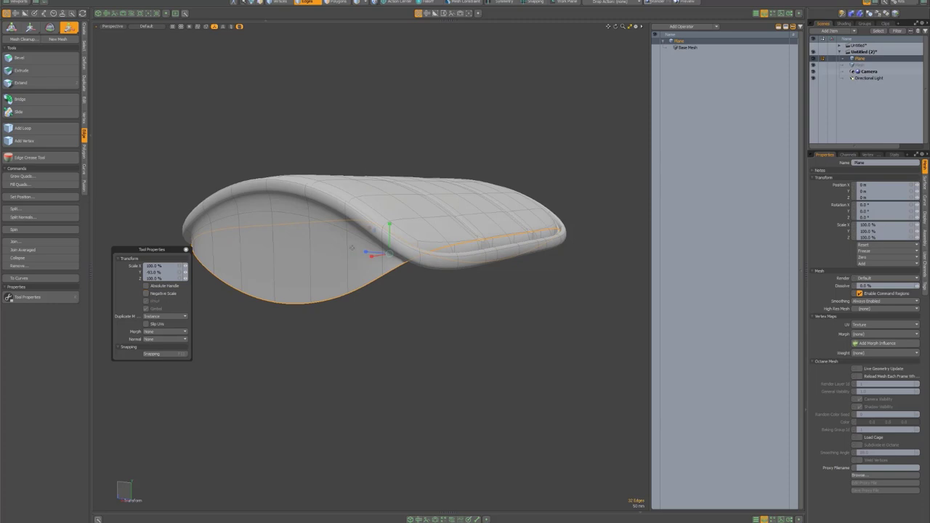
left_click_drag(390, 225, 390, 193)
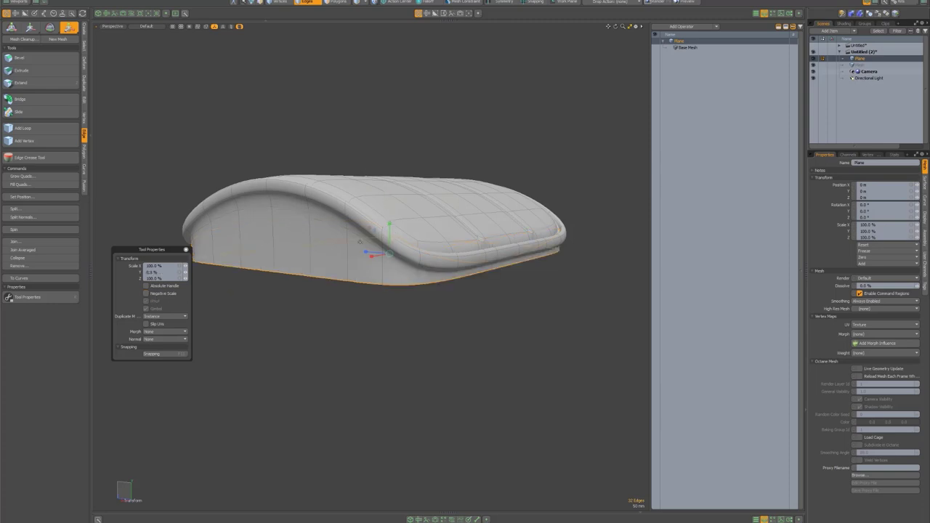
Step: Undo the inward scaling of the bottom border and fill the open bottom with a polygon
left_click_drag(492, 283, 393, 268, "alt")
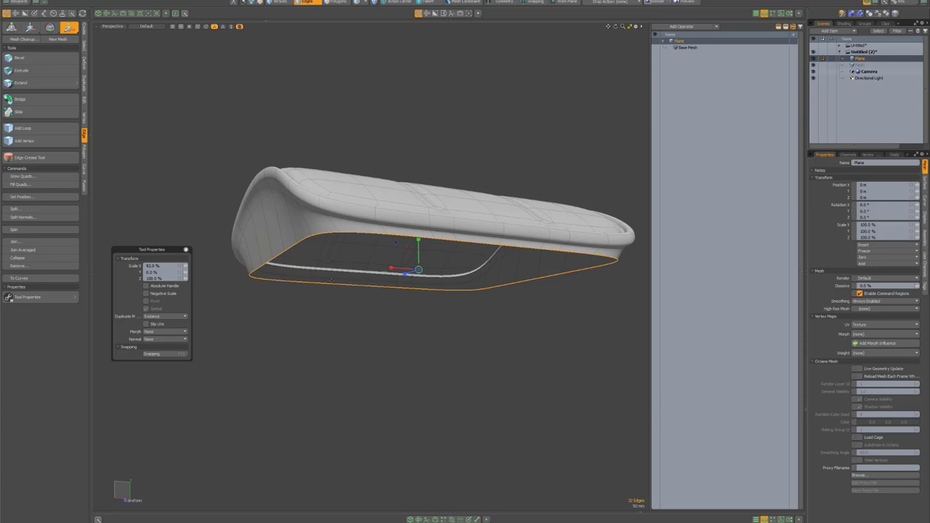
key("ctrl+z")
key("ctrl+z")
left_click_drag(378, 245, 403, 236, "alt")
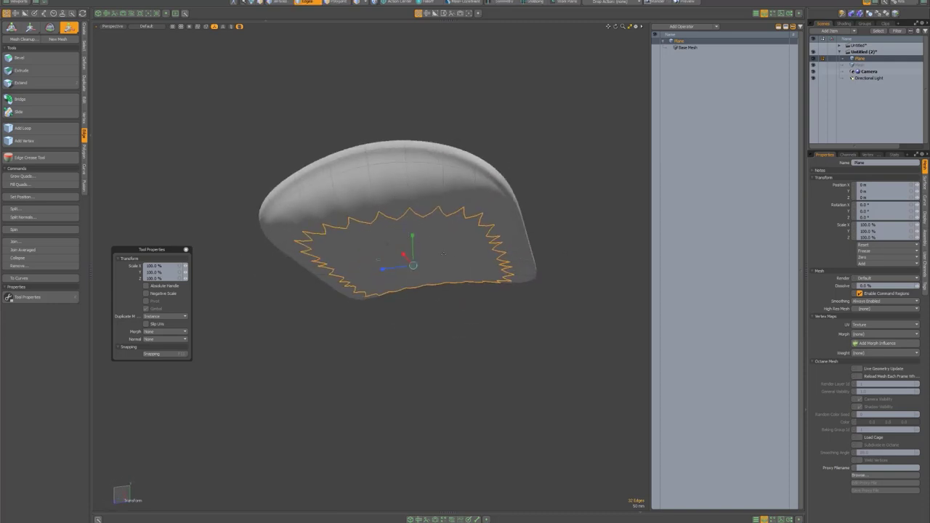
key("p")
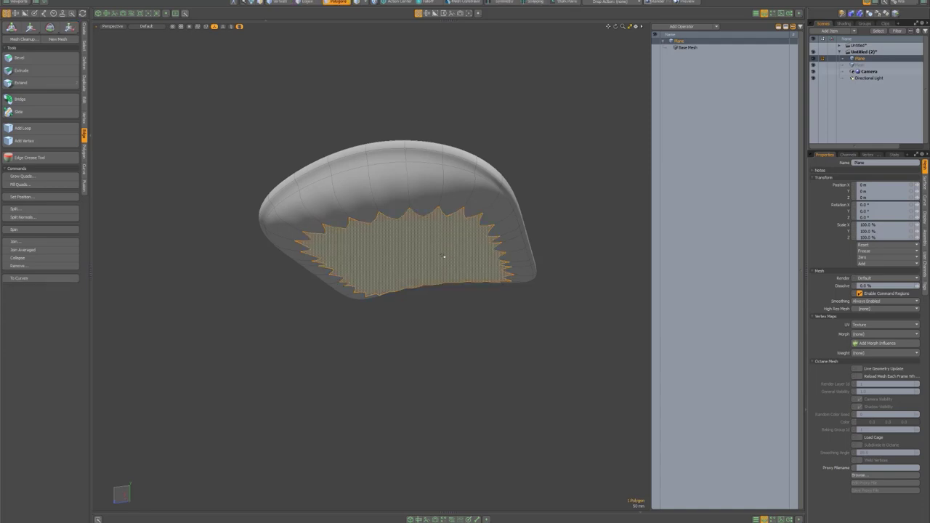
Step: Try insetting the bottom cap polygon with Bevel and check it against the unsubdivided cage
key("b")
left_click_drag(405, 256, 409, 262)
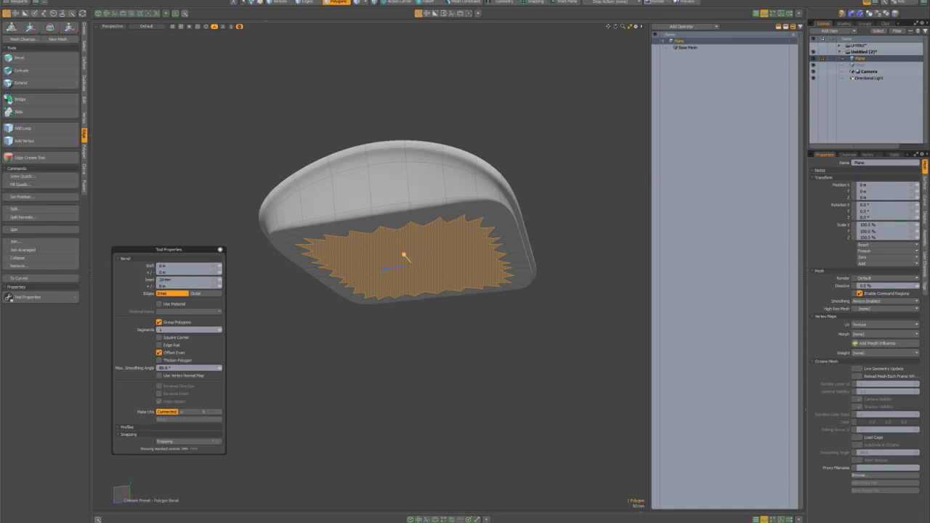
key("ctrl+z")
left_click_drag(405, 256, 459, 226, "alt")
key("space")
left_click(418, 332)
key("Tab")
key("3")
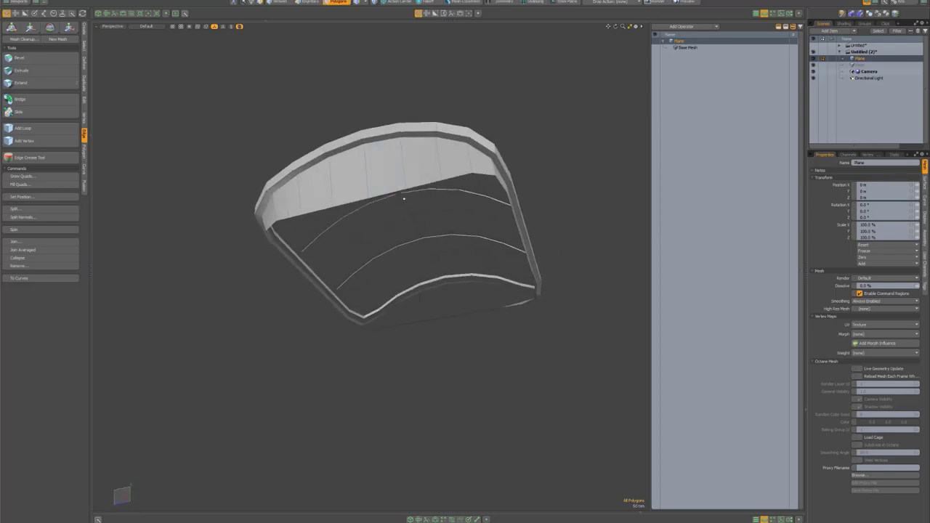
key("Tab")
left_click(451, 232)
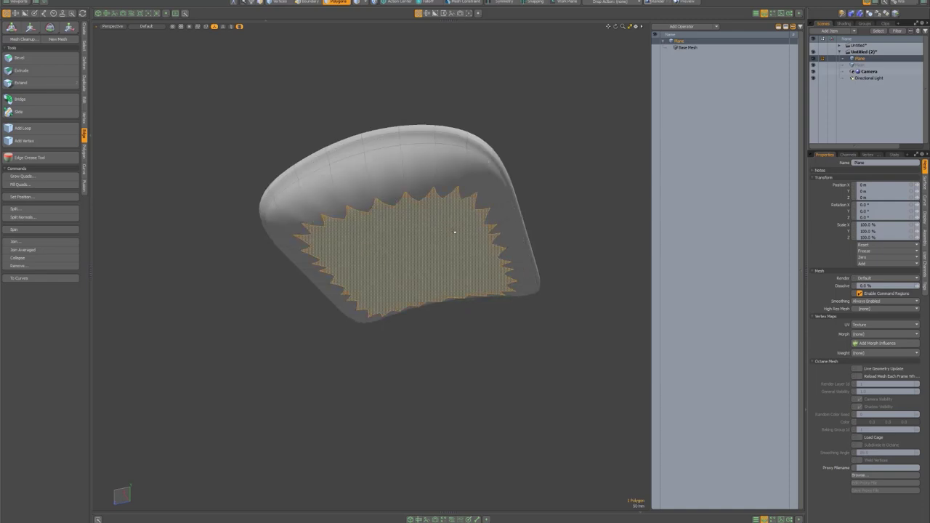
Step: Bevel the bottom cap polygon with a shift and an inset of about 3.2 mm
left_click_drag(454, 231, 419, 197, "alt")
key("Delete")
key("Tab")
key("Tab")
left_click_drag(355, 230, 377, 223, "alt")
left_click(407, 255)
key("b")
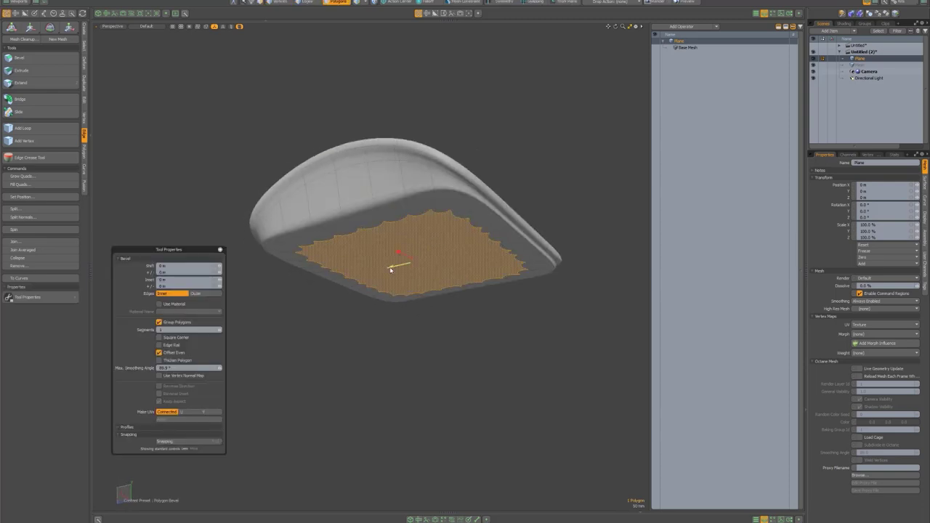
left_click_drag(391, 268, 375, 216)
key("space")
Step: Grow the selection around the beveled cap and delete those polygons to reopen the bottom
key("shift+Up")
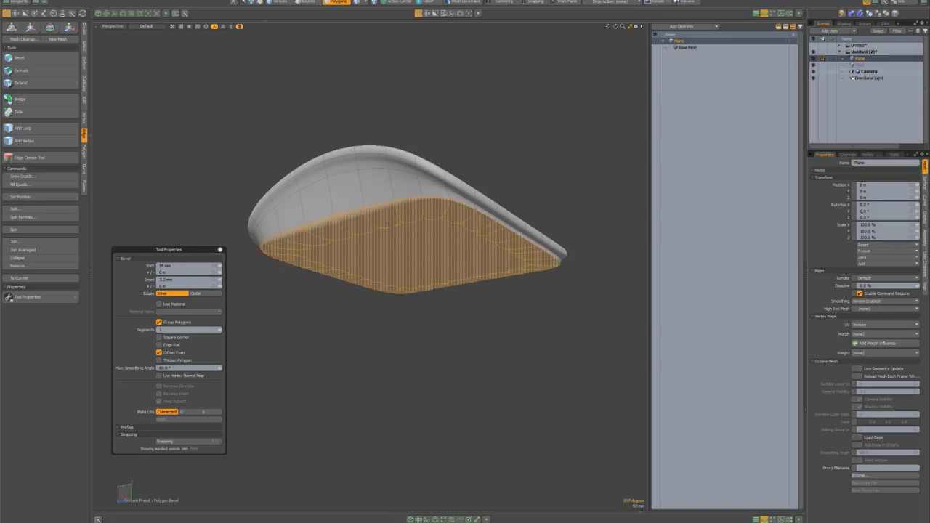
key("ctrl+shift+z")
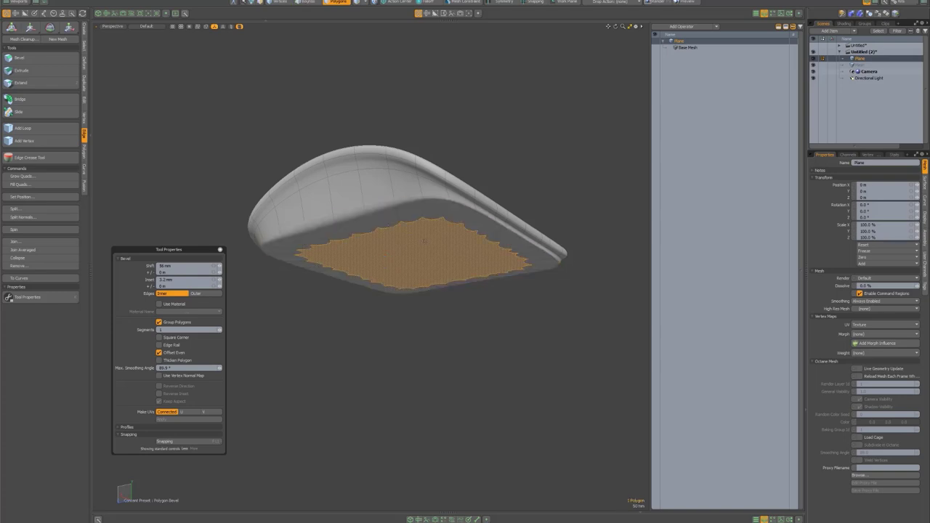
key("ctrl+z")
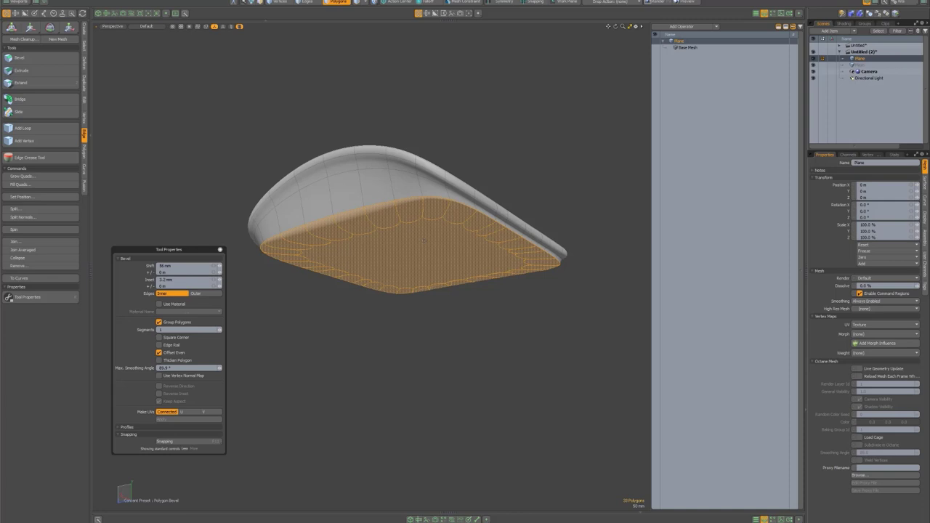
key("Delete")
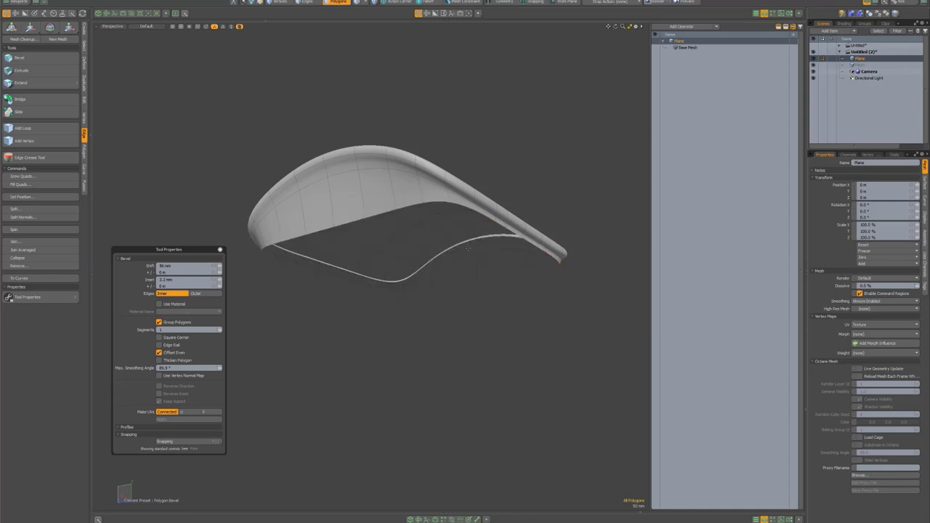
key("Tab")
key("Tab")
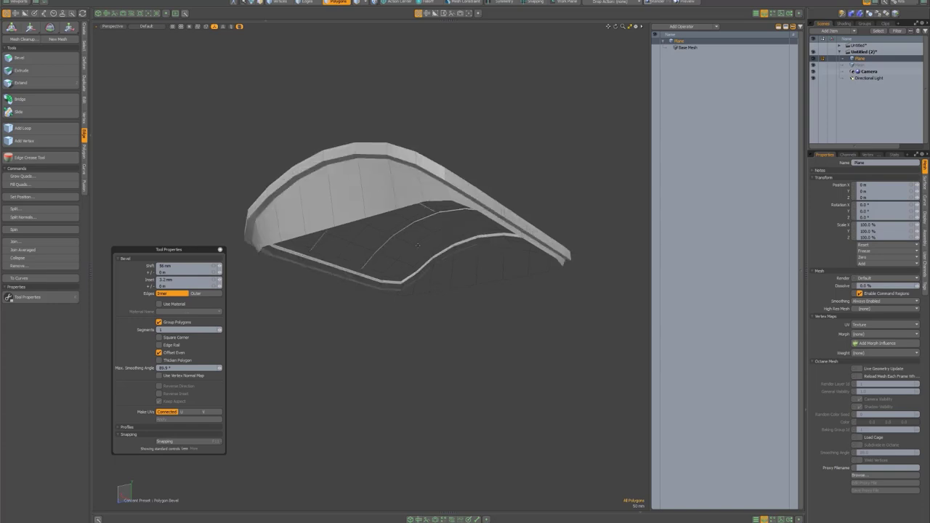
Step: Select the open bottom border loop and close it with a single polygon
key("2")
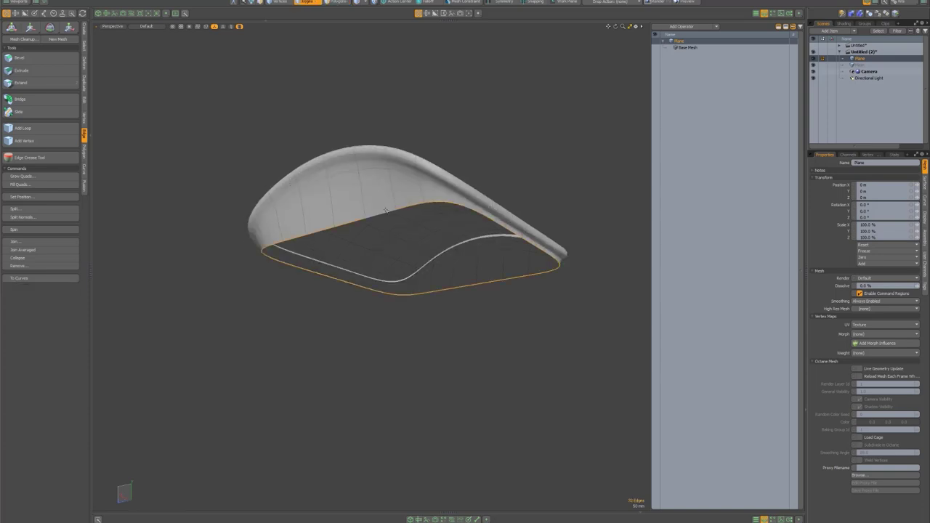
double_click(385, 211)
key("p")
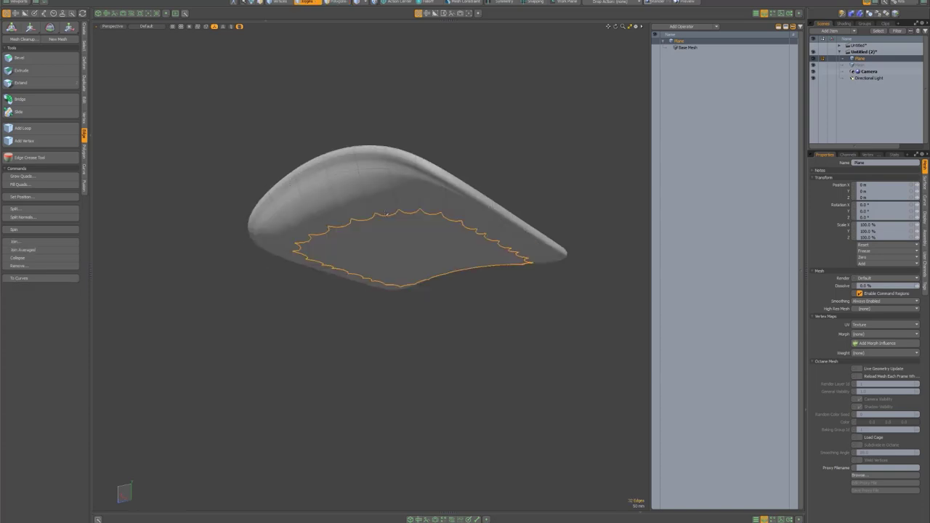
key("p")
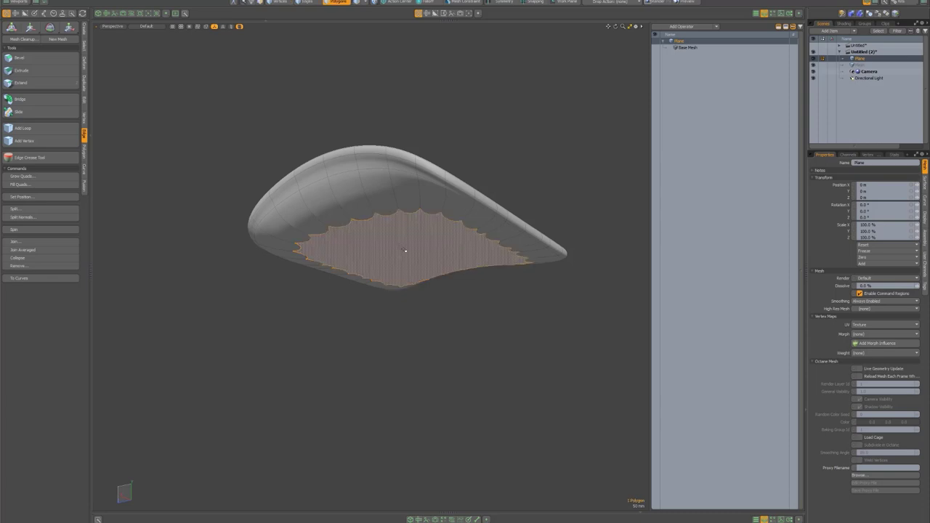
Step: Bevel the new bottom cap polygon slightly, clear the selection and inspect the underside
key("b")
mouse_move(398, 254)
left_mouse_down()
mouse_move(456, 252)
mouse_move(388, 266)
left_mouse_up()
left_click_drag(396, 225, 440, 210, "alt")
key("space")
left_click(544, 217)
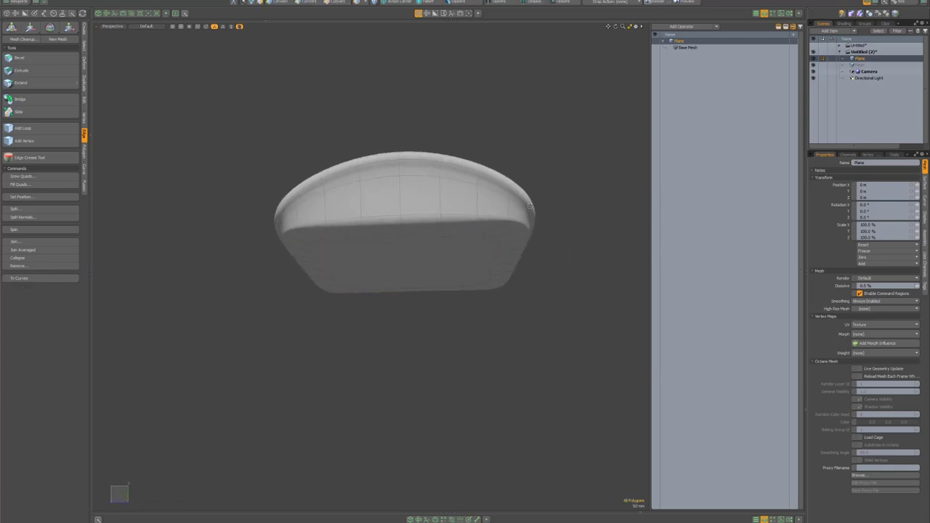
left_click_drag(523, 208, 409, 222, "alt")
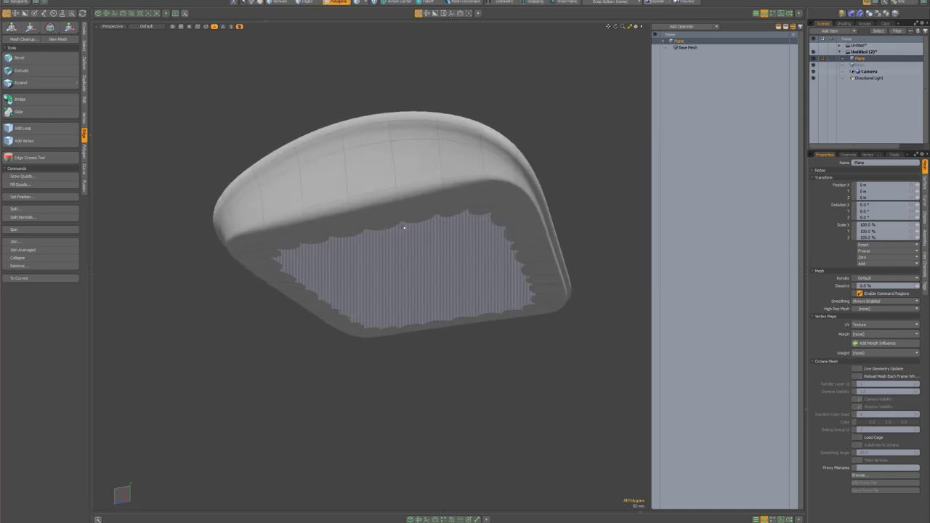
Step: Select the bottom cap with its surrounding bevel ring and delete the polygons
left_click(443, 255)
key("shift+Up")
key("Delete")
Step: Select the open bottom border loop and scale it slightly inward along Z
key("2")
double_click(483, 188)
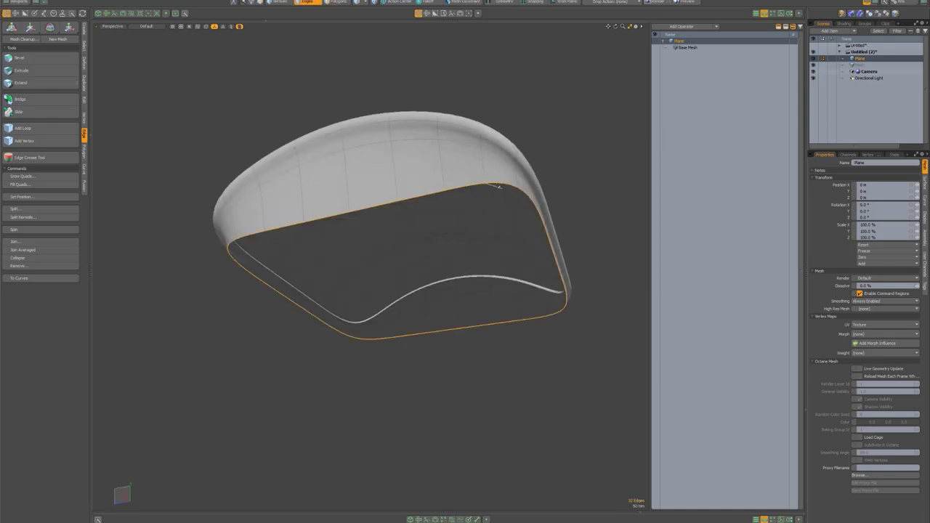
key("r")
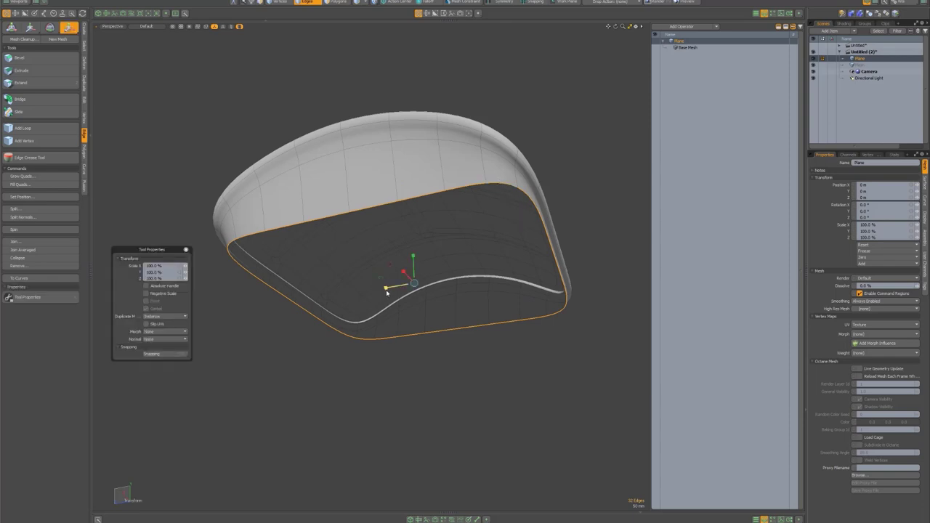
left_click_drag(386, 290, 388, 287)
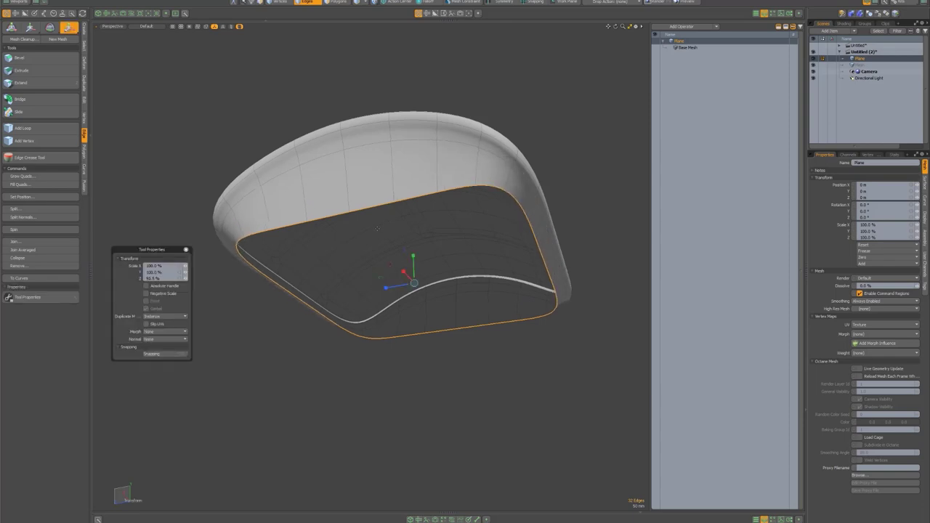
Step: Reselect the narrowed bottom border loop and fill the opening with a new polygon
key("space")
key("Escape")
key("Tab")
left_click_drag(375, 224, 448, 218, "alt")
key("Tab")
key("2")
left_click(478, 215)
double_click(477, 215)
key("p")
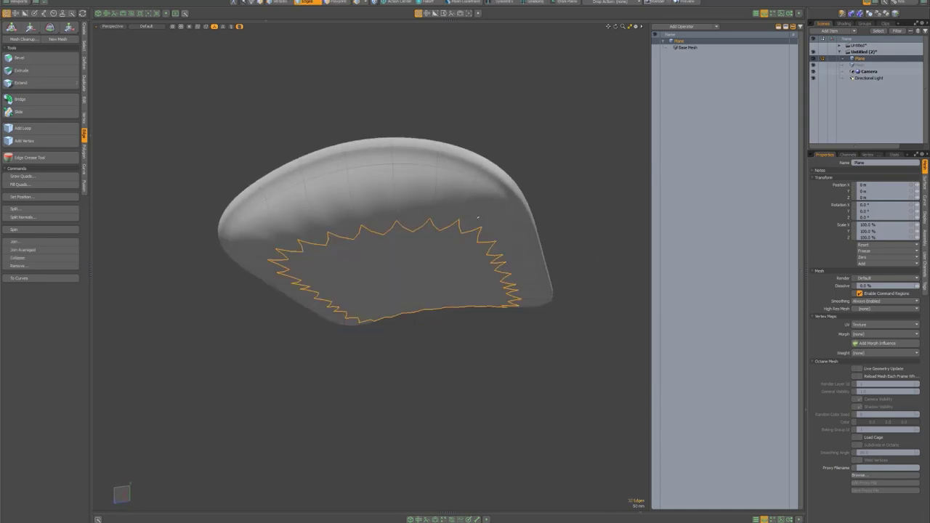
key("p")
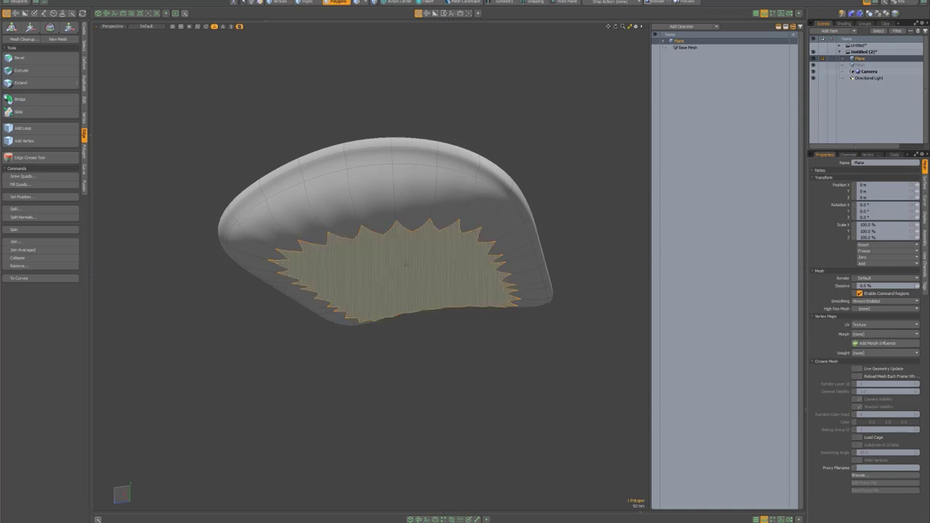
Step: Inset the bottom cap polygon with Bevel, adjust its shift slightly and clear the selection
key("b")
left_click_drag(398, 279, 399, 281)
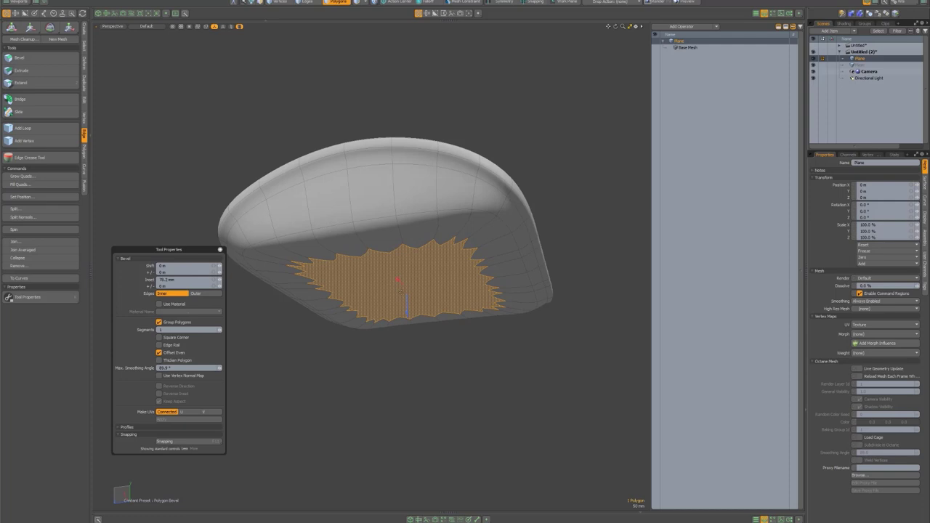
left_click_drag(408, 303, 409, 296)
key("space")
left_click(467, 311)
key("Tab")
key("Tab")
Step: Select the two edges where the grooves end beside the rim and nudge them slightly with the Move tool
middle_click_drag(449, 268, 475, 259)
key("2")
left_click(480, 259)
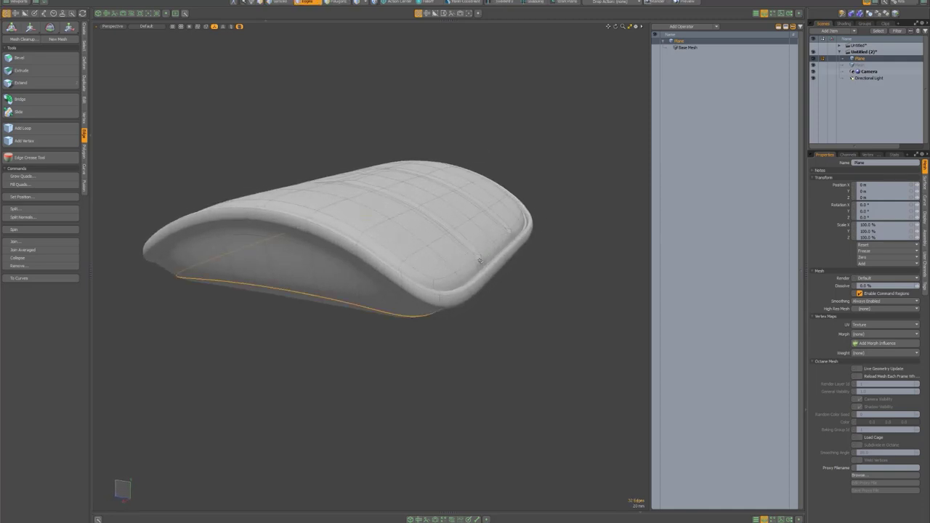
left_click(510, 233, "shift")
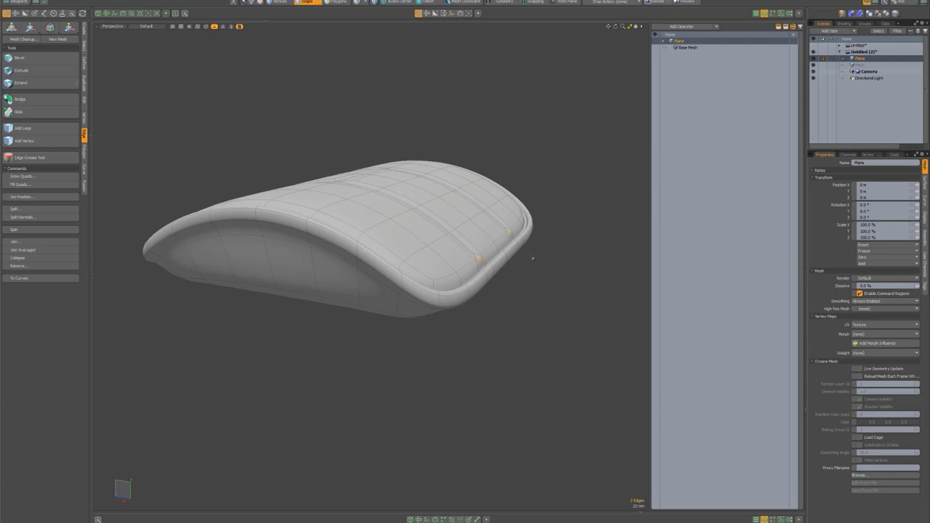
key("w")
left_click_drag(531, 249, 419, 276, "alt")
scroll(514, 252, "up", 4)
scroll(332, 227, "down", 4)
key("q")
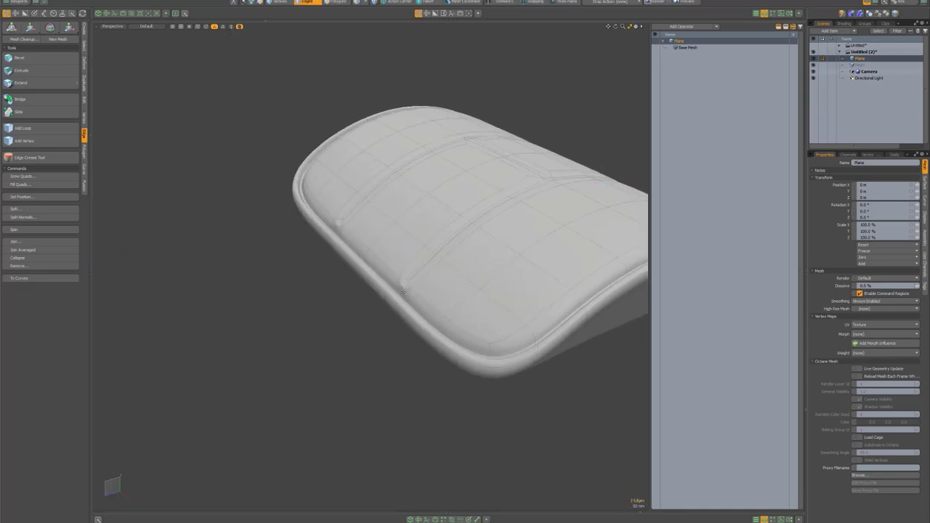
key("2")
key("w")
left_click_drag(348, 259, 350, 258)
key("q")
key("Escape")
left_click_drag(325, 188, 303, 155, "alt")
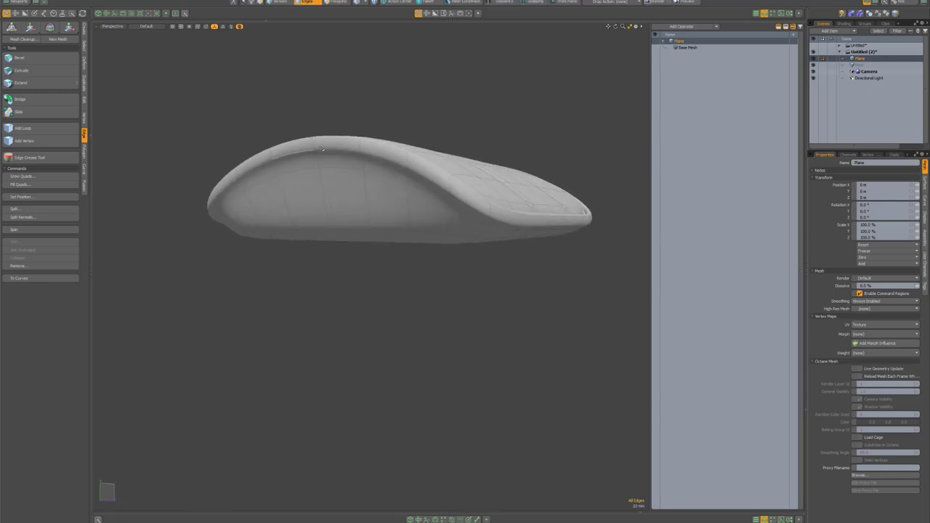
key("3")
left_click_drag(383, 196, 341, 195)
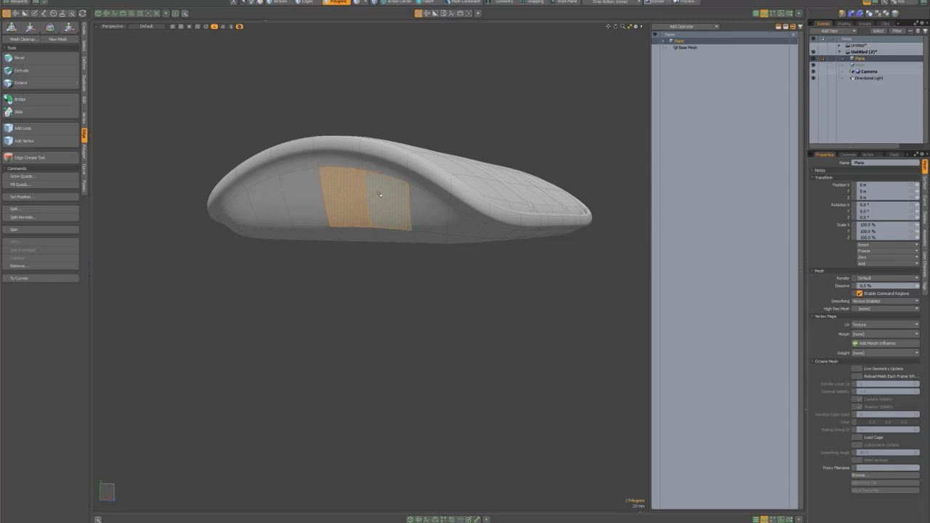
key("l")
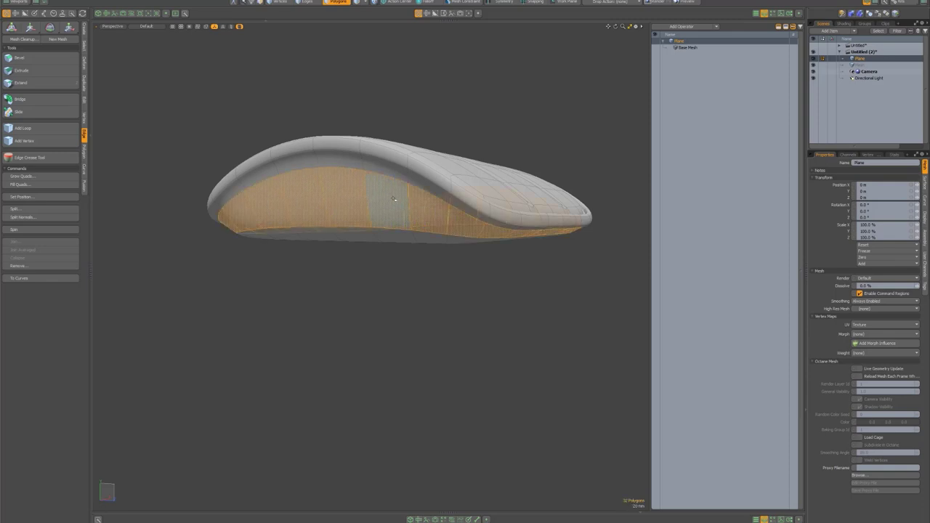
key("b")
mouse_move(419, 228)
left_mouse_down()
mouse_move(455, 192)
mouse_move(404, 237)
left_mouse_up()
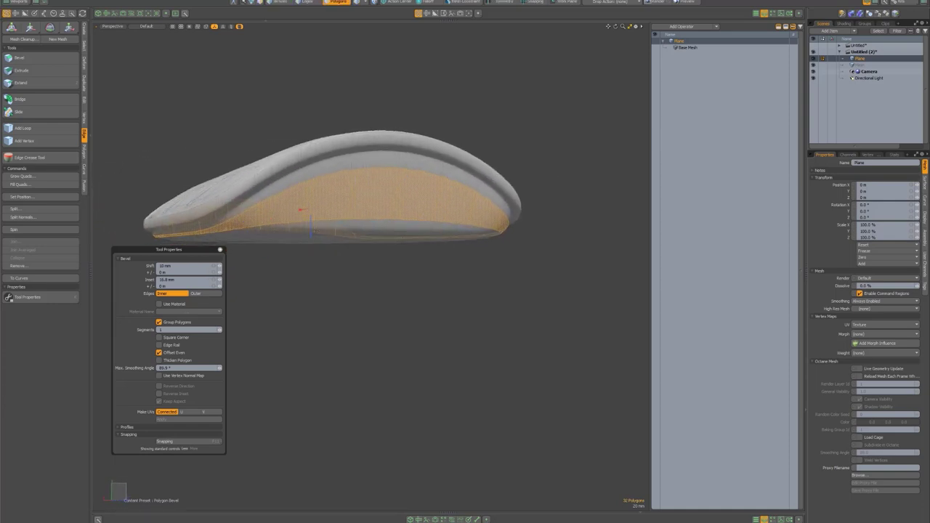
key("r")
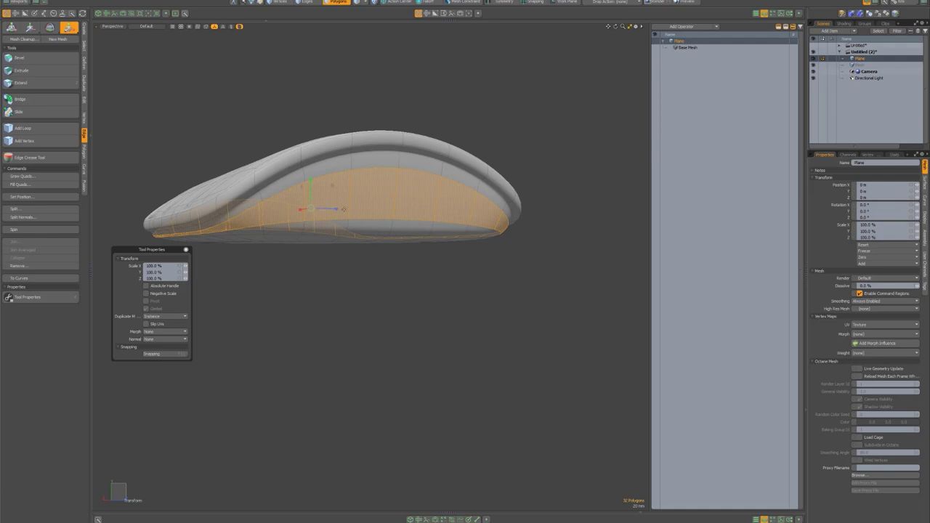
left_click_drag(326, 212, 433, 199, "alt")
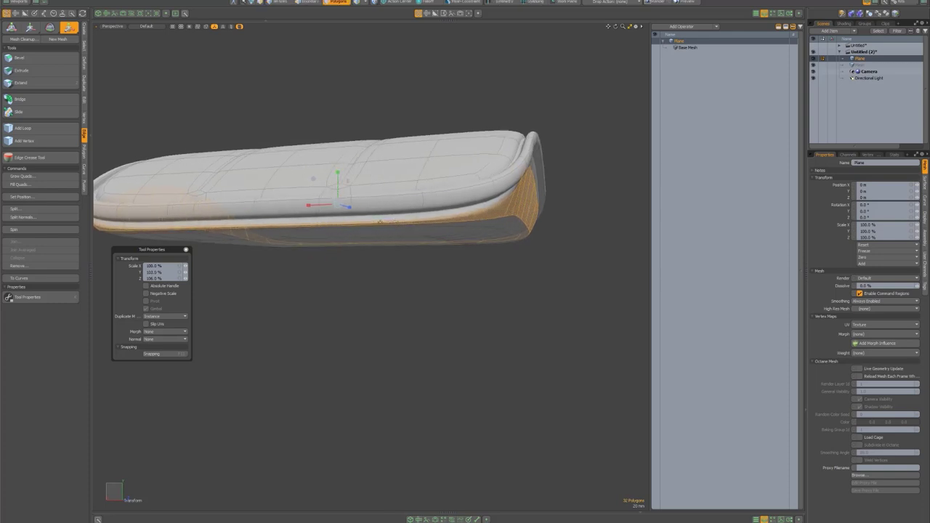
left_click_drag(356, 234, 422, 228, "alt")
Step: Select the edge loop along the top of the side wall and move it up about 12 mm in Y
key("2")
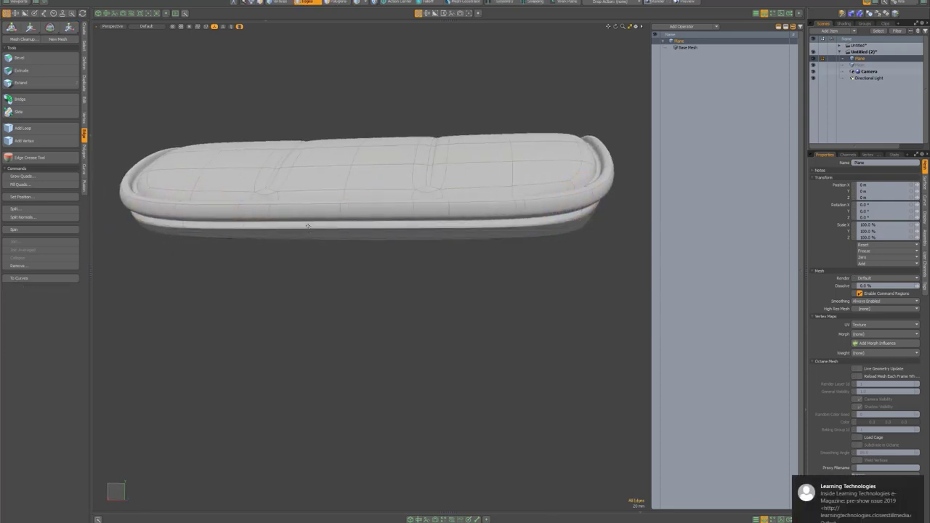
left_click(918, 484)
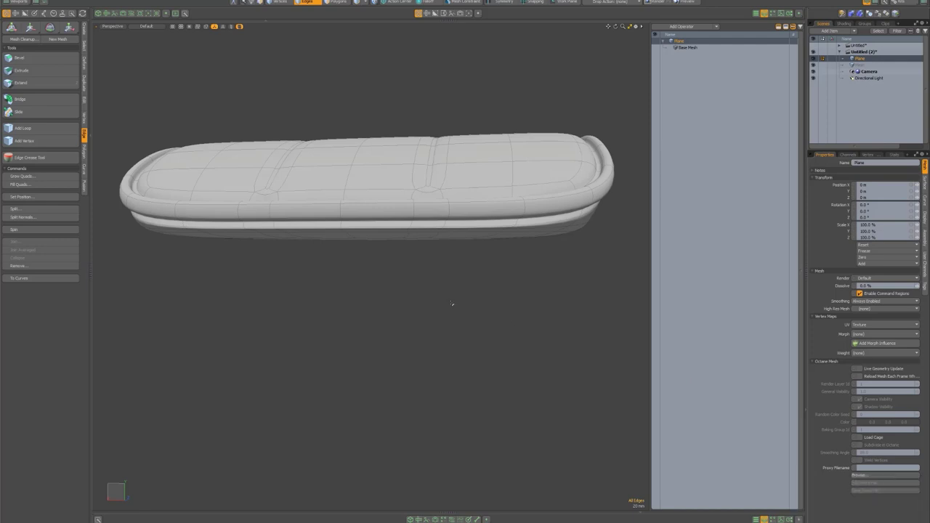
double_click(373, 229)
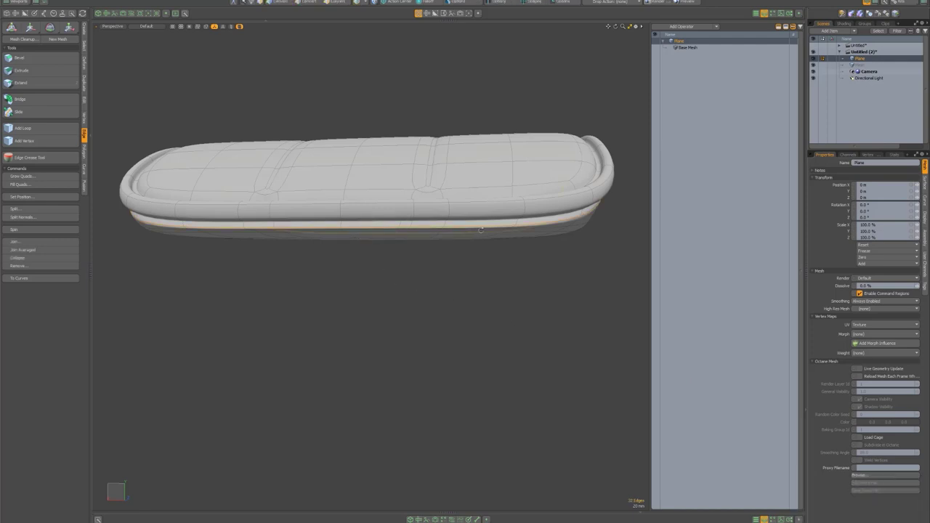
middle_click_drag(484, 230, 407, 155)
key("2")
key("w")
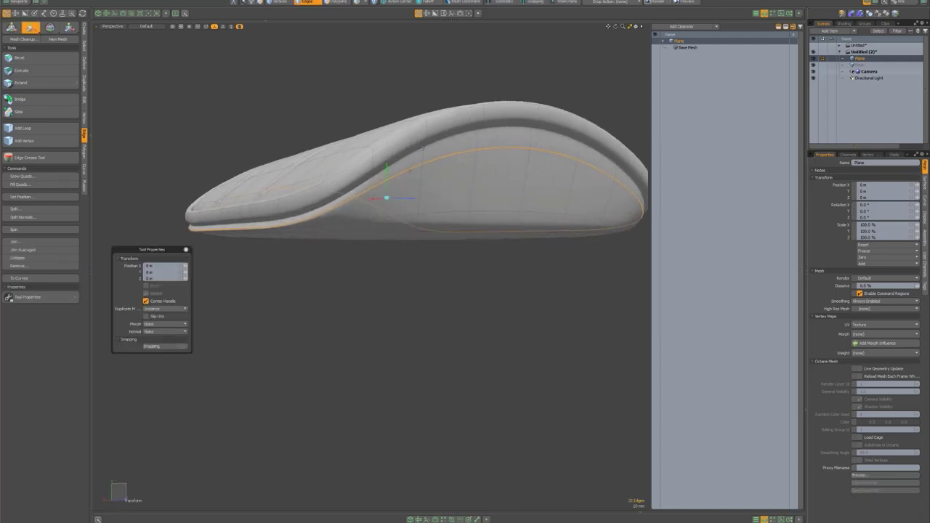
left_click_drag(386, 173, 386, 164)
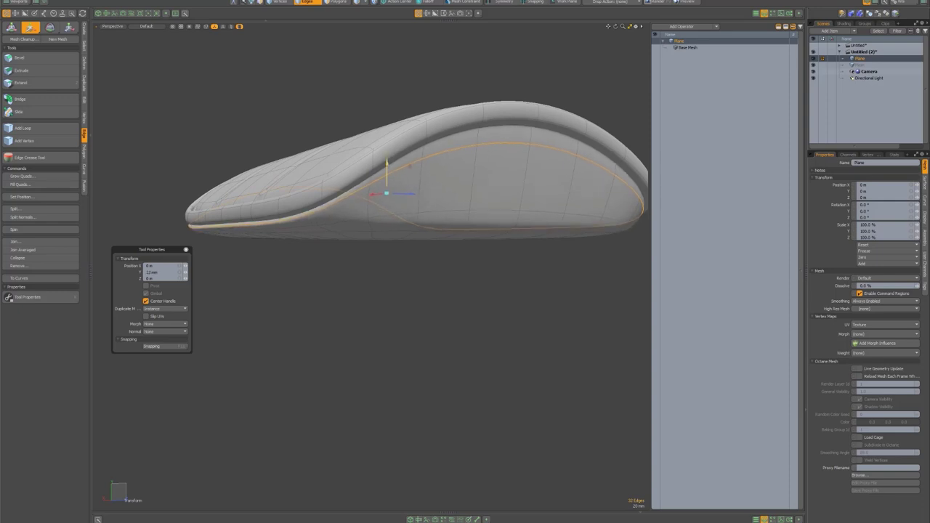
key("q")
Step: Select the lower wall edges at both curved ends of the panel and raise them along Y
left_click(446, 212)
left_click(496, 211, "shift")
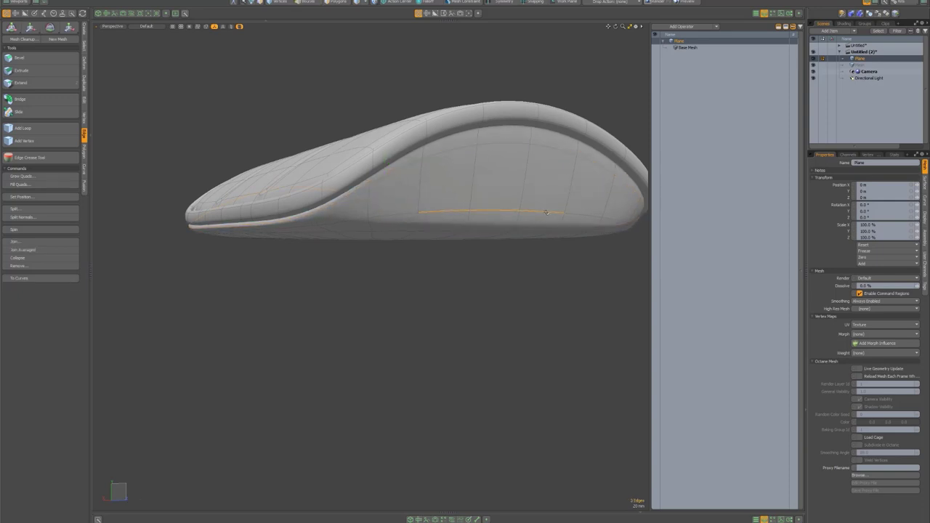
middle_click_drag(575, 213, 339, 209)
left_click_drag(339, 208, 279, 210)
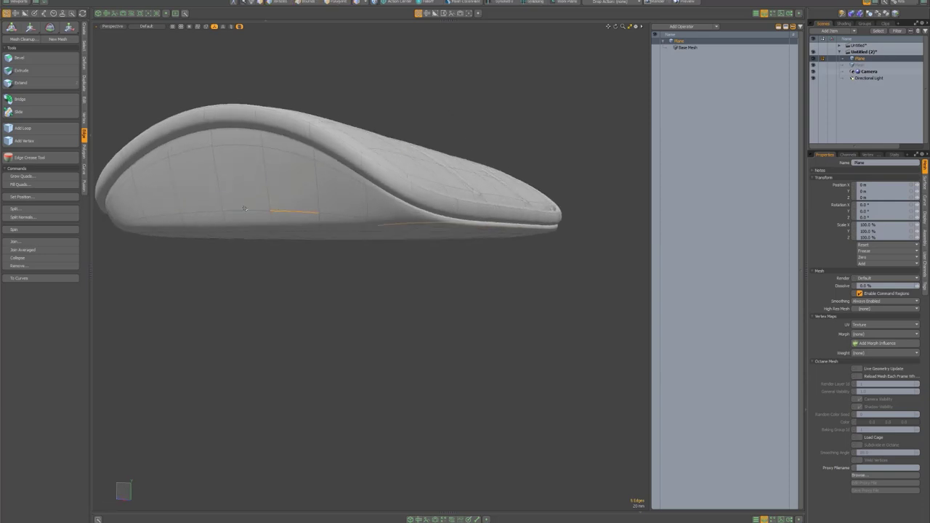
key("w")
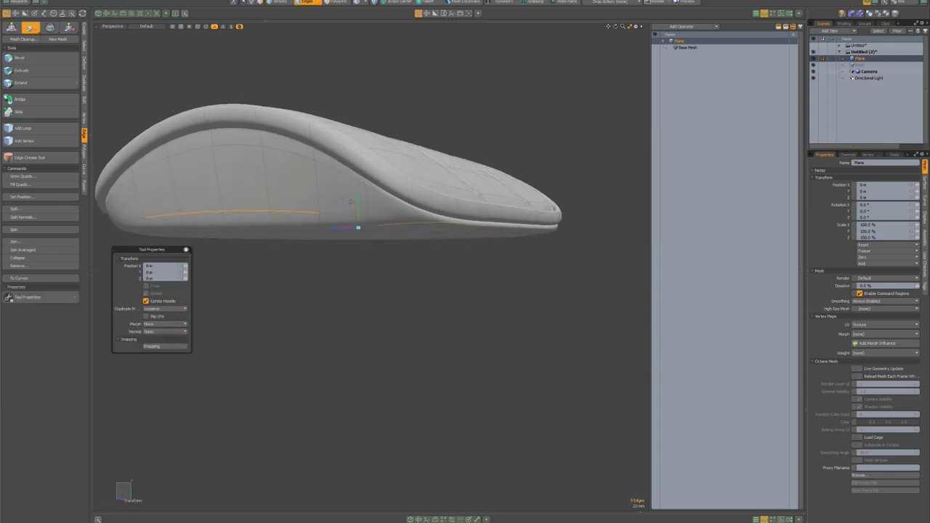
left_click_drag(357, 203, 357, 161)
middle_click_drag(357, 162, 348, 175)
Step: Scale the raised end wall edges slightly outward along X and clear the selection
key("r")
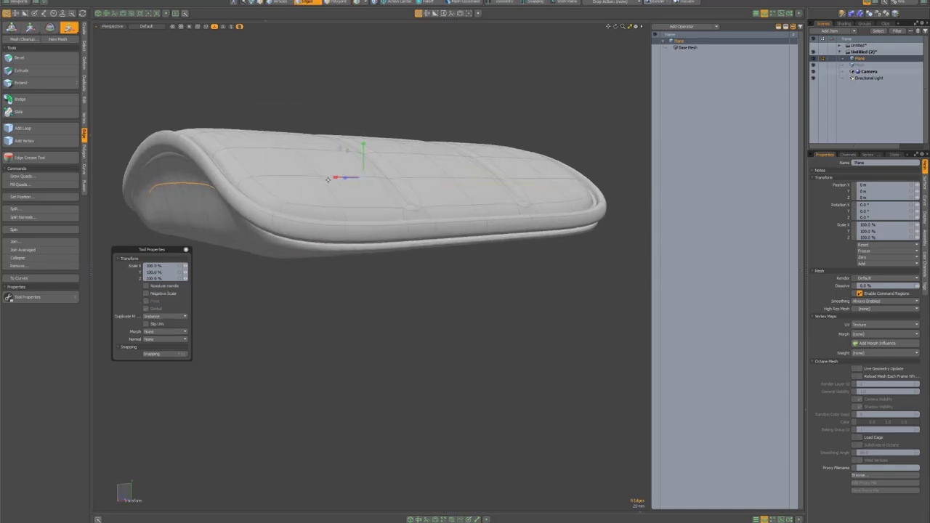
left_click_drag(335, 180, 320, 179)
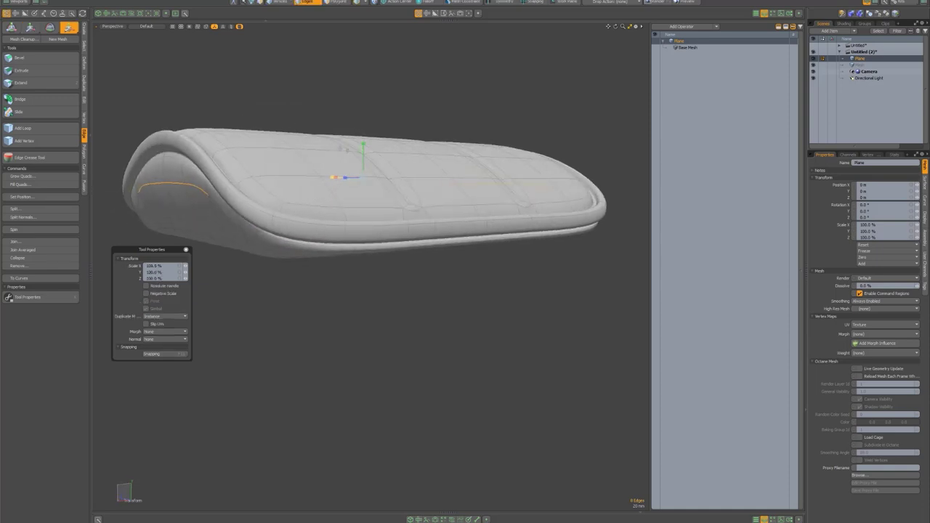
key("q")
left_click(281, 95)
Step: Show the unsubdivided cage, select the two outer vertices of the raised wall edge at one end and lower them about 11 mm in Y
left_click_drag(281, 95, 411, 127, "alt")
middle_click_drag(410, 126, 371, 154)
key("Tab")
key("1")
left_click(577, 162, "shift")
left_click_drag(441, 166, 484, 145, "alt")
key("w")
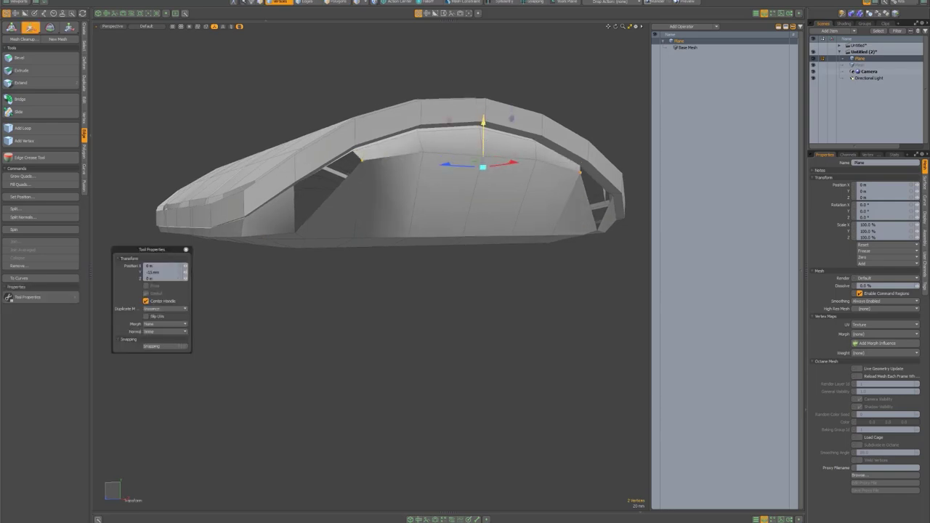
key("space")
Step: With the matching vertices at the opposite end also selected, lower all four about 32 mm in Y and scale them along Y
left_click_drag(512, 117, 391, 177, "alt")
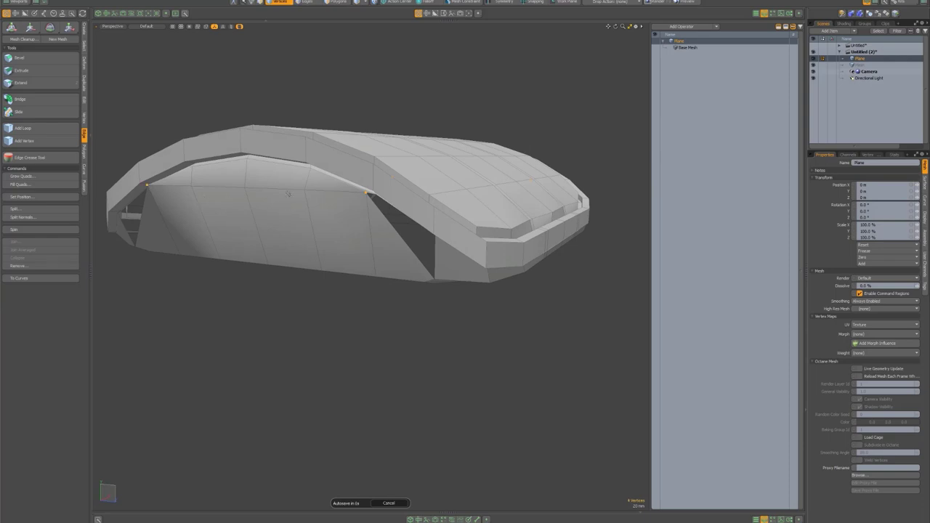
key("w")
left_click_drag(386, 153, 412, 174)
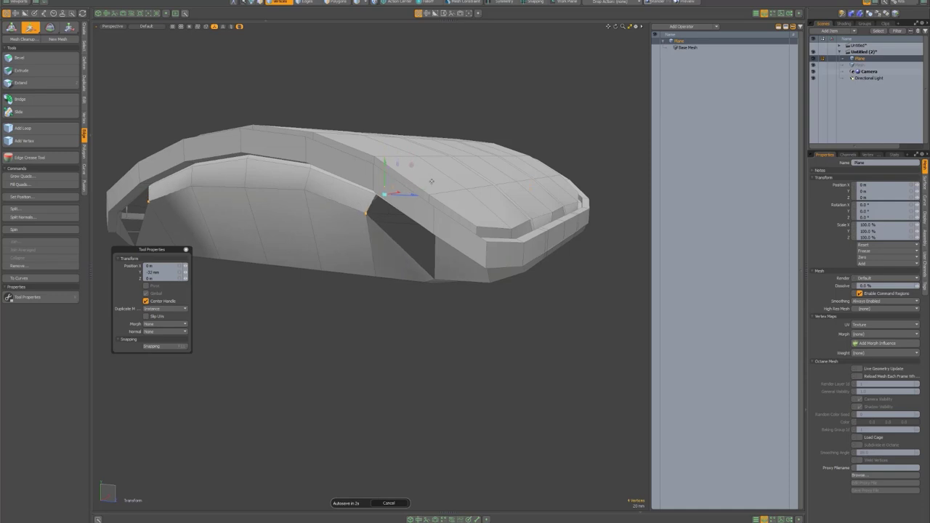
key("r")
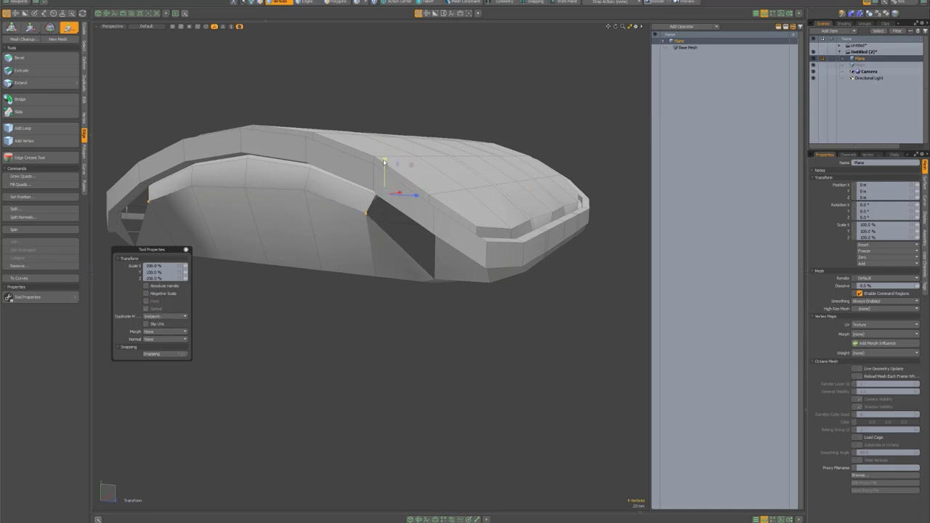
left_click_drag(384, 162, 384, 195)
key("space")
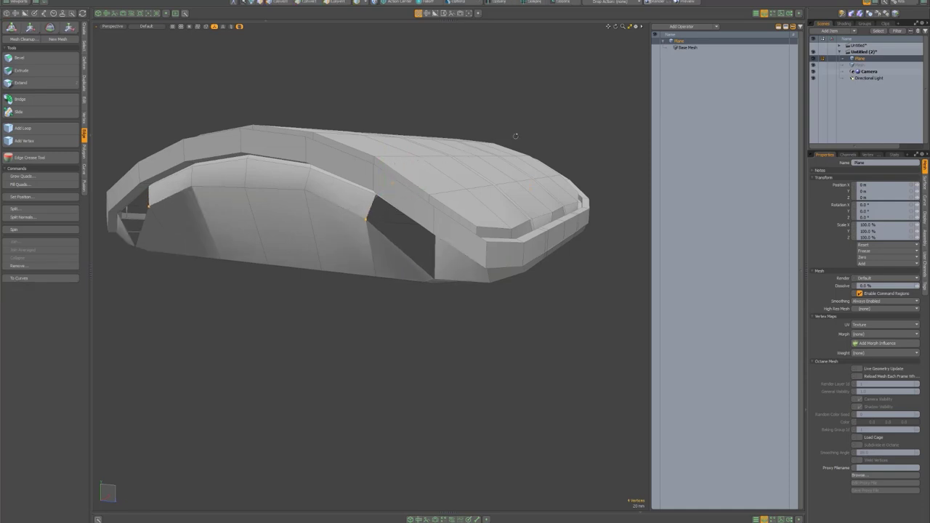
Step: Return the mesh to subdivision display and hide the wireframe overlay to check the smooth surface
left_click_drag(527, 129, 374, 156, "alt")
key("space")
key("Tab")
key("Tab")
key("Tab")
key("2")
key("ctrl+3")
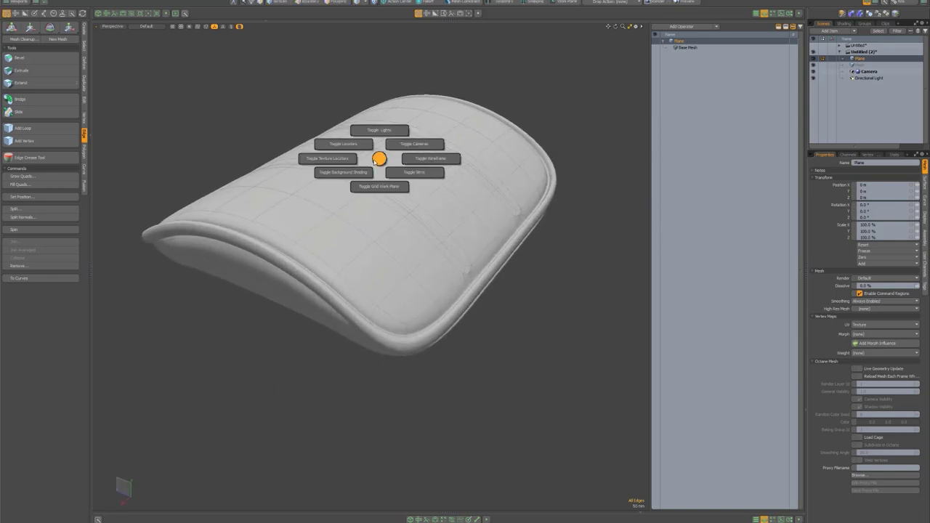
left_click(422, 159)
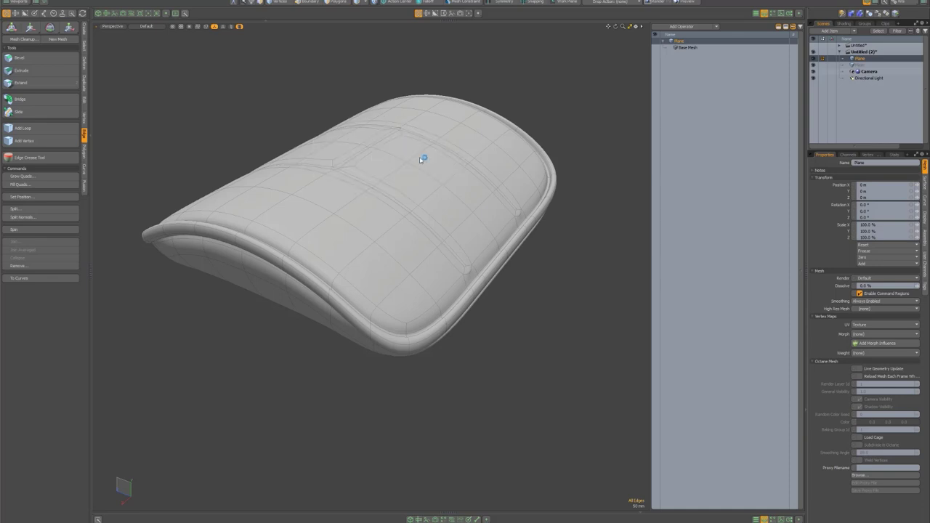
left_click_drag(449, 162, 456, 266, "alt")
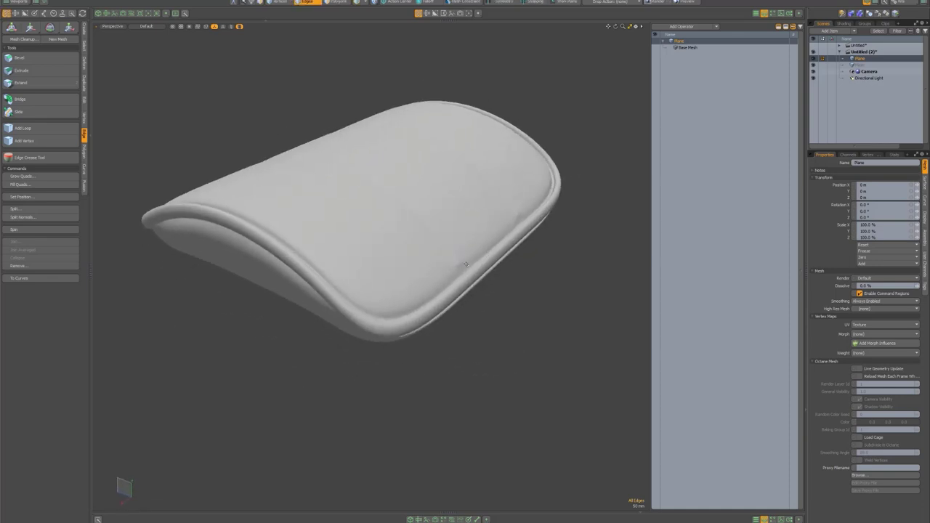
Step: Select the two polygons at the groove ends beside one long rim, nudge them slightly inward along Z and clear the selection
left_click(517, 216, "shift")
scroll(518, 216, "up", 4)
key("3")
left_click(418, 301)
key("w")
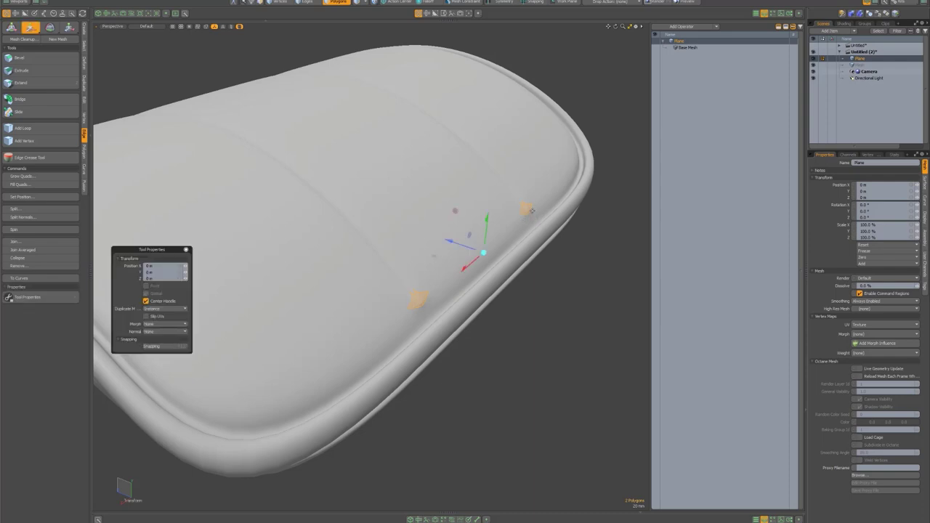
left_click_drag(483, 252, 481, 250)
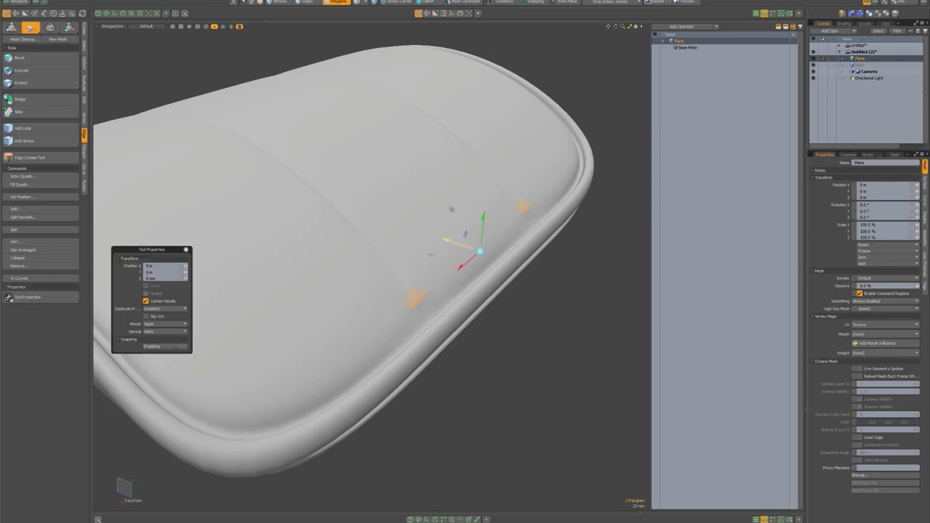
key("space")
left_click(467, 194)
Step: Select the two groove-end polygons beside the opposite long rim and nudge them slightly inward along Z
left_click_drag(467, 194, 421, 305, "alt")
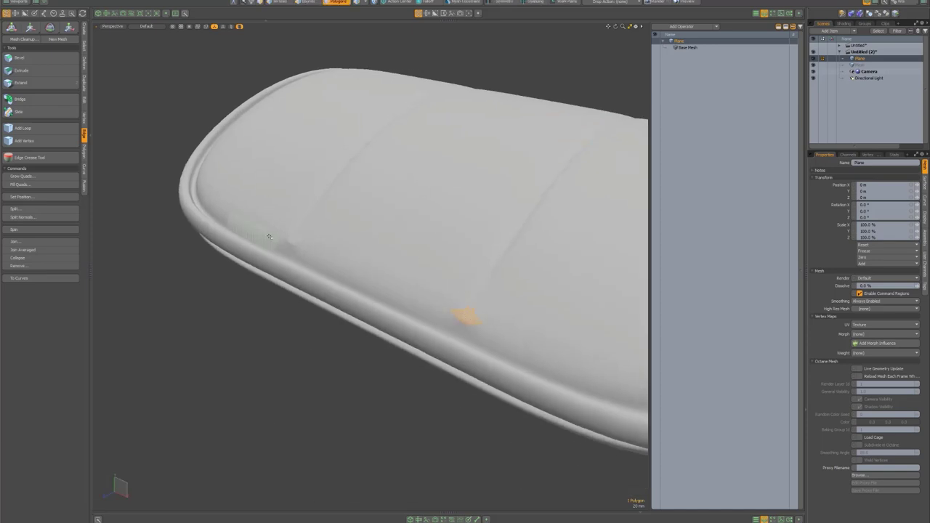
key("w")
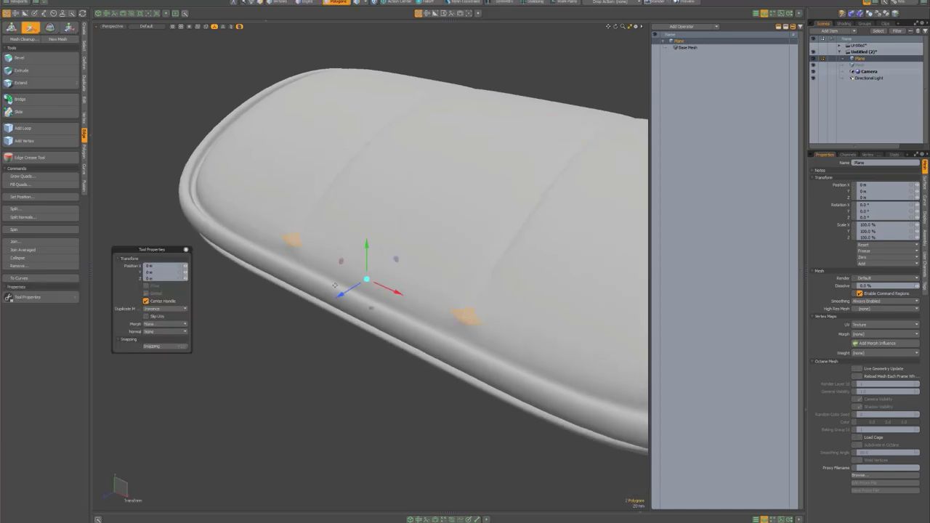
left_click_drag(341, 293, 346, 290)
key("space")
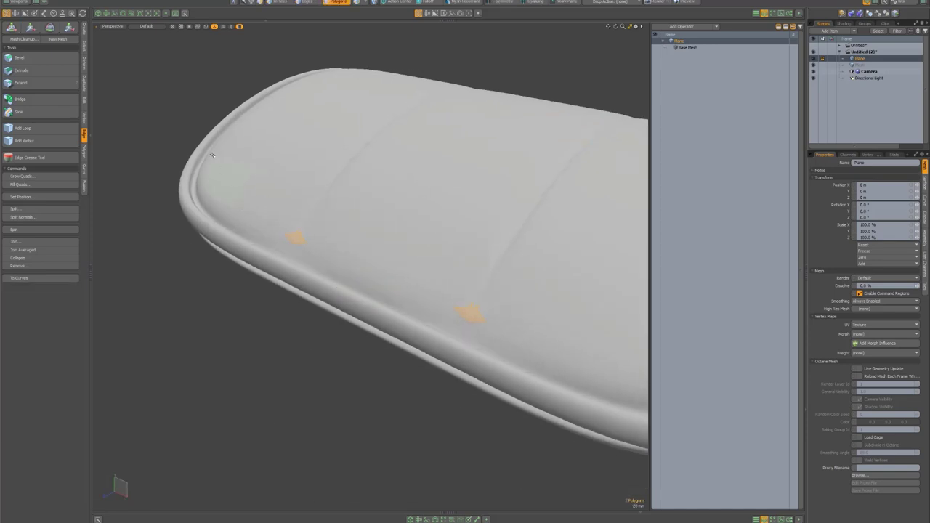
left_click(192, 125)
left_click_drag(365, 178, 371, 314, "alt")
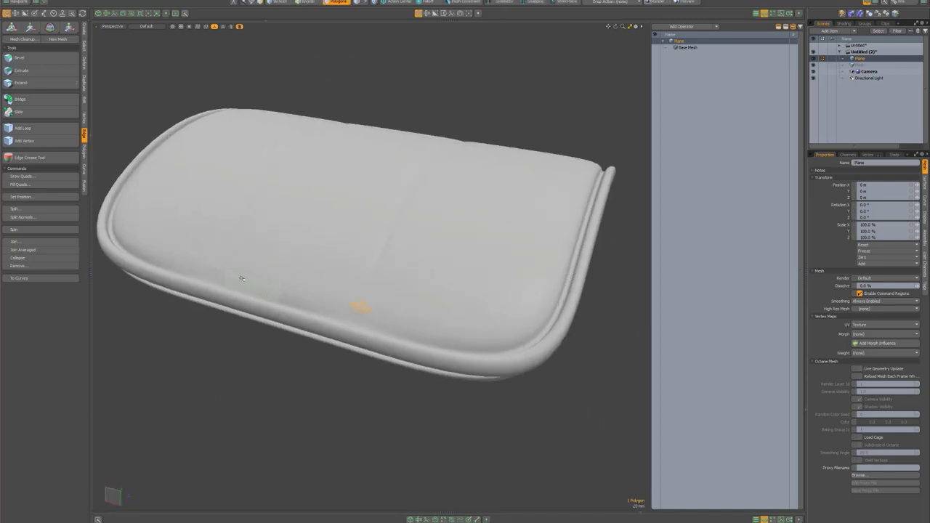
key("w")
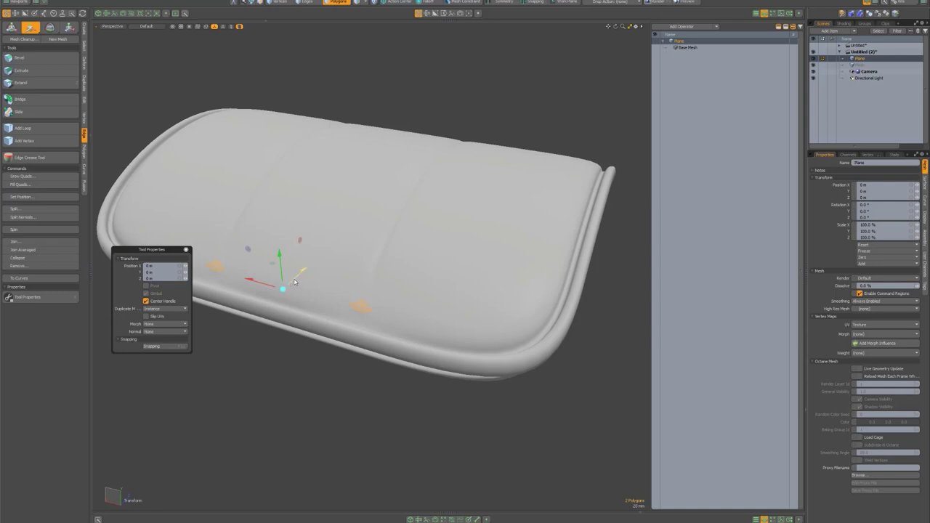
key("q")
left_click(335, 100)
Step: Inspect the grooves and rim from several angles and turn the wireframe overlay back on
left_click_drag(349, 116, 467, 140, "alt")
scroll(467, 140, "down", 3)
left_click_drag(467, 139, 449, 195, "alt")
scroll(434, 169, "up", 3)
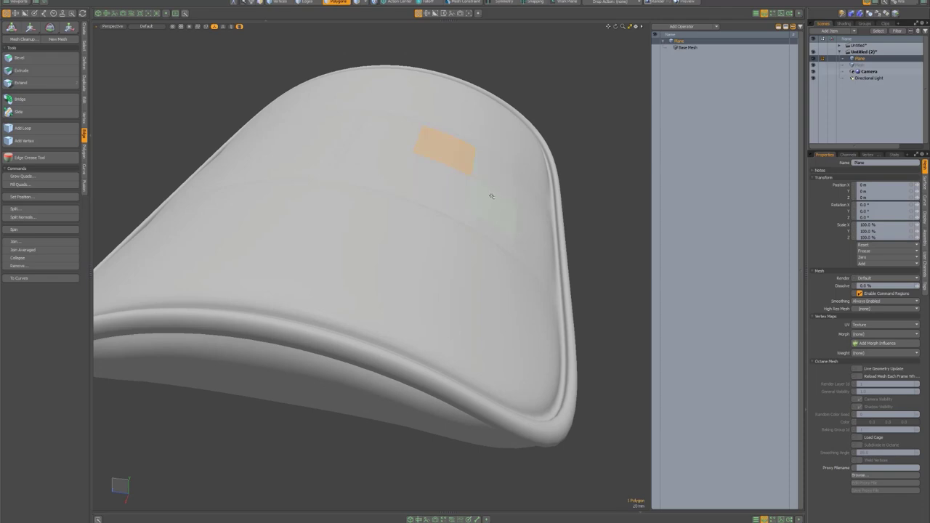
key("2")
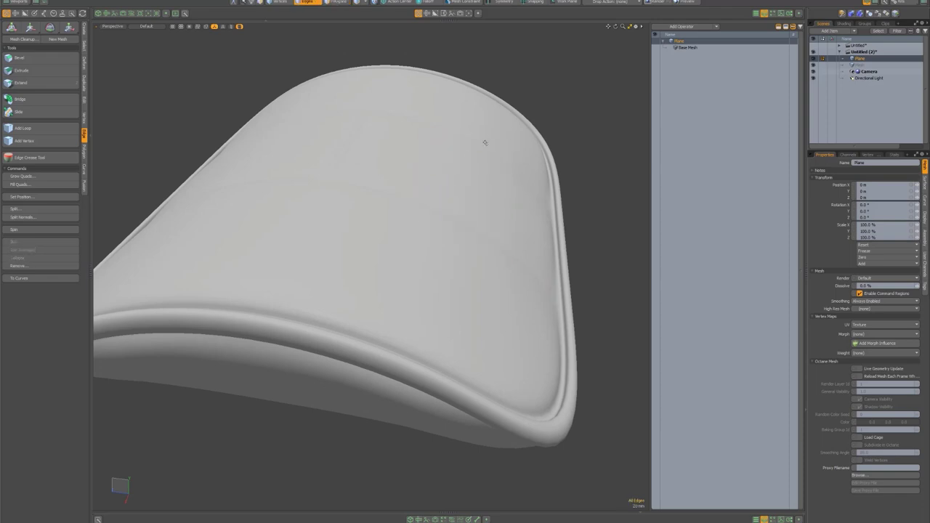
key("ctrl+3")
left_click(525, 140)
scroll(458, 151, "down", 4)
left_click_drag(520, 153, 408, 170, "alt")
Step: Switch to the layout that places the UV view beside the perspective view of the panel
key("2")
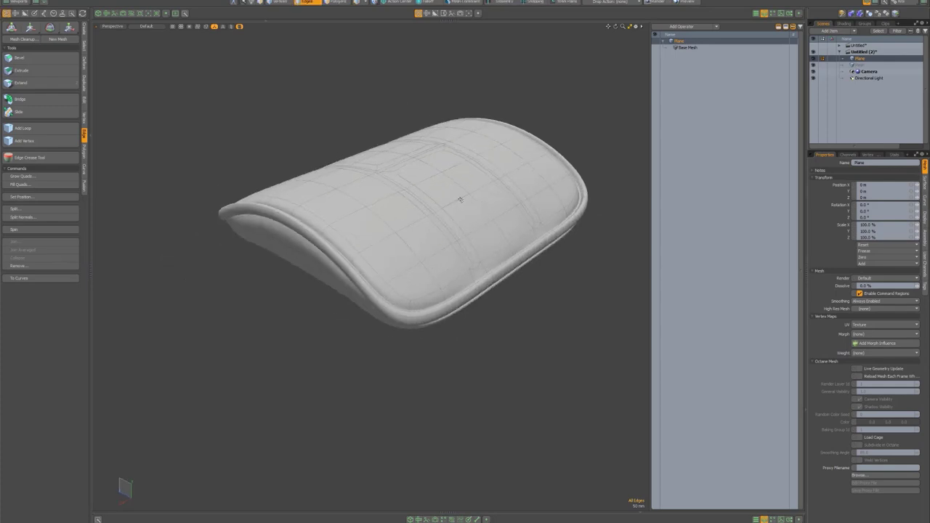
left_click_drag(461, 198, 470, 193, "alt")
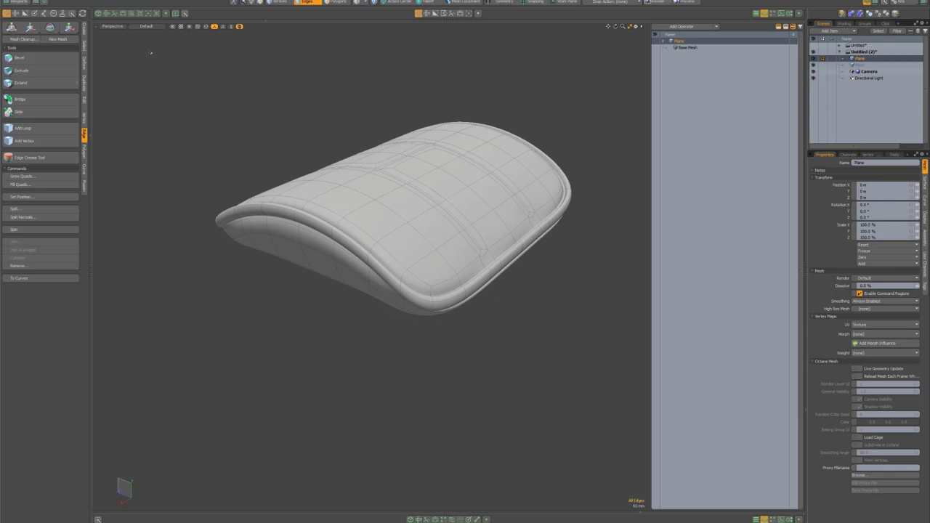
left_click(107, 14)
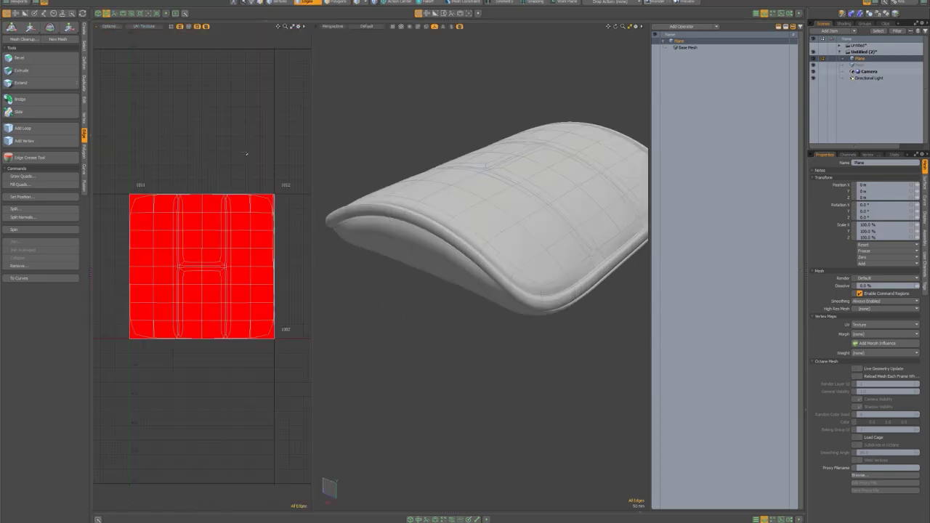
Step: Select the closed edge loop beneath the rim, where the groove meets the side wall, as the UV seam
scroll(478, 182, "down", 3)
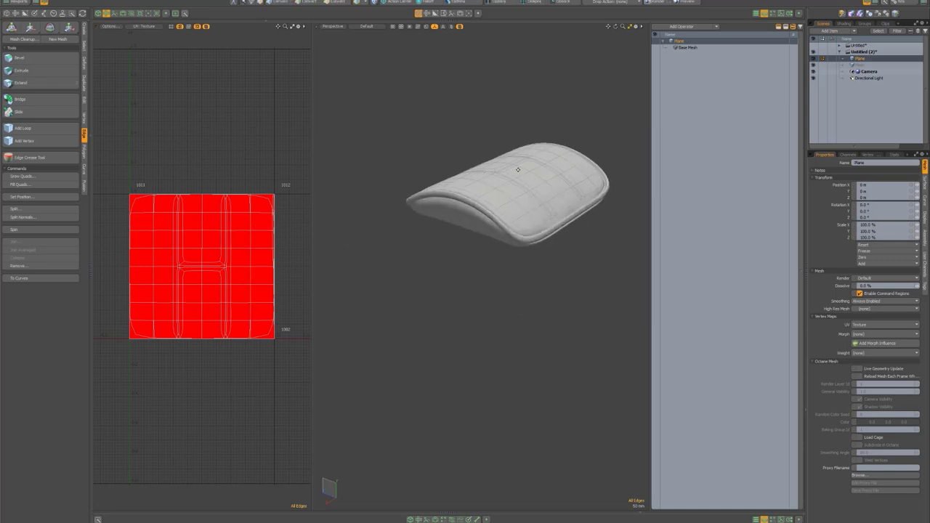
left_click_drag(523, 169, 504, 207, "alt")
scroll(425, 215, "up", 4)
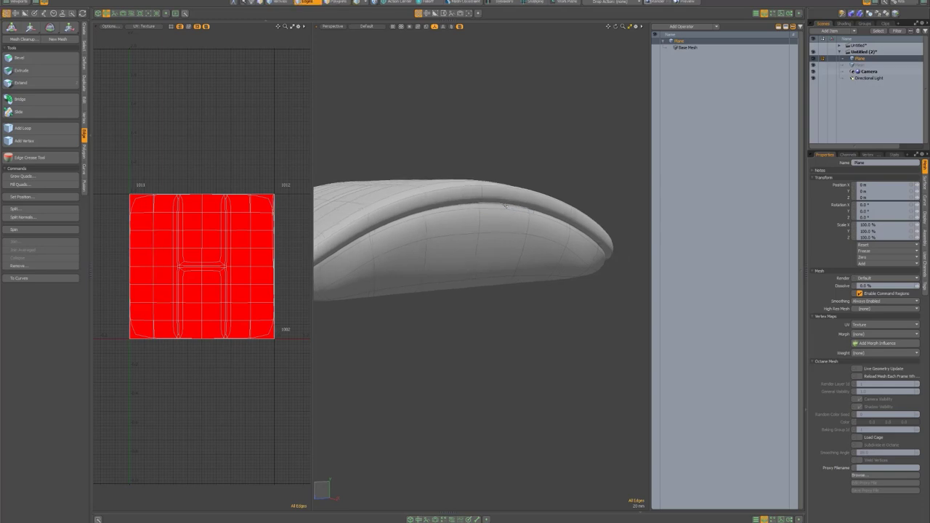
scroll(528, 204, "up", 3)
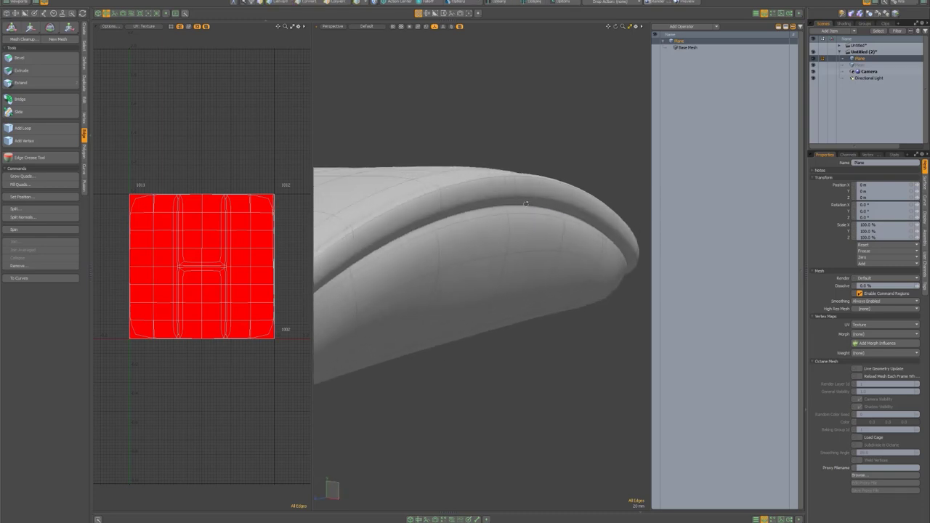
key("2")
double_click(525, 207)
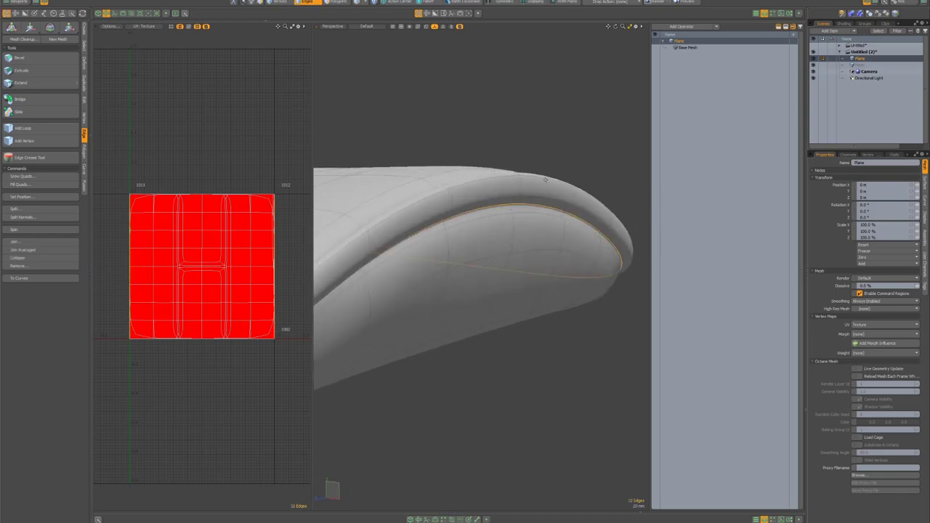
left_click_drag(538, 173, 495, 161, "alt")
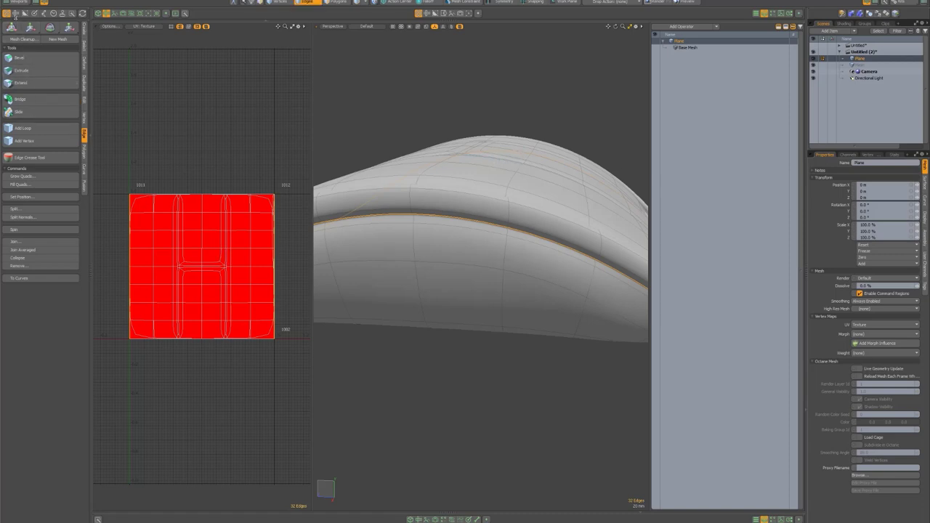
Step: Unwrap the mesh along the selected seam loop with the Unwrap Tool, finish the tool and clear the edge selection
left_click(15, 13)
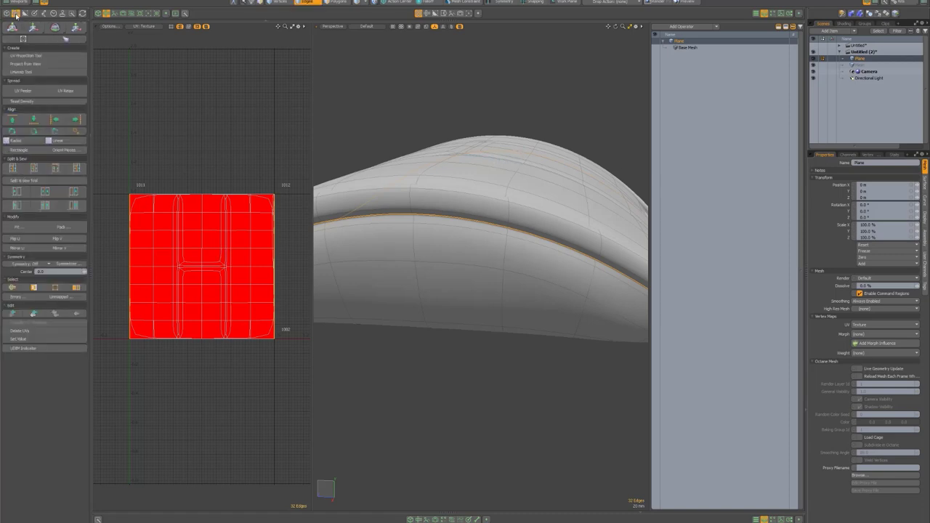
left_click(29, 72)
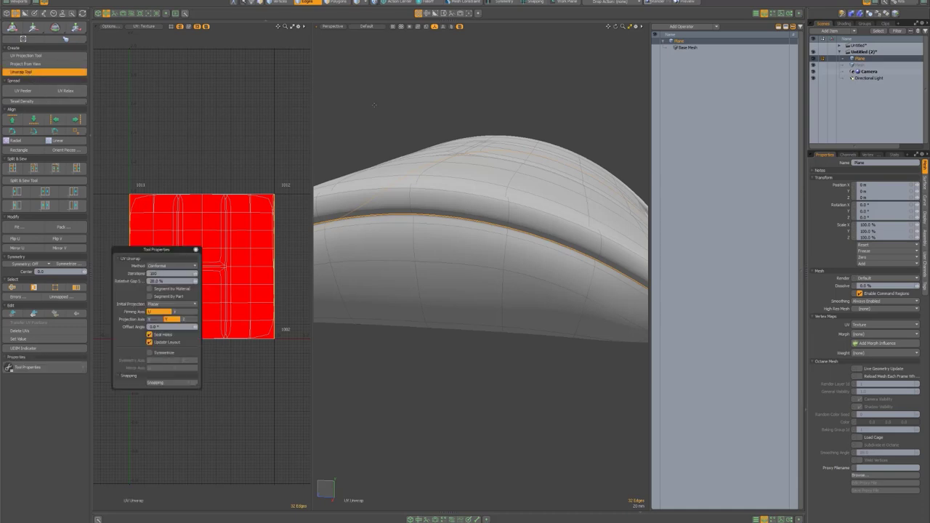
left_click(411, 119)
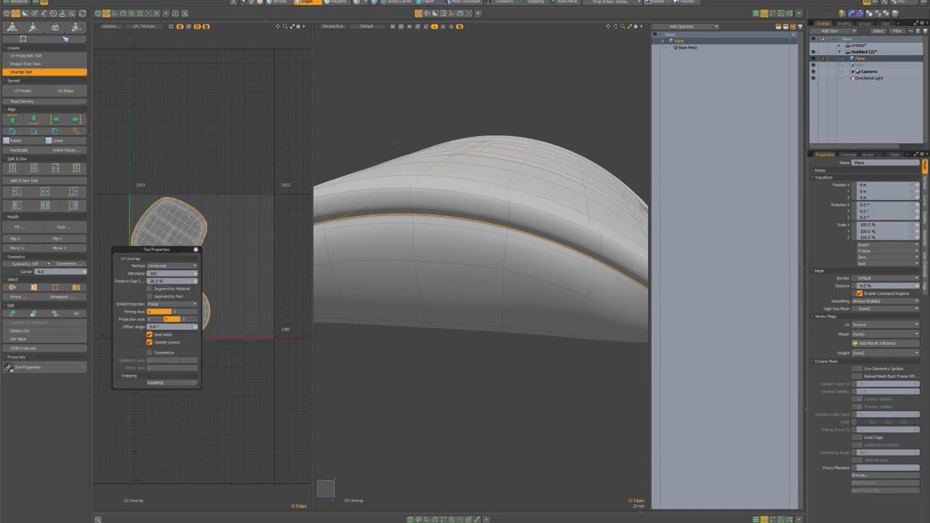
key("space")
left_click(411, 118)
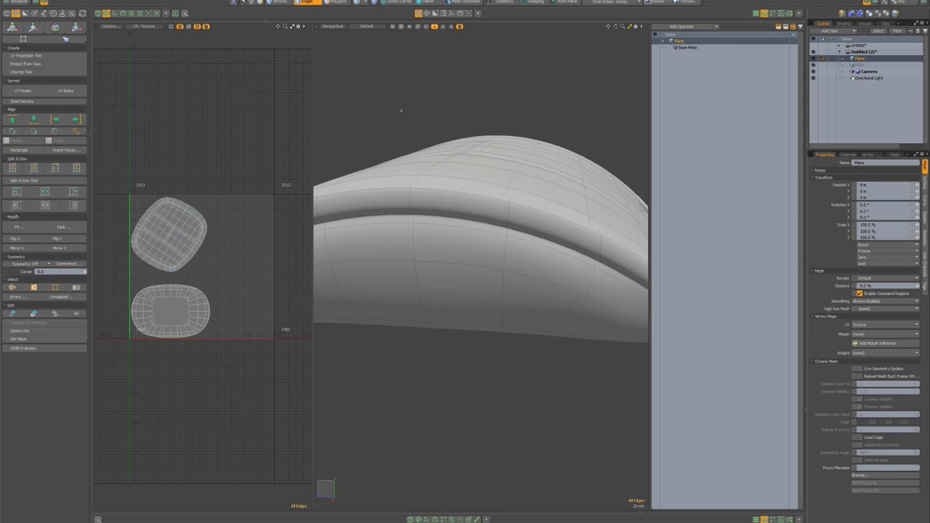
Step: Select each of the two UV islands in turn to identify the surface it covers, and clear the selection
key("3")
double_click(180, 222)
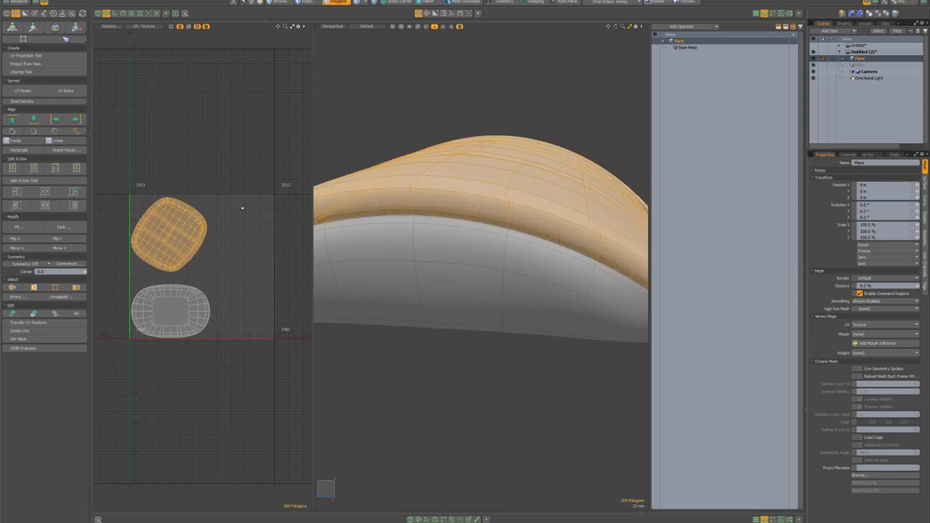
double_click(169, 314)
left_click(255, 194)
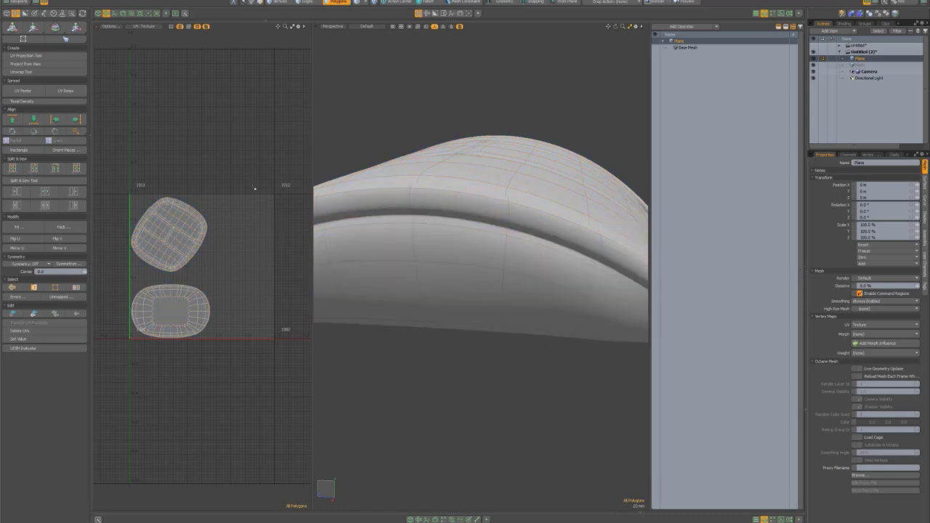
Step: Enable the UV checker texture on the model in the perspective view and check how it maps over the panel
left_click(393, 27)
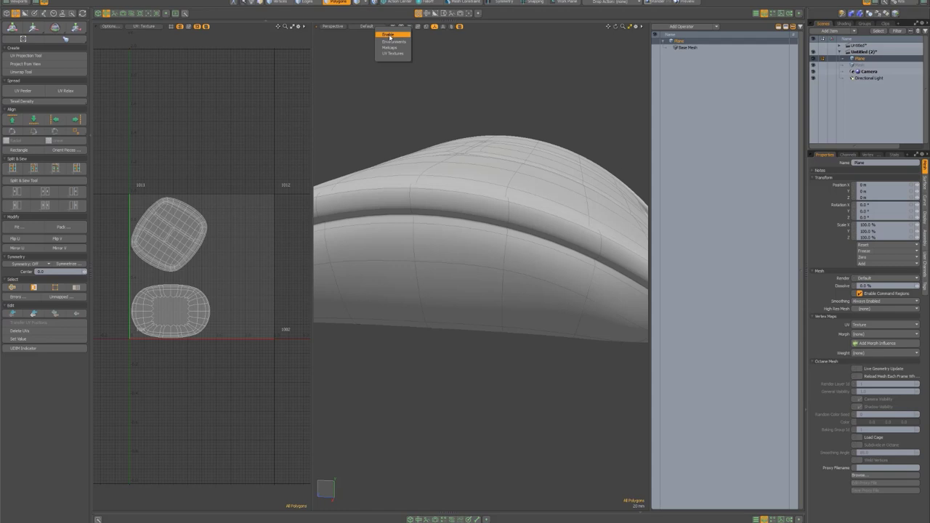
left_click(390, 35)
left_click(393, 27)
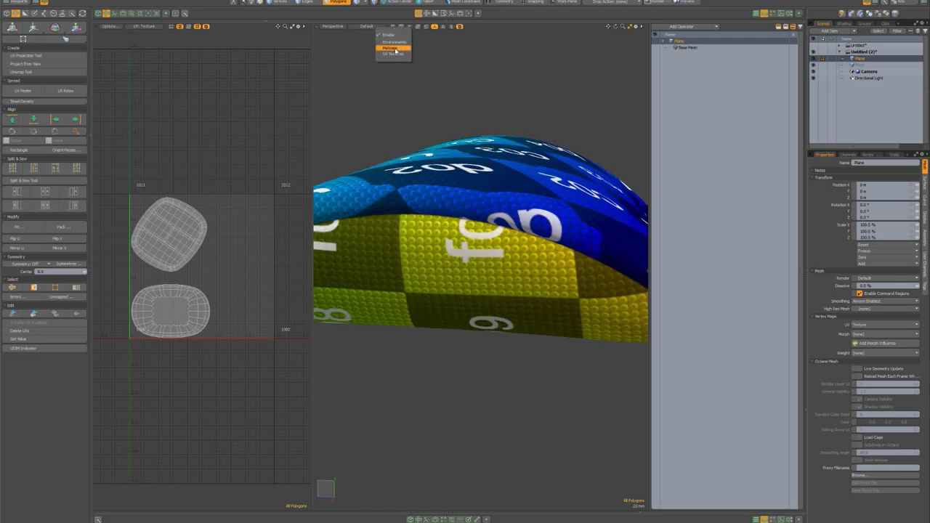
left_click(394, 54)
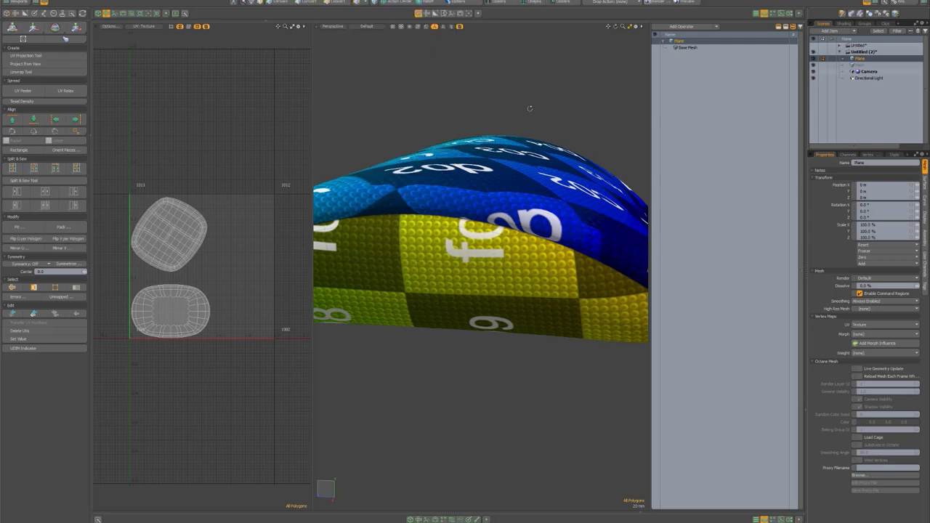
mouse_move(530, 110)
left_mouse_down("alt")
mouse_move(599, 138)
mouse_move(516, 137)
mouse_move(534, 118)
left_mouse_up("alt")
middle_click_drag(534, 117, 503, 176)
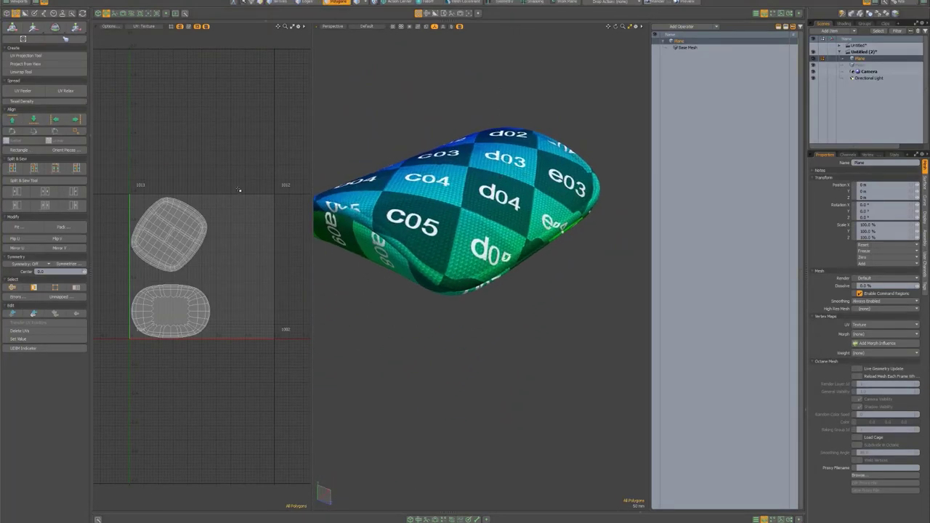
Step: Orient the UV islands automatically, rotate the top-surface island until it sits square to the UV grid and clear the selection
left_click(64, 151)
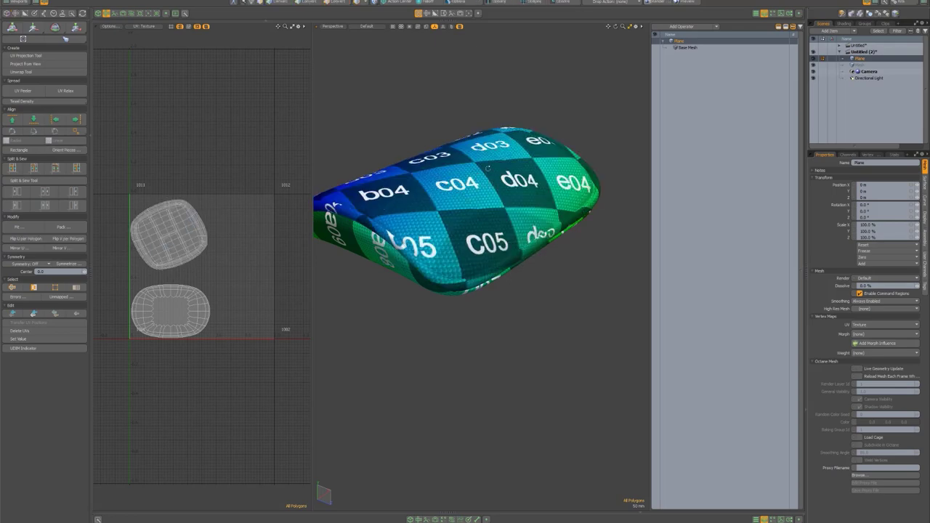
left_click_drag(471, 149, 482, 210, "alt")
middle_click_drag(481, 210, 510, 193)
double_click(164, 225)
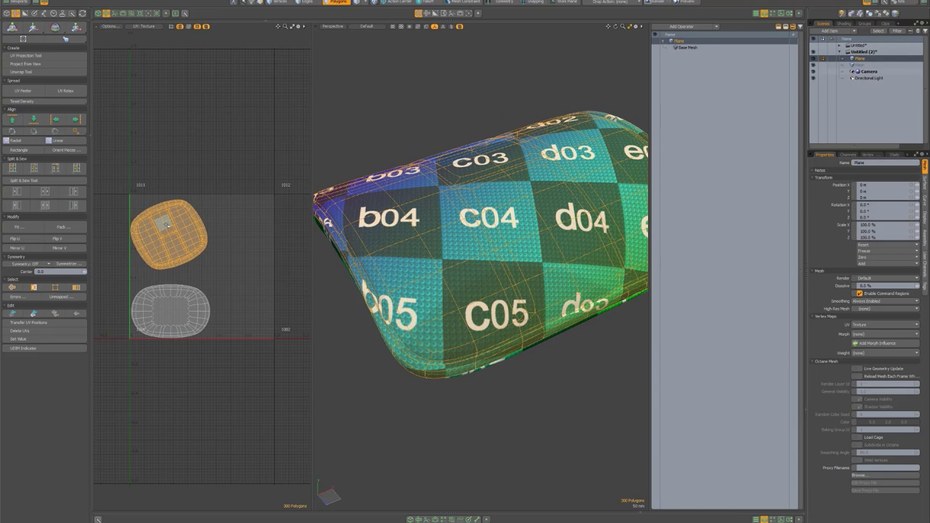
key("e")
mouse_move(212, 222)
left_mouse_down()
mouse_move(202, 199)
mouse_move(212, 217)
left_mouse_up()
key("q")
left_click(198, 189)
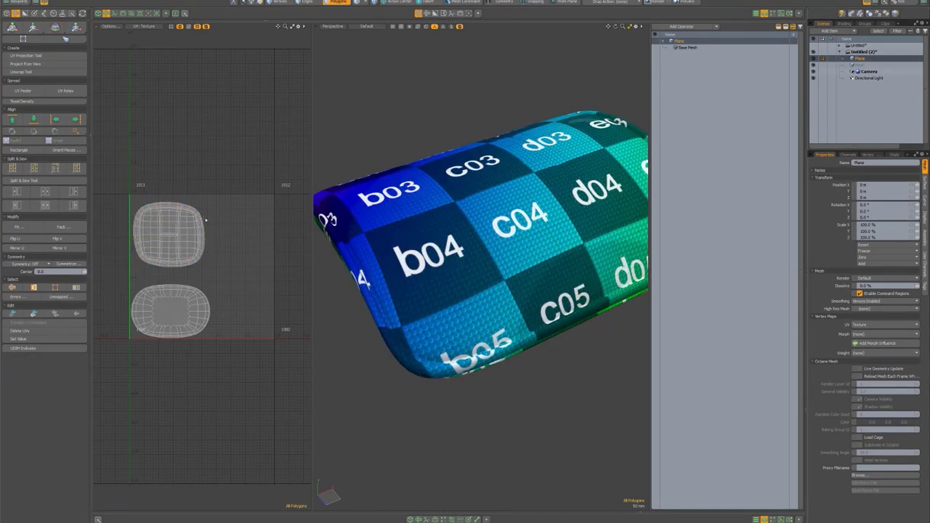
Step: Select the whole top-surface UV island, try UV Relax on it and inspect the checker on the model
double_click(162, 210)
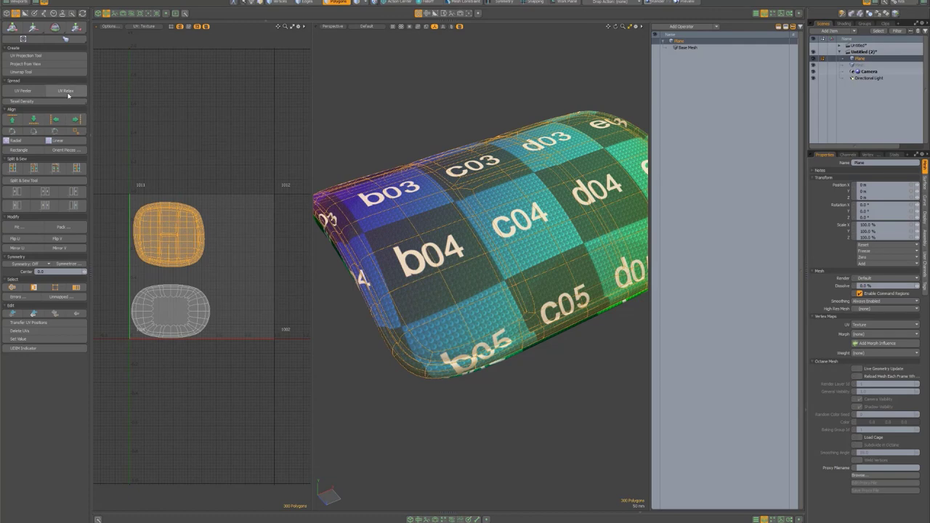
left_click_drag(479, 280, 427, 285, "alt")
scroll(451, 287, "down", 2)
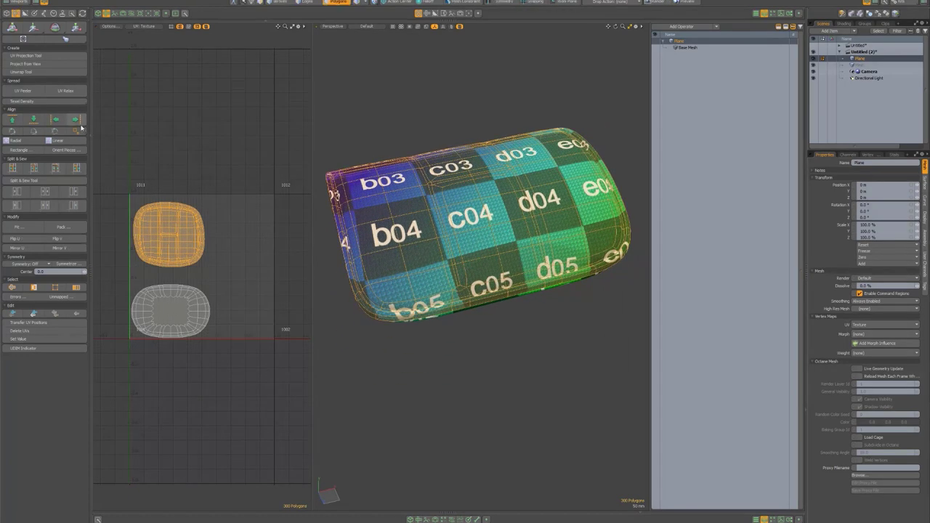
left_click(66, 93)
double_click(178, 230)
left_click_drag(216, 228, 229, 218, "alt")
left_click_drag(414, 268, 533, 201, "alt")
scroll(468, 194, "up", 4)
Step: Check the side-wall island, reselect the top-surface island, run UV Relax on it and examine the checker distortion
double_click(185, 301)
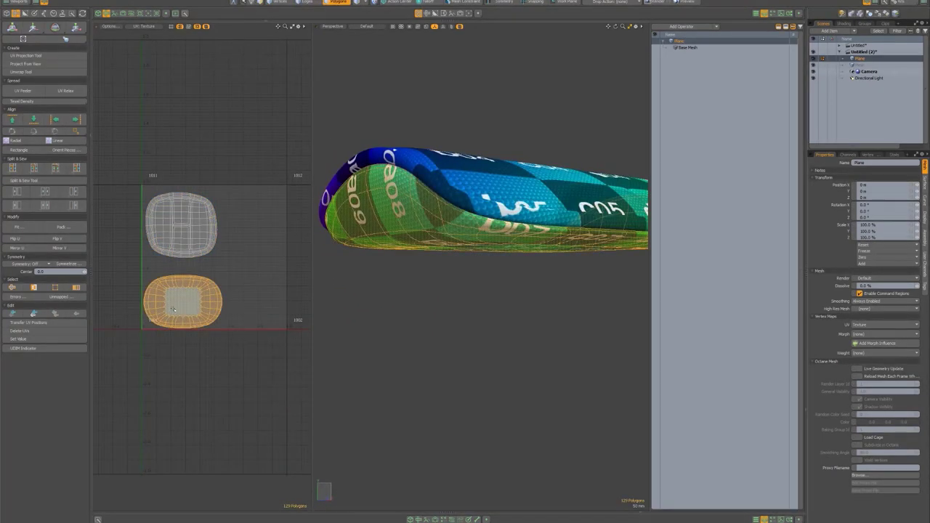
left_click(194, 248)
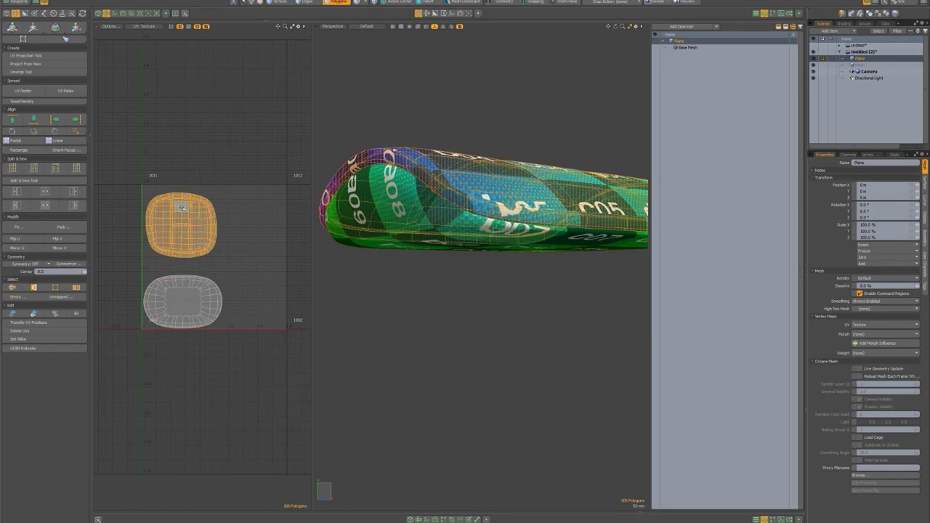
scroll(186, 208, "up", 3)
scroll(197, 212, "down", 2)
left_click_drag(200, 212, 220, 223, "alt")
scroll(220, 223, "up", 2)
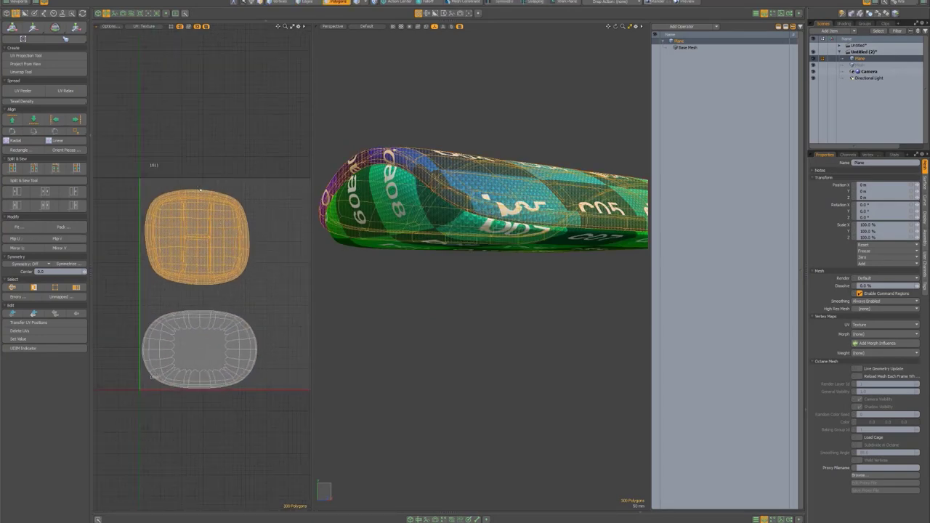
left_click(67, 90)
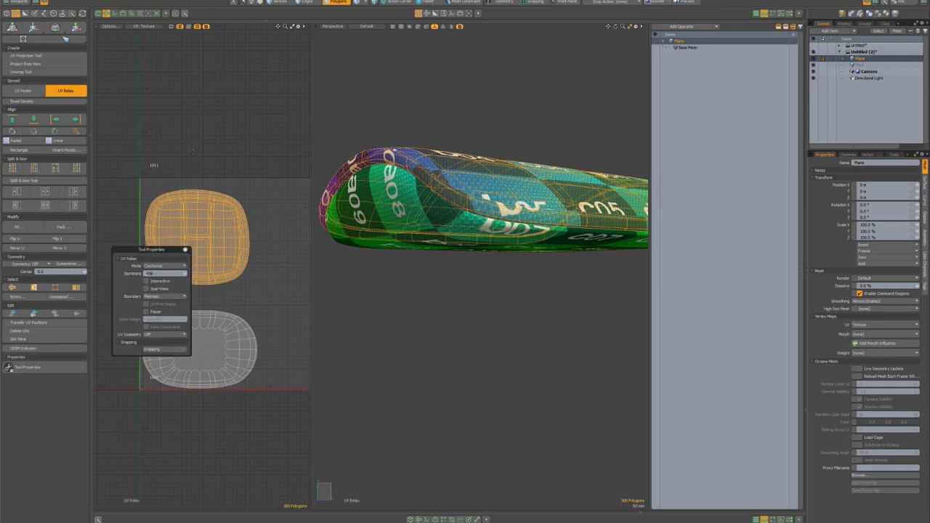
left_click_drag(503, 137, 540, 197, "alt")
scroll(472, 181, "up", 2)
scroll(488, 180, "up", 3)
scroll(496, 180, "down", 6)
key("space")
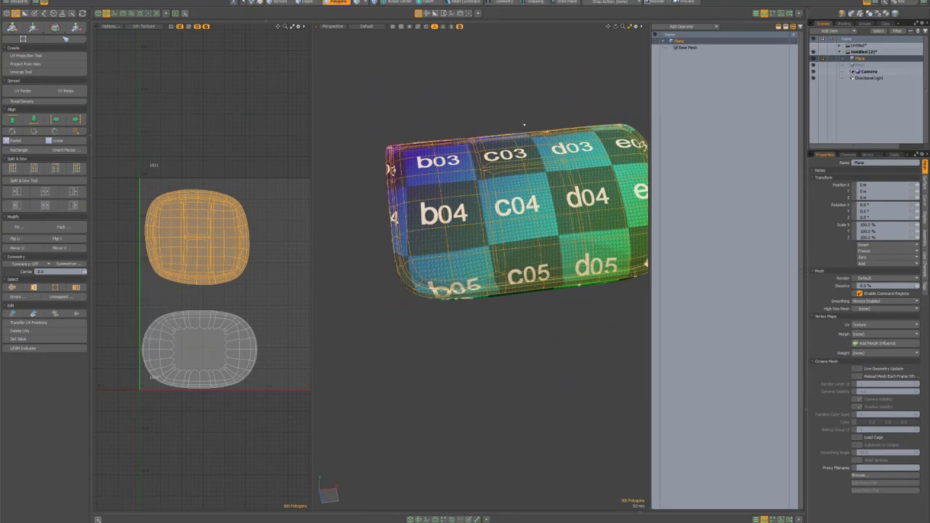
Step: View the panel straight from above, remap the selected top-surface polygons with Project from View and clear the selection
key("ctrl+KP_1")
key("a")
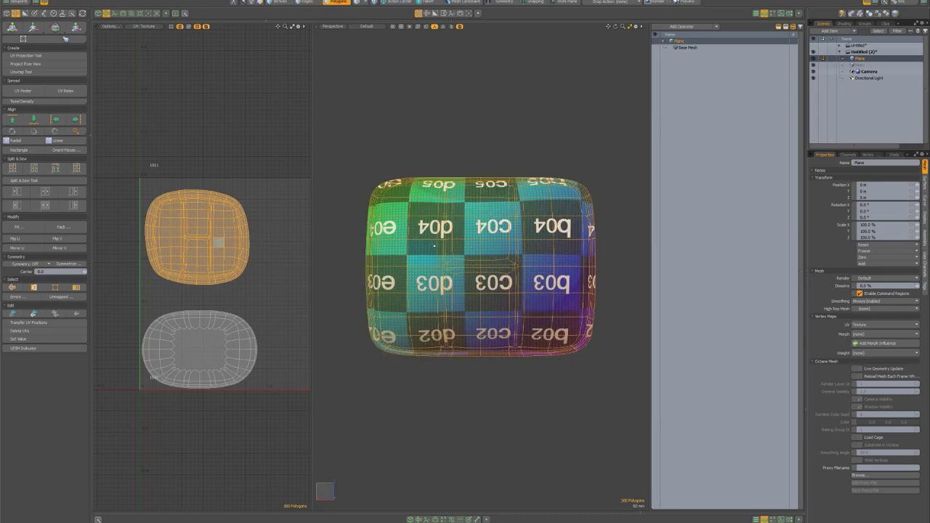
left_click(25, 64)
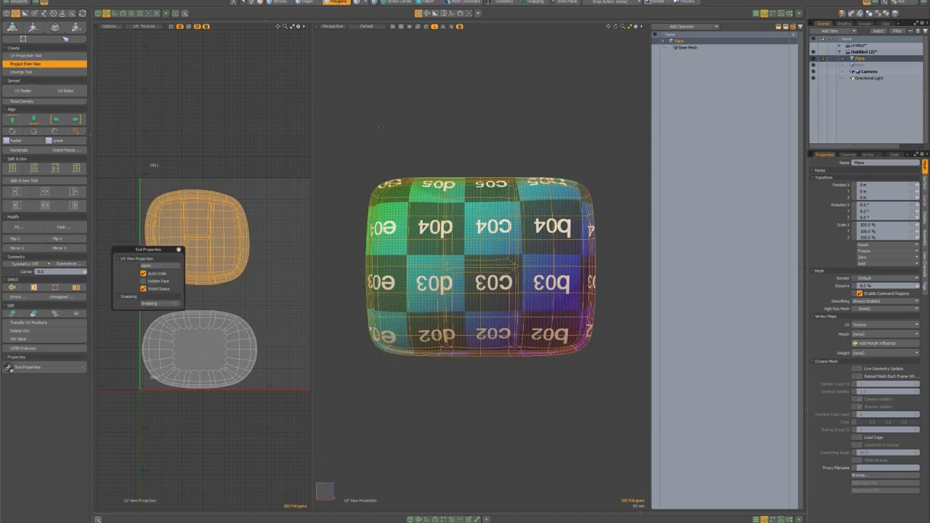
left_click(433, 125)
key("q")
left_click(435, 127)
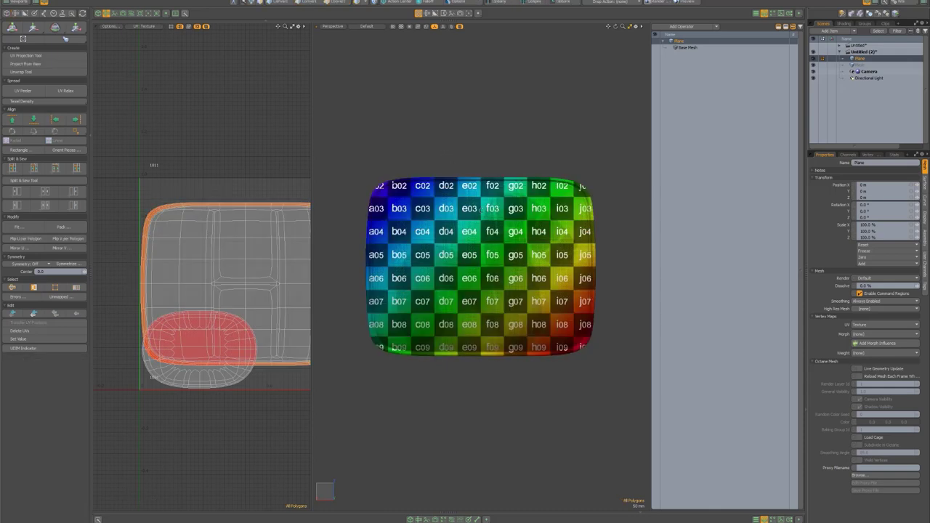
Step: Select the projected top-surface UV island and move it up along V until it clears the side-wall island
scroll(465, 177, "up", 1)
left_click_drag(465, 176, 471, 134, "alt+shift")
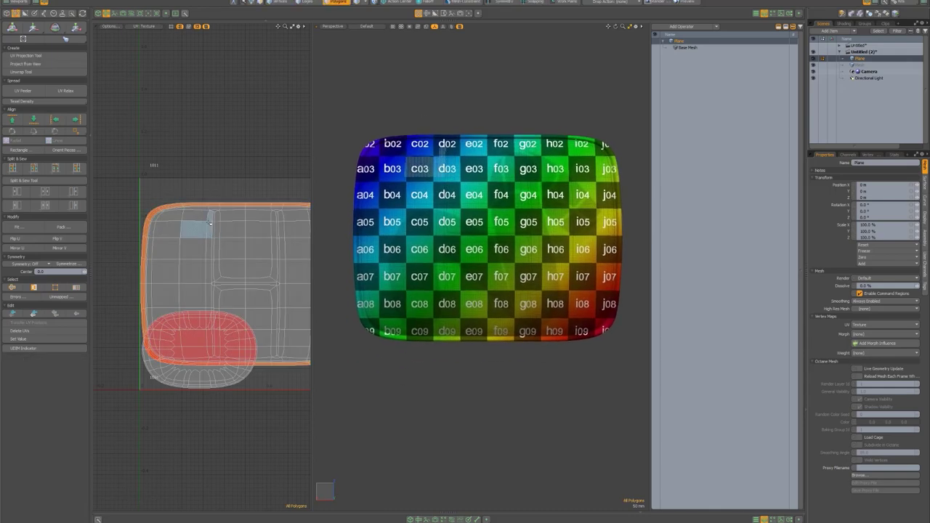
scroll(243, 225, "down", 1)
scroll(181, 211, "up", 3)
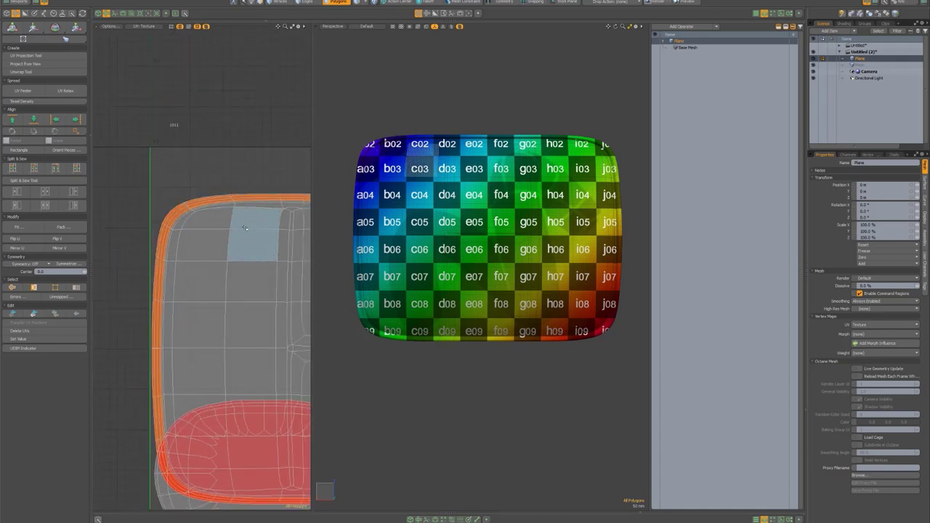
scroll(257, 181, "down", 3)
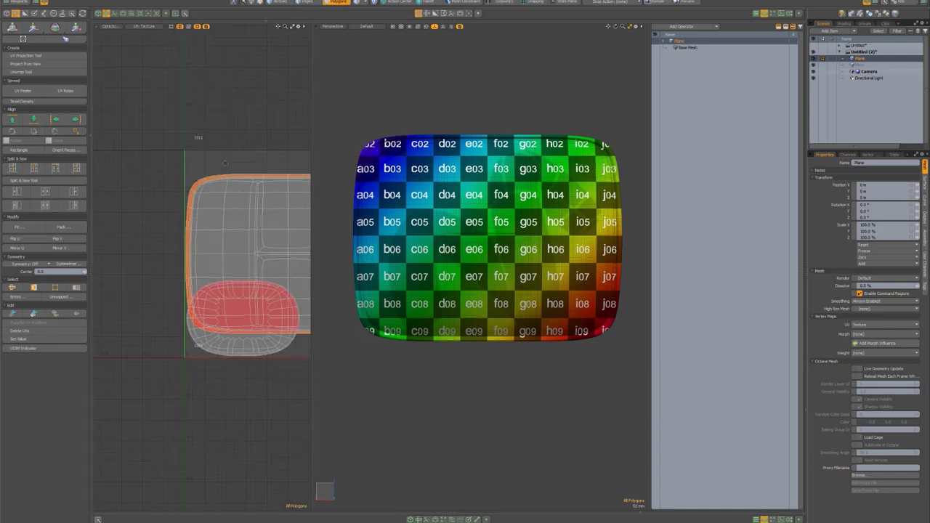
double_click(268, 208)
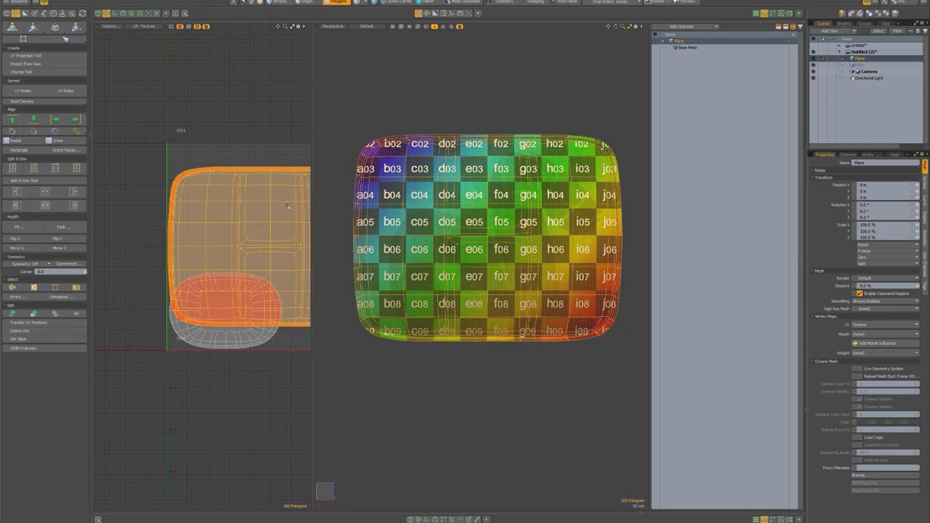
scroll(285, 202, "down", 1)
key("w")
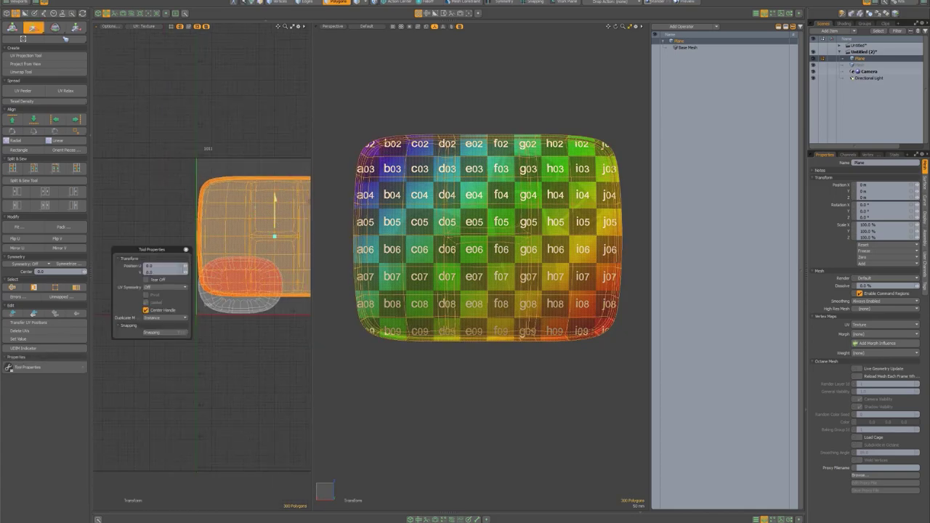
left_click_drag(274, 198, 274, 151)
key("space")
Step: Select the whole side-wall UV island, view the panel straight from below and remap those polygons with Project from View
left_click(263, 272)
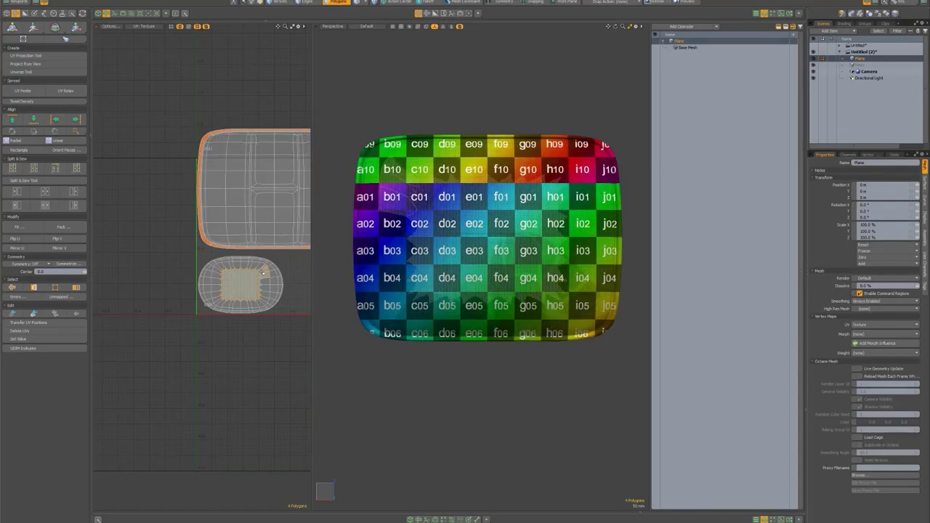
double_click(263, 271)
key("ctrl+space")
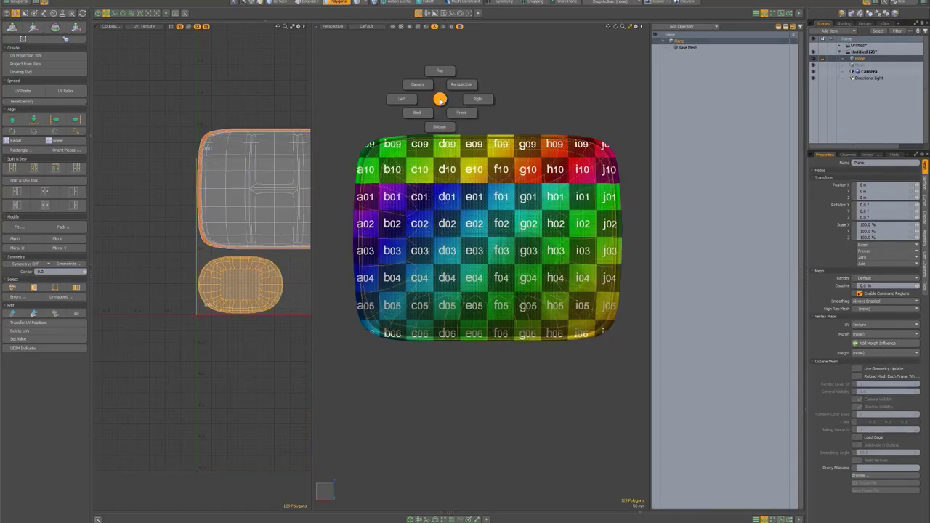
left_click(440, 100)
key("shift+a")
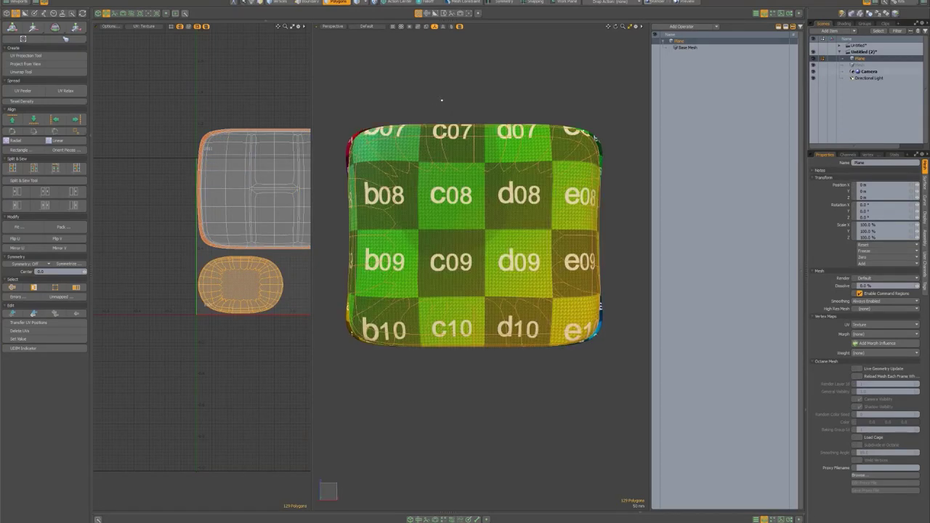
key("a")
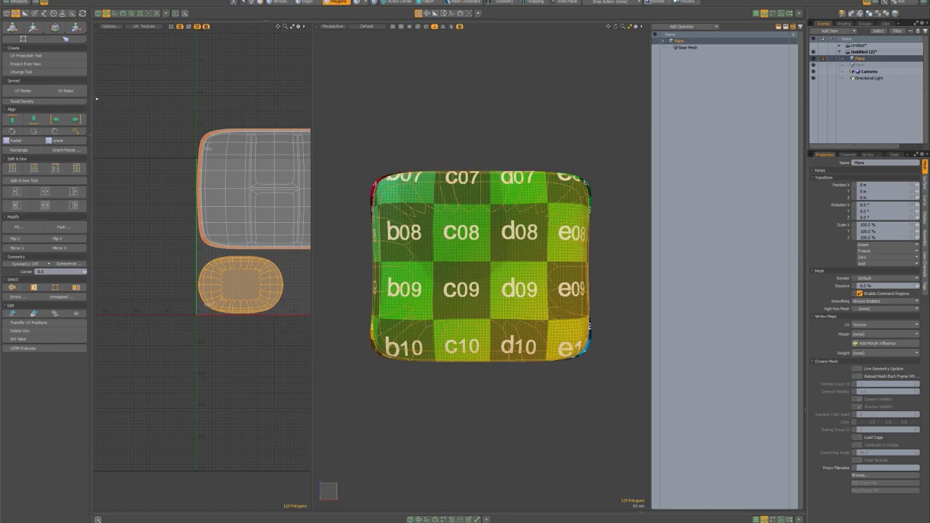
left_click(37, 64)
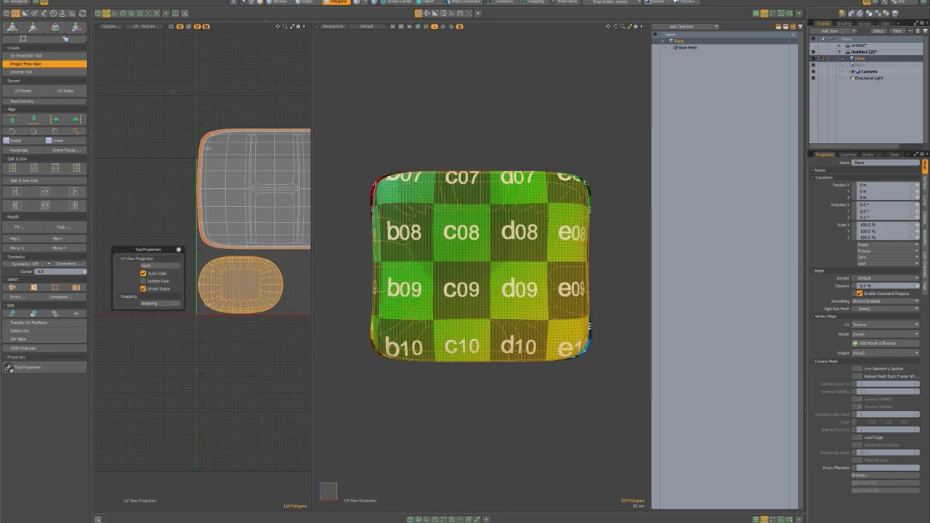
left_click(412, 118)
key("space")
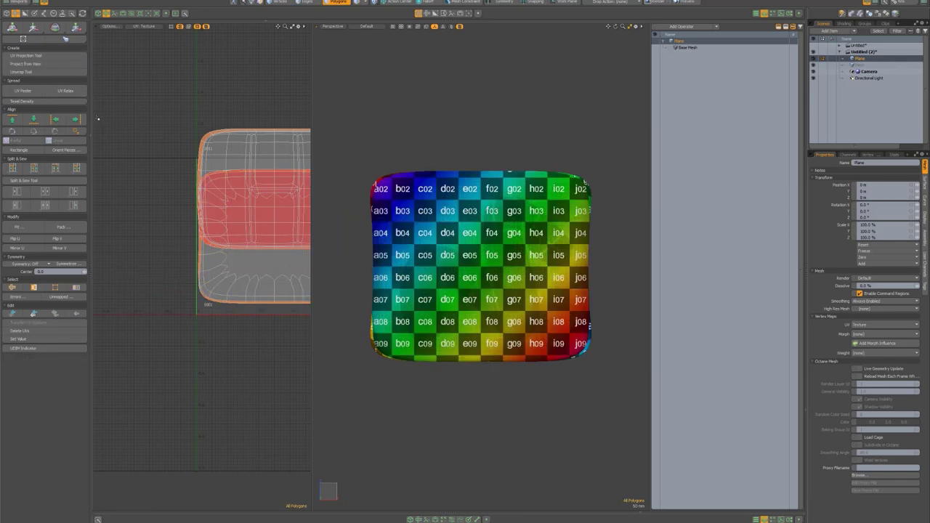
Step: Pack the overlapping top-surface and side-wall UV islands with Pack and Stretch enabled
scroll(261, 119, "down", 4)
left_click_drag(260, 117, 229, 118, "alt")
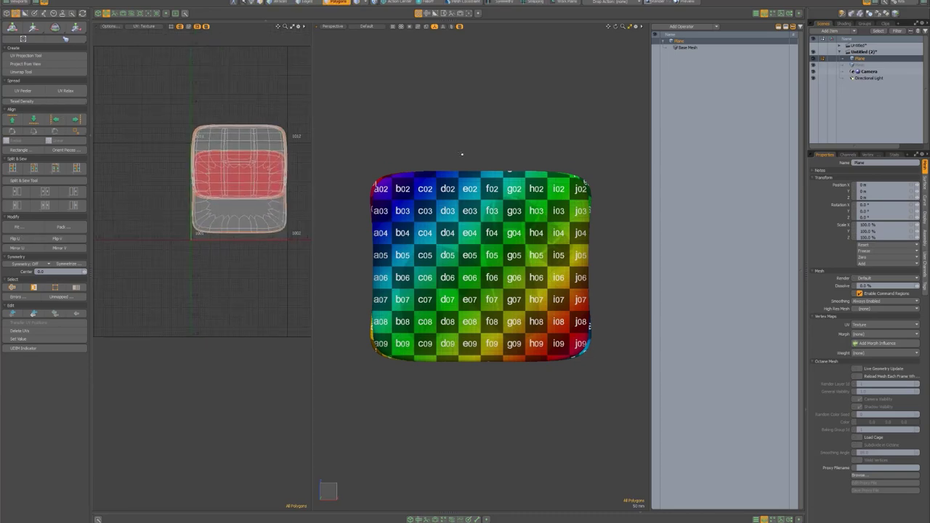
left_click(61, 226)
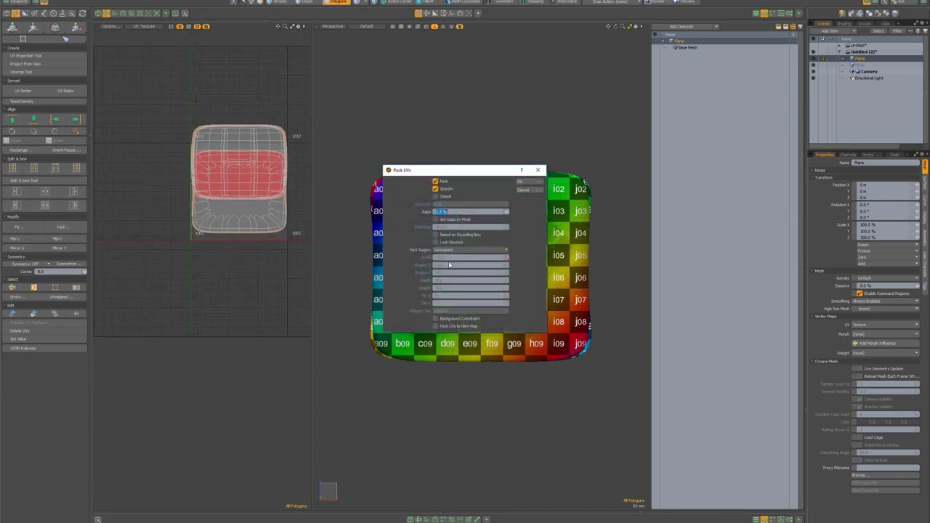
left_click(529, 181)
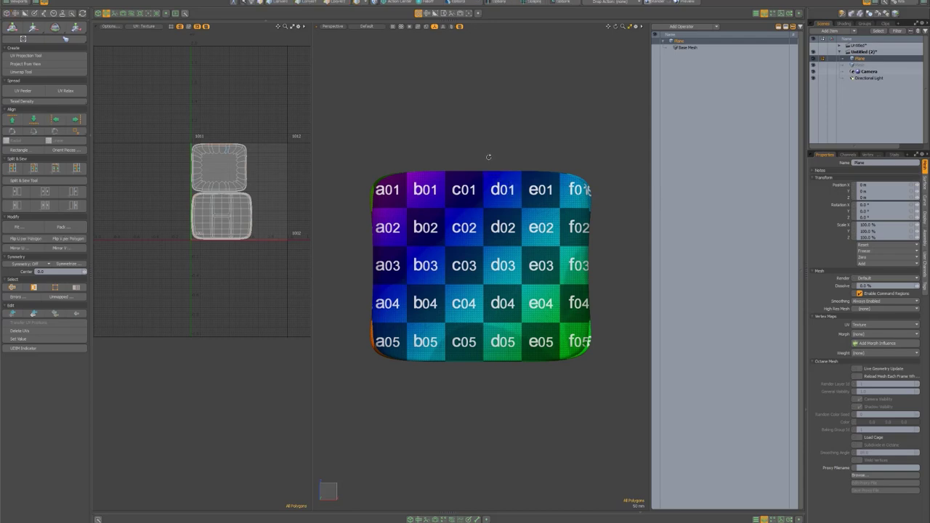
Step: Inspect the checker on the packed panel from several angles, including the underside and the curved top surface
key("ctrl+space")
left_click(518, 149)
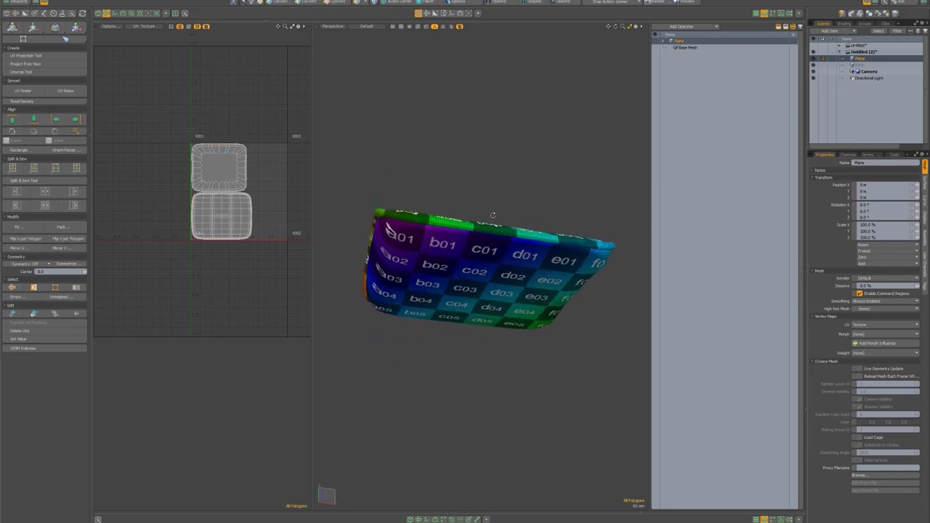
scroll(436, 254, "up", 3)
left_click_drag(377, 218, 483, 222, "alt")
key("ctrl+space")
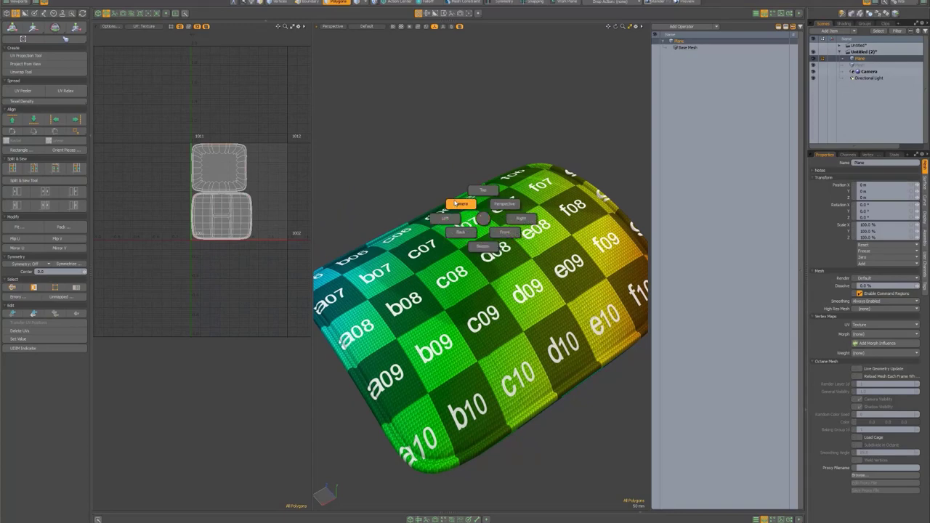
left_click(483, 190)
key("ctrl+space")
left_click(508, 176)
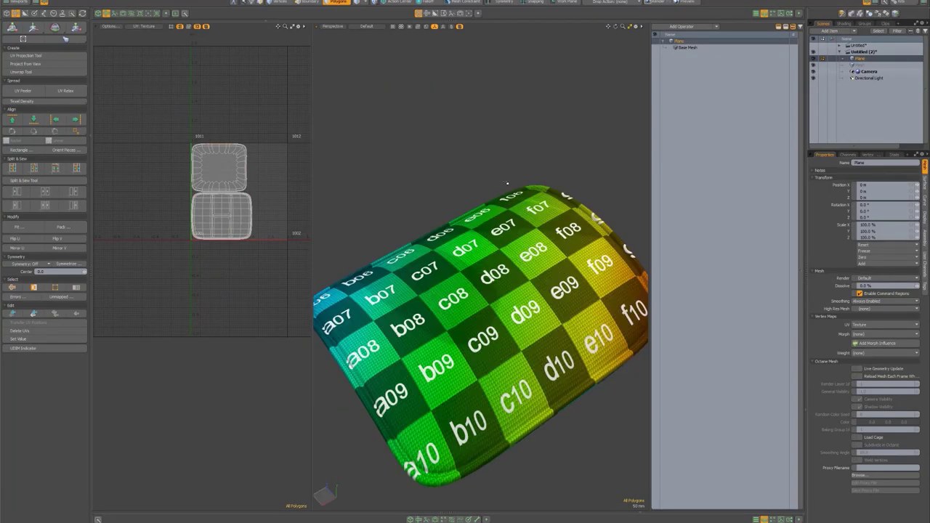
key("ctrl+space")
left_click(545, 191)
key("ctrl+space")
left_click(570, 179)
Step: From the right view, select two side-wall polygons to locate them in the UV layout, clear the selection and examine the panel in perspective
key("ctrl+space")
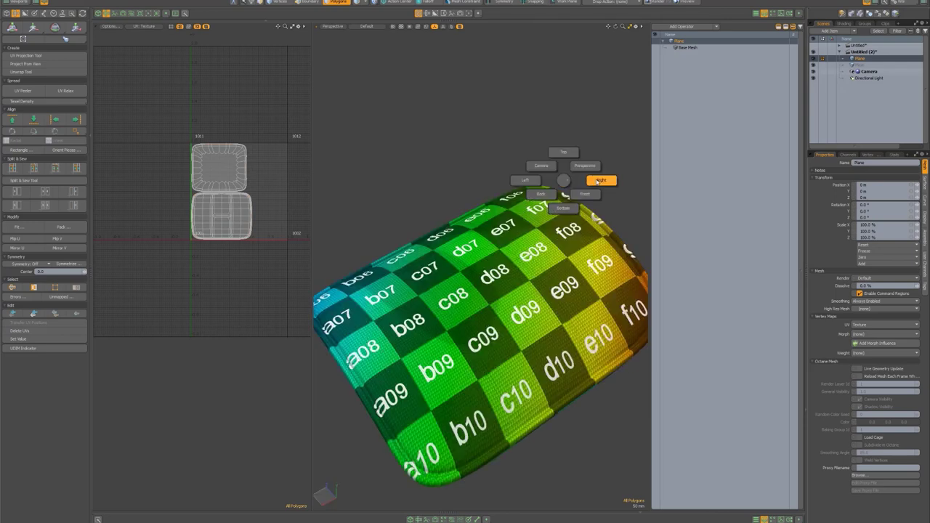
left_click(600, 180)
left_click(479, 327)
left_click(490, 323, "shift")
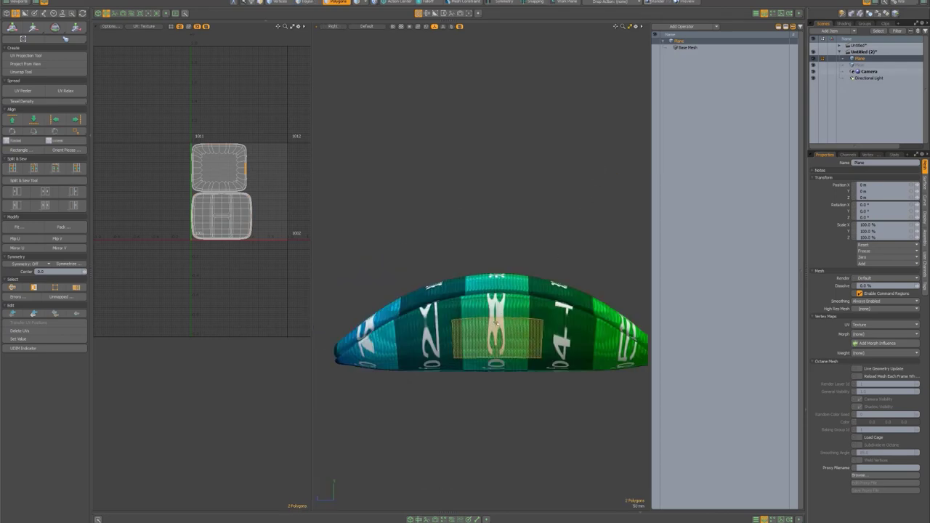
scroll(245, 167, "up", 5)
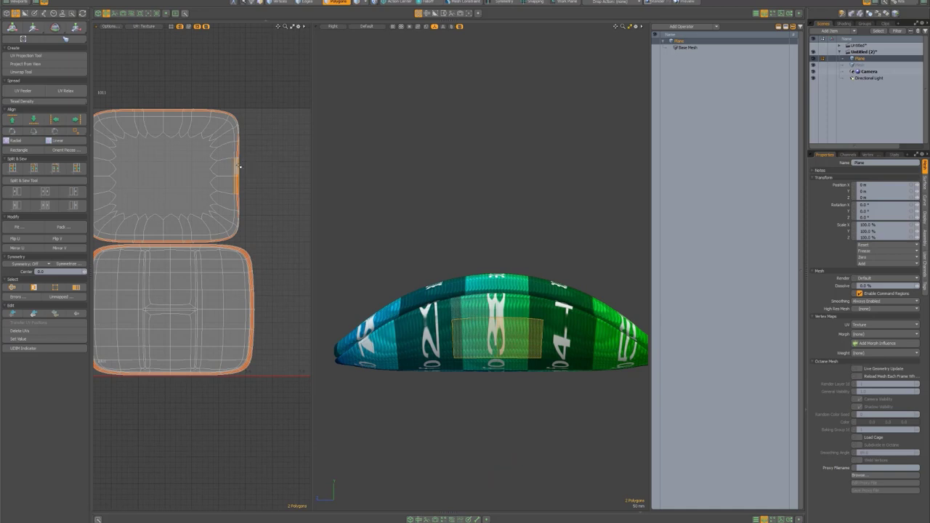
left_click(473, 204)
key("ctrl+space")
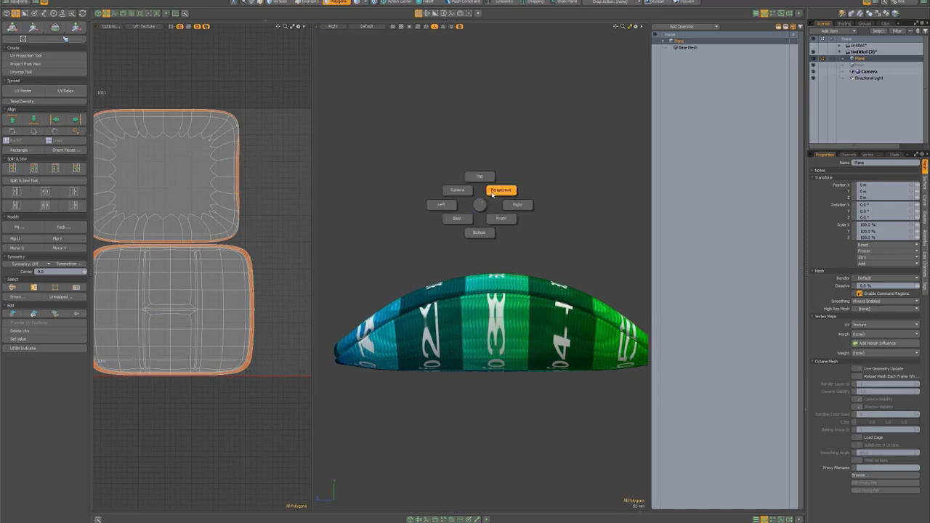
left_click(494, 193)
left_click_drag(500, 190, 506, 153, "alt")
left_click_drag(465, 265, 481, 211, "alt+shift")
left_click_drag(501, 244, 469, 219, "alt+shift")
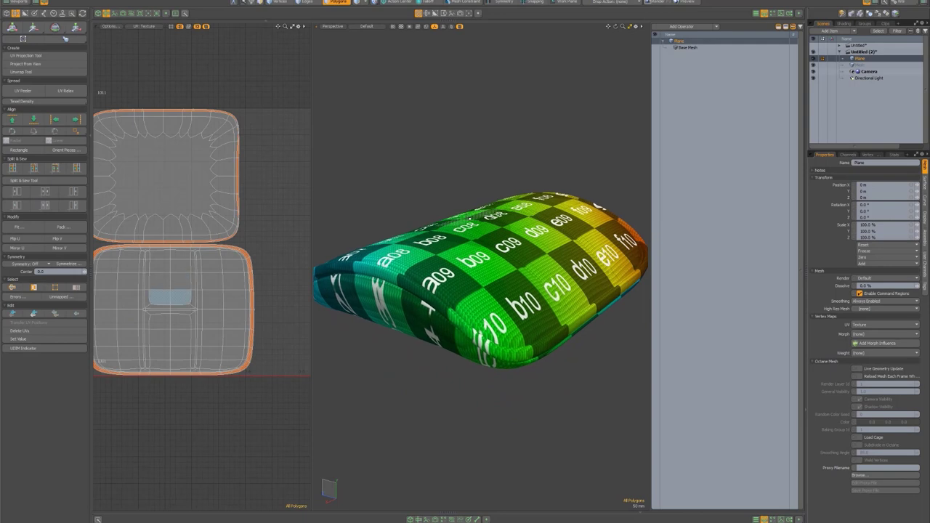
Step: Run UV Relax in Conformal mode on both islands, comparing 0 iterations with a higher count on the checkered model
left_click(65, 90)
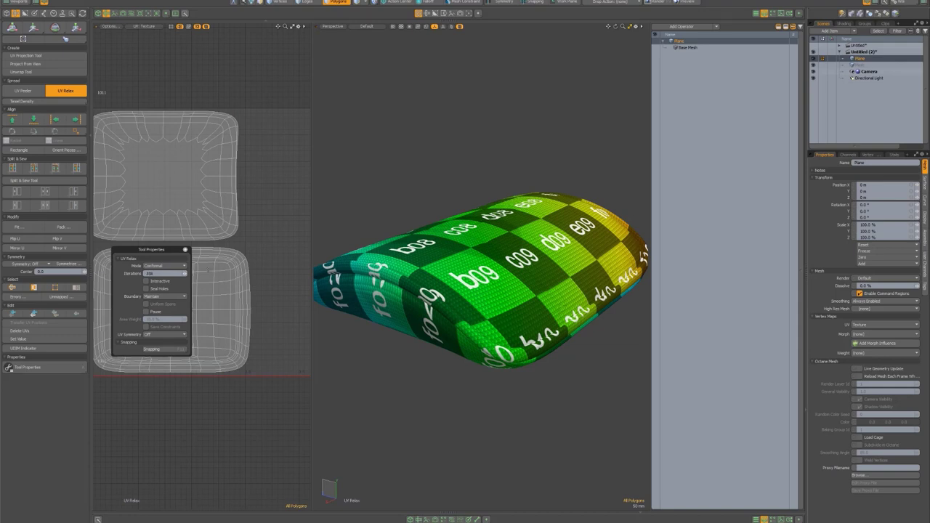
type("0")
key("Return")
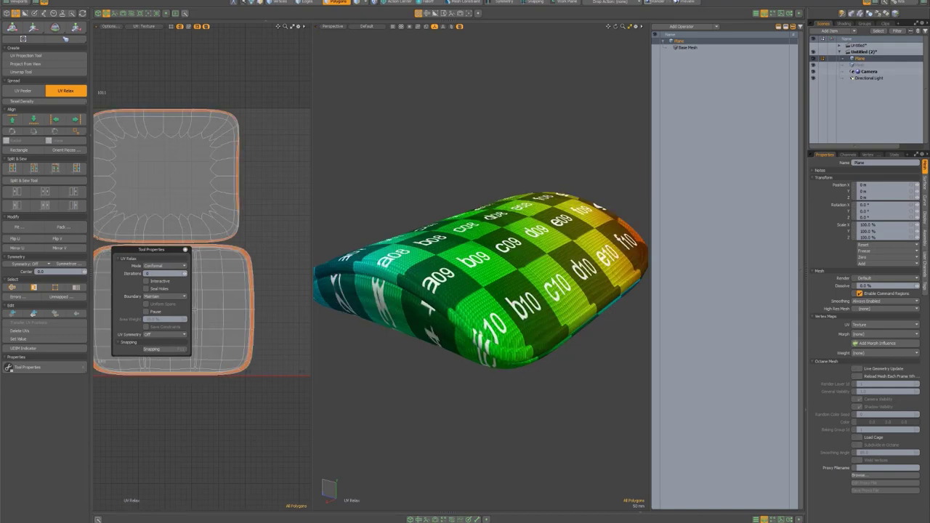
left_click_drag(185, 274, 196, 274)
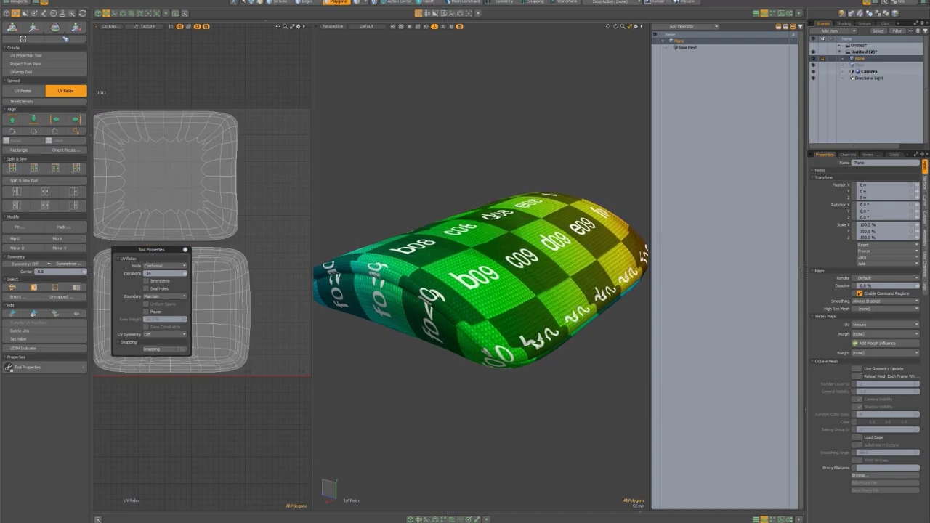
left_click_drag(436, 225, 325, 270, "alt")
left_click_drag(451, 182, 597, 102, "alt")
left_click_drag(490, 162, 501, 178, "alt")
key("space")
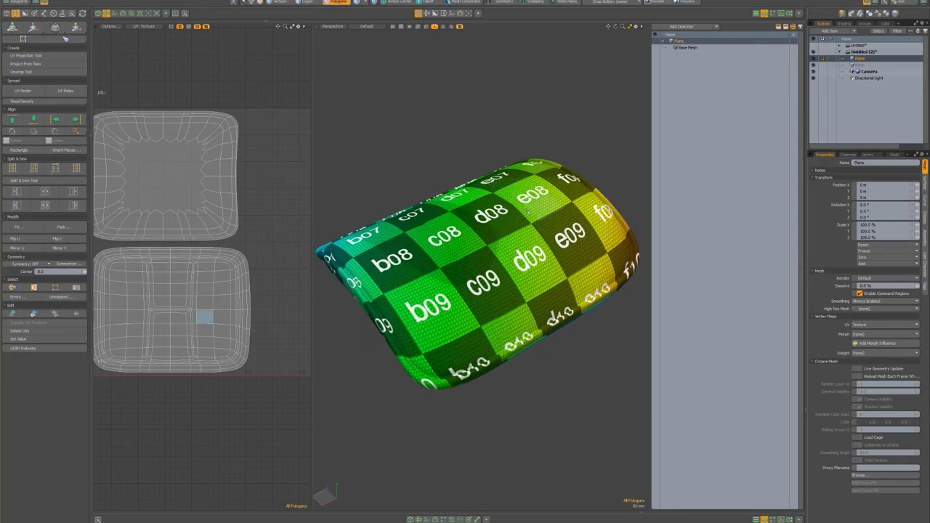
Step: Pack the two relaxed UV islands, and review the Pack UVs options without applying them again
double_click(492, 215)
left_click(492, 135)
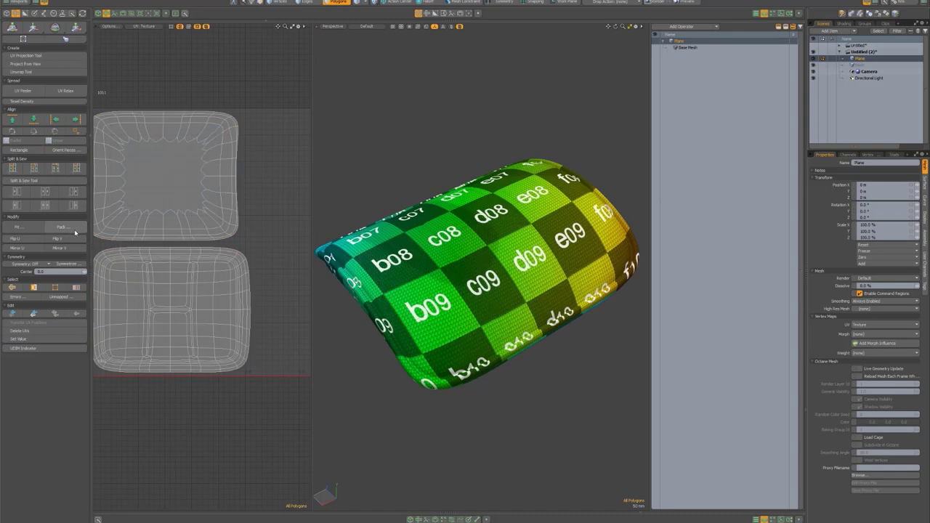
left_click(72, 231)
key("Return")
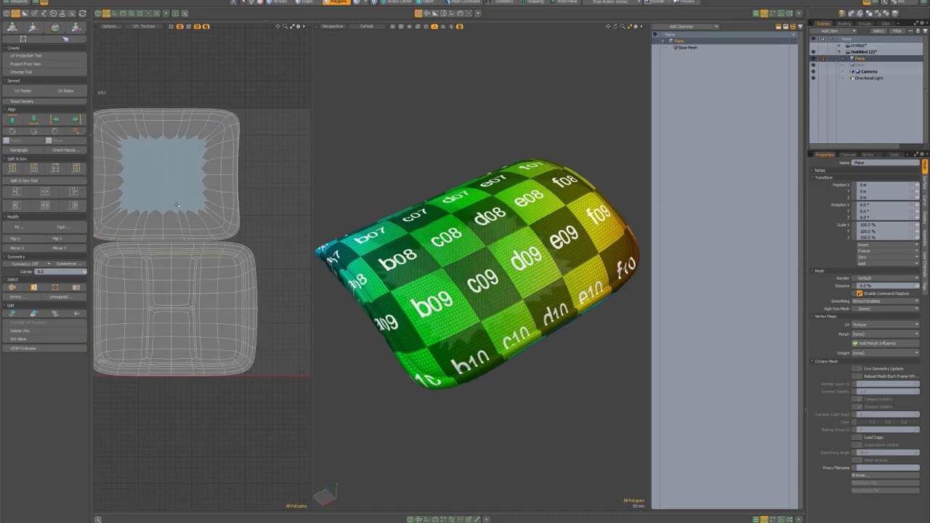
scroll(161, 245, "down", 1)
left_click_drag(164, 246, 190, 229, "alt+shift")
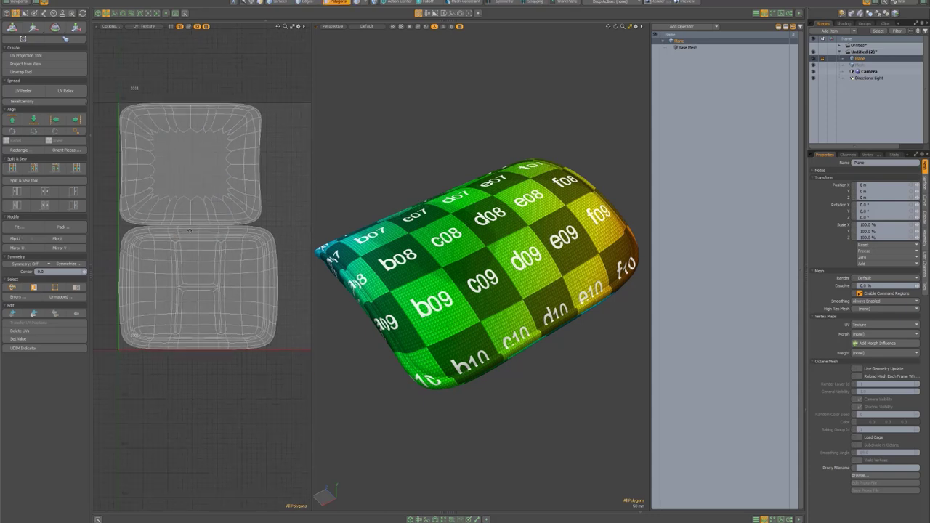
left_click(58, 225)
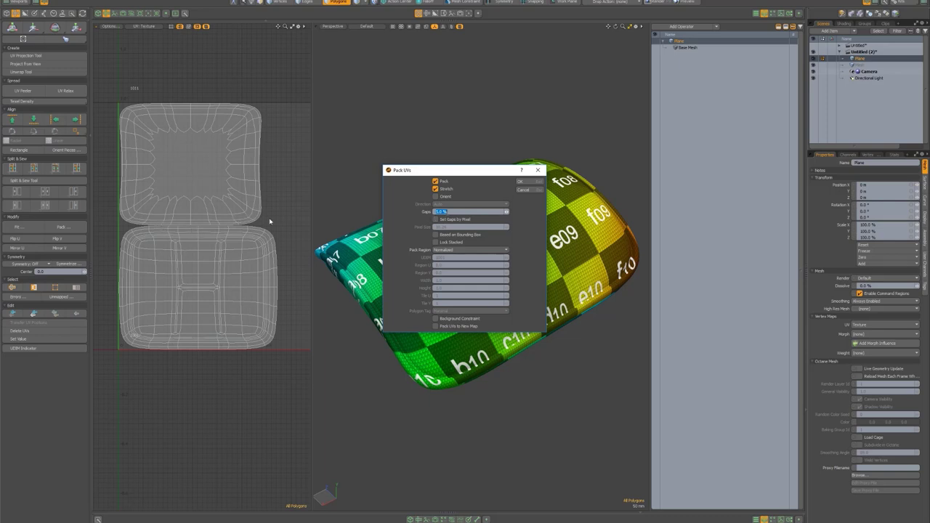
left_click(539, 191)
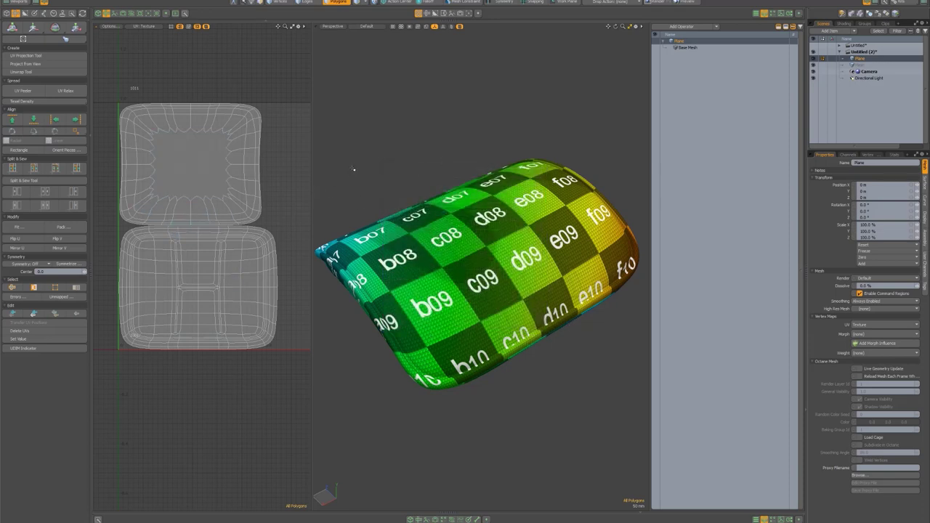
Step: Select all polygons of the panel, assign them the Leather material and clear the selection
mouse_move(453, 182)
left_mouse_down("alt")
mouse_move(474, 178)
mouse_move(464, 189)
left_mouse_up("alt")
scroll(469, 181, "down", 1)
key("3")
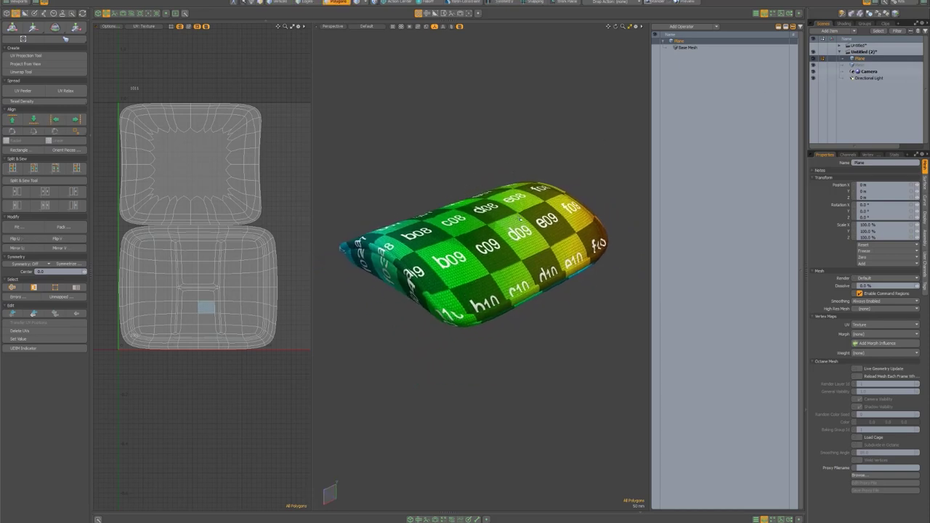
double_click(520, 217)
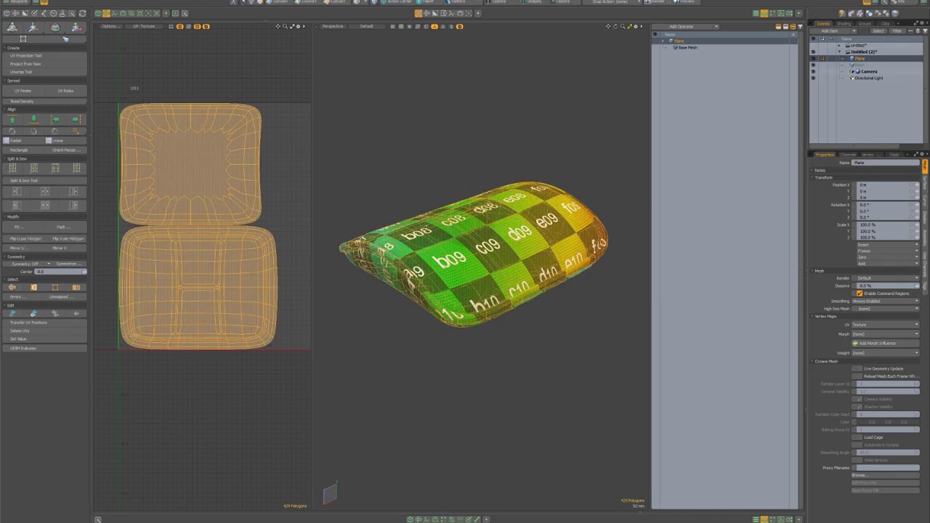
left_click_drag(519, 217, 437, 202, "alt")
key("m")
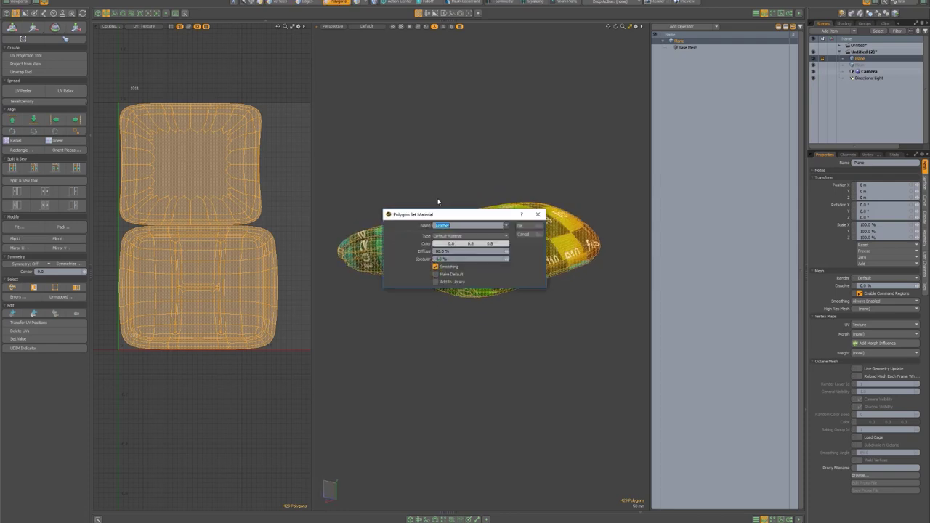
key("Right")
key("Return")
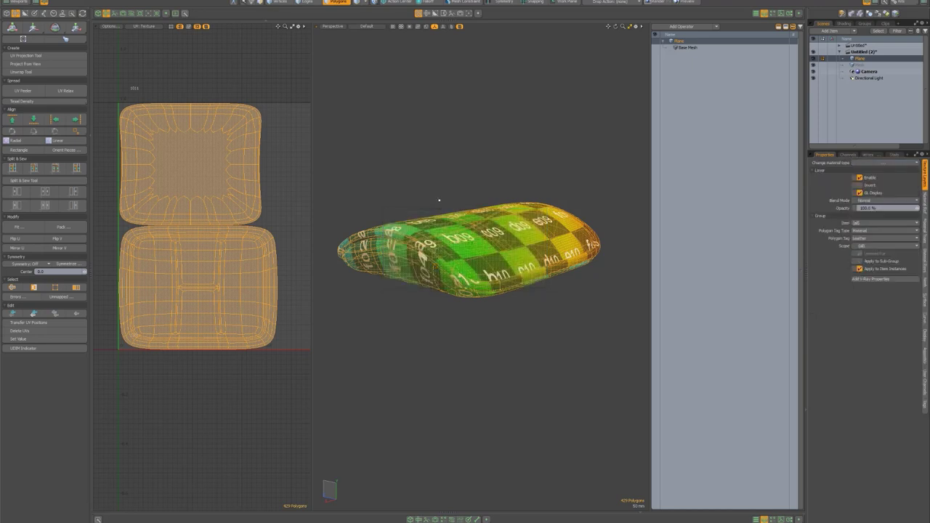
left_click(504, 122)
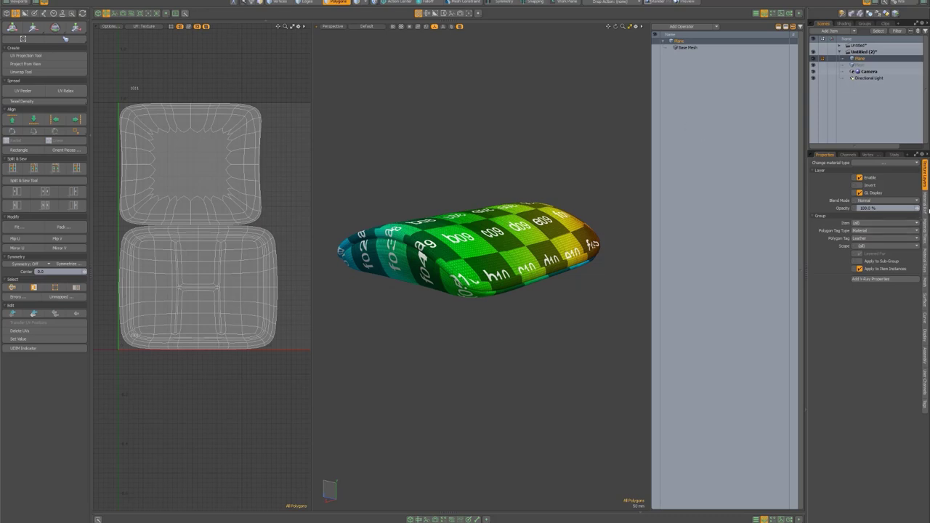
Step: Show the Leather material's surface settings and turn off the checker texture overlay in the perspective view
left_click(925, 207)
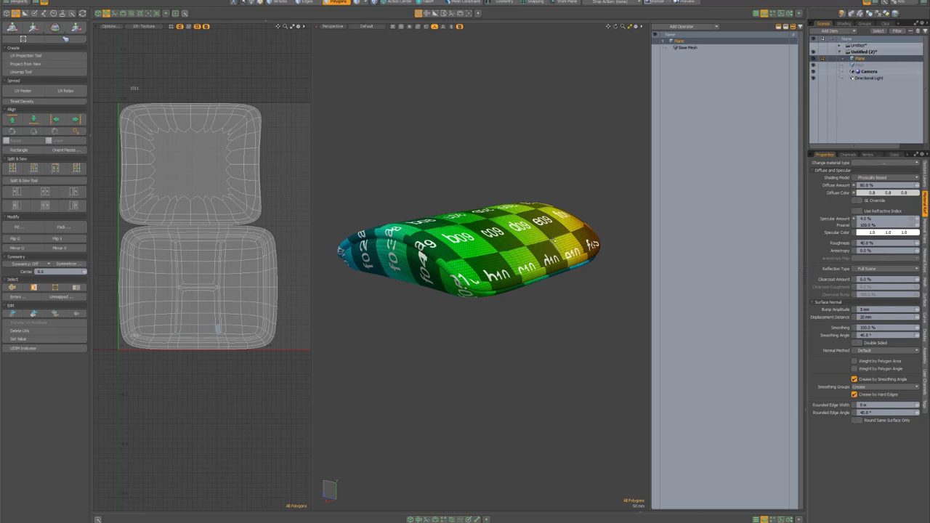
left_click(384, 28)
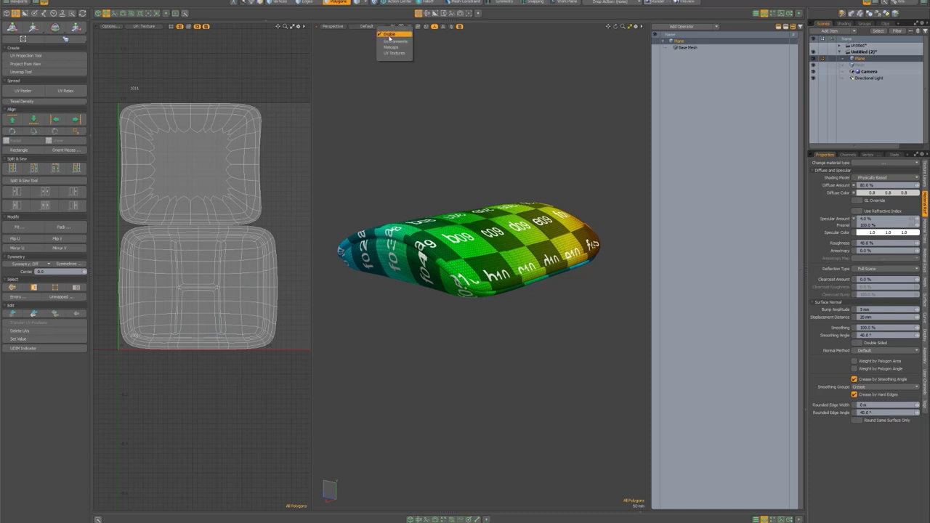
left_click(388, 34)
left_click_drag(426, 88, 438, 73, "alt")
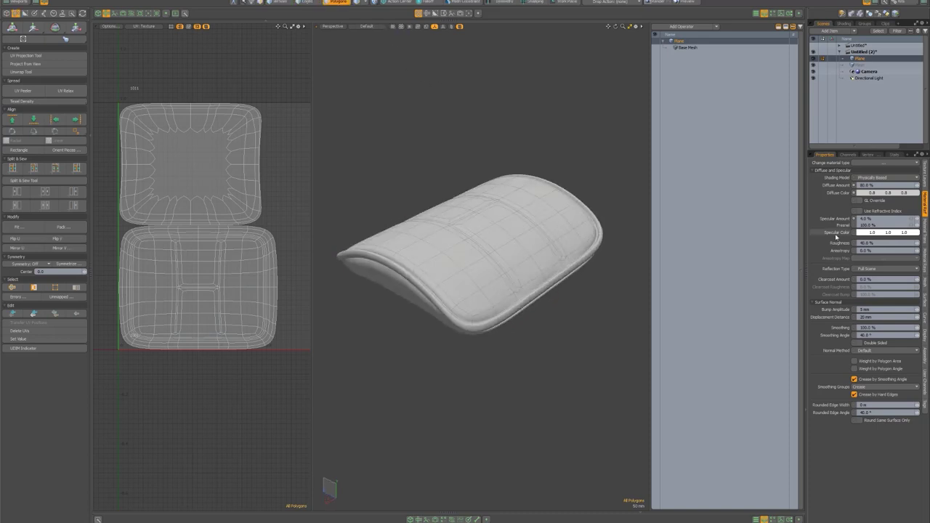
Step: Darken the Leather material's diffuse colour to a near-black grey of 0.13, 0.13, 0.13
left_click(889, 193)
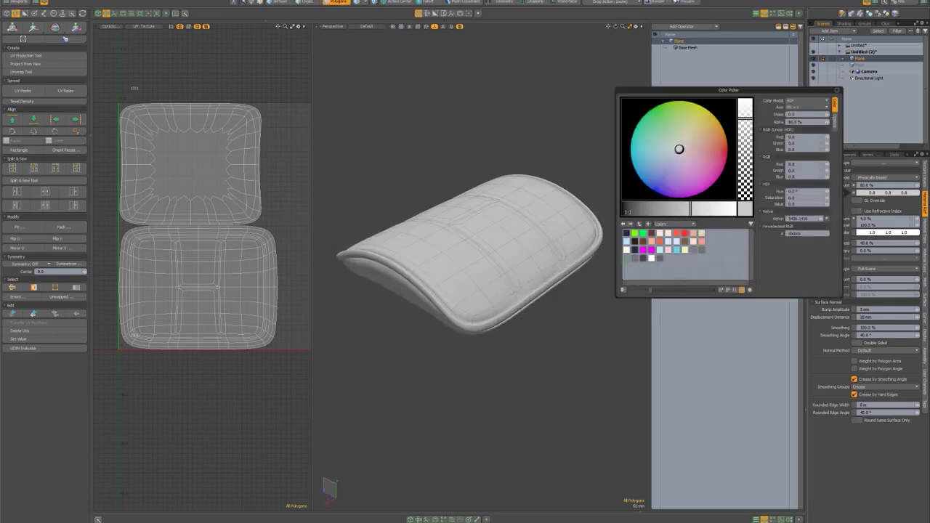
left_click(624, 209)
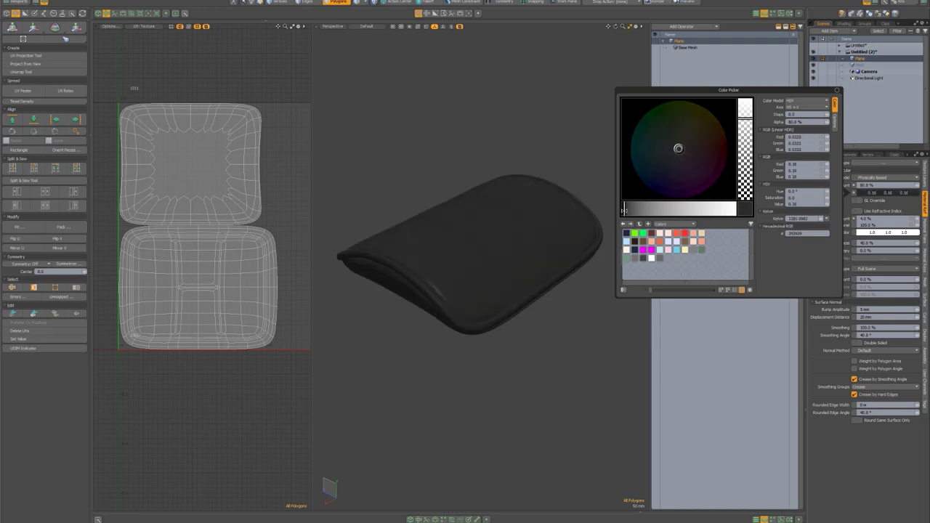
left_click_drag(624, 209, 622, 210)
left_click(579, 155)
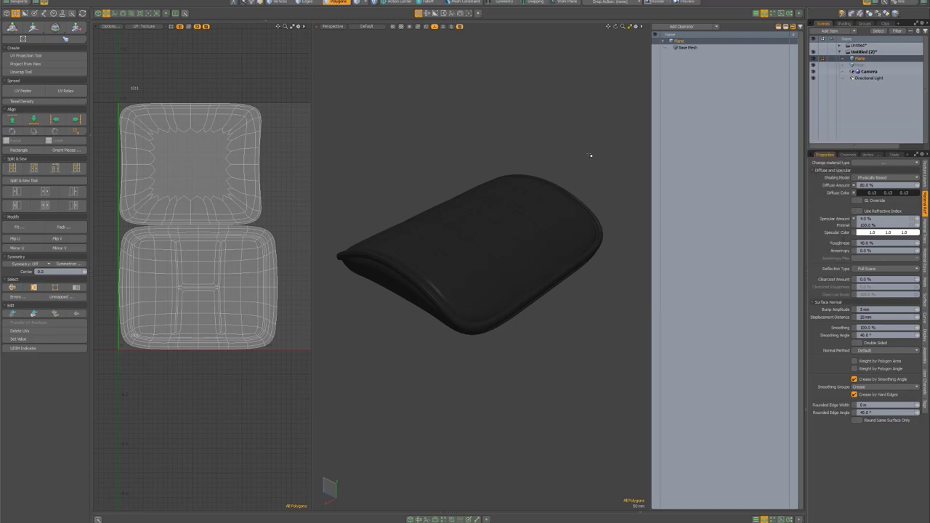
Step: Set the Leather material's specular colour to a grey of about 0.69 in all channels
left_click_drag(594, 164, 569, 178, "alt")
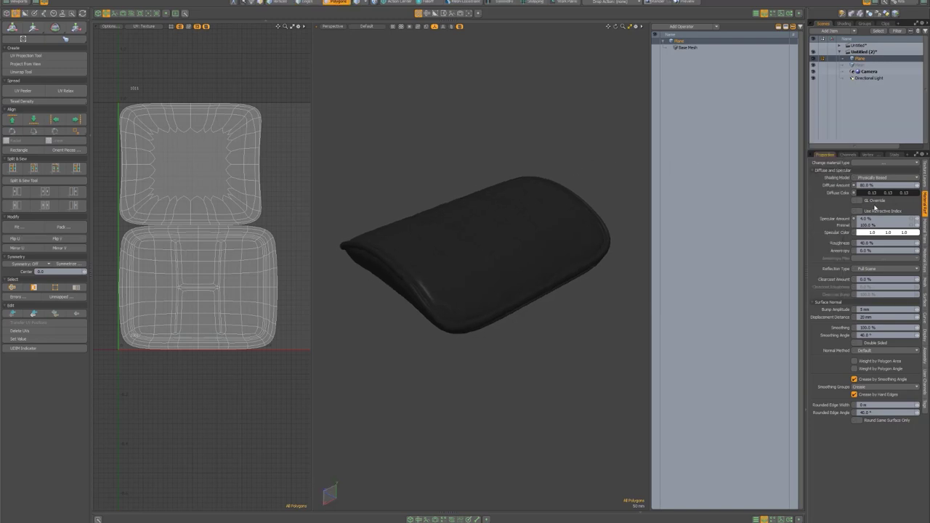
left_click(888, 233)
left_click_drag(663, 254, 670, 247)
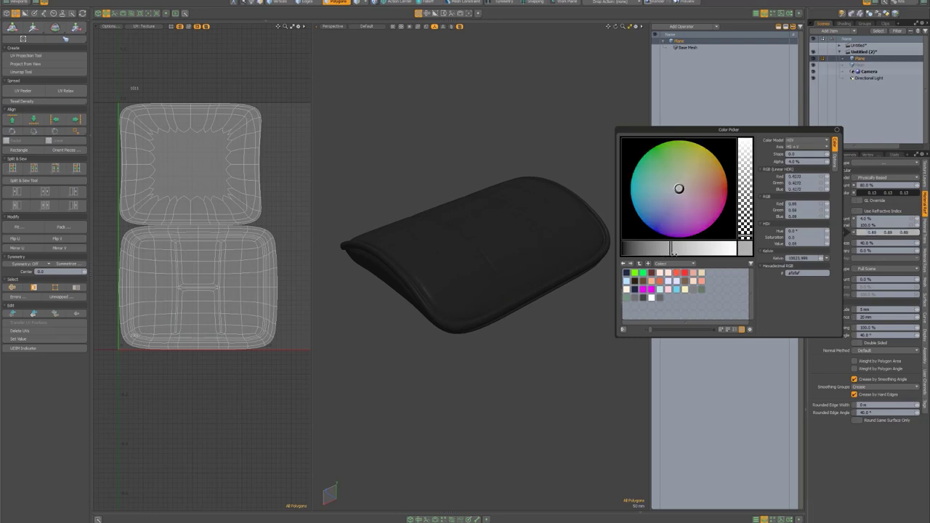
left_click(518, 122)
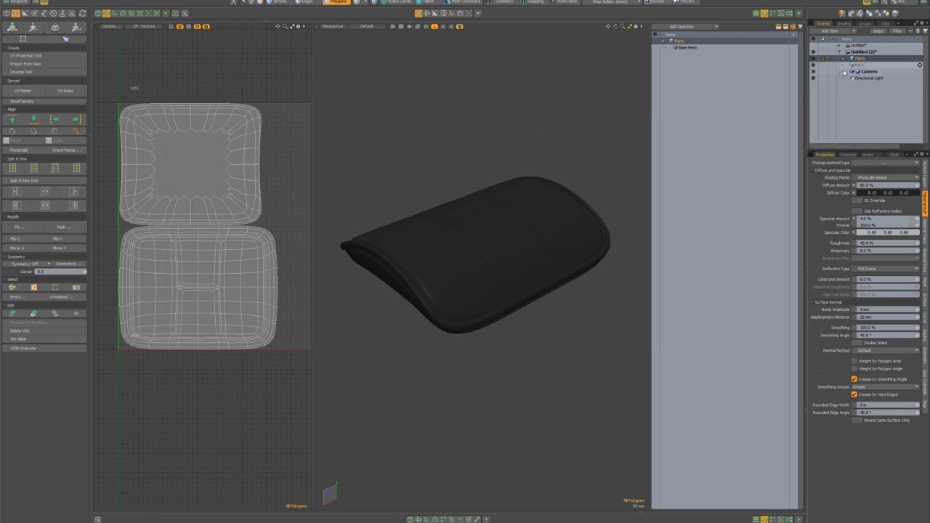
Step: Expand the Leather group in the shader tree and select the material inside it
left_click(843, 23)
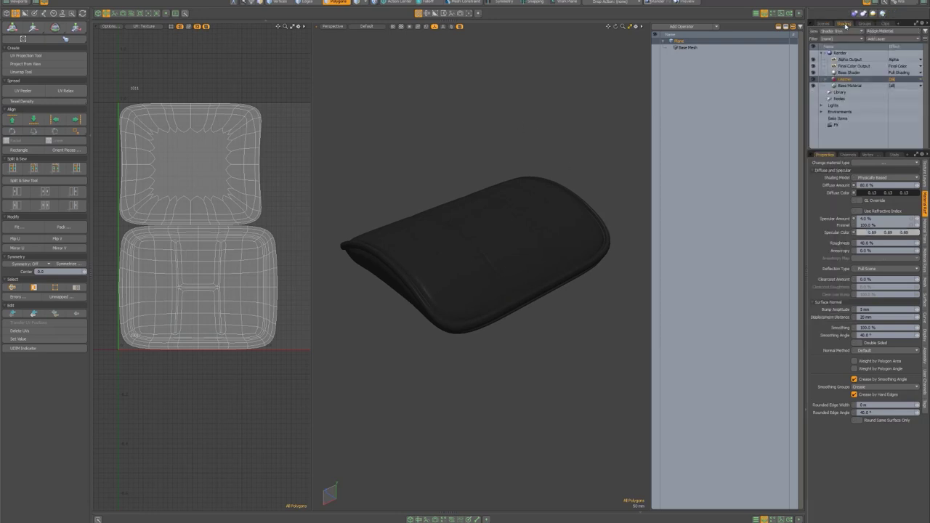
left_click(825, 79)
left_click(850, 85)
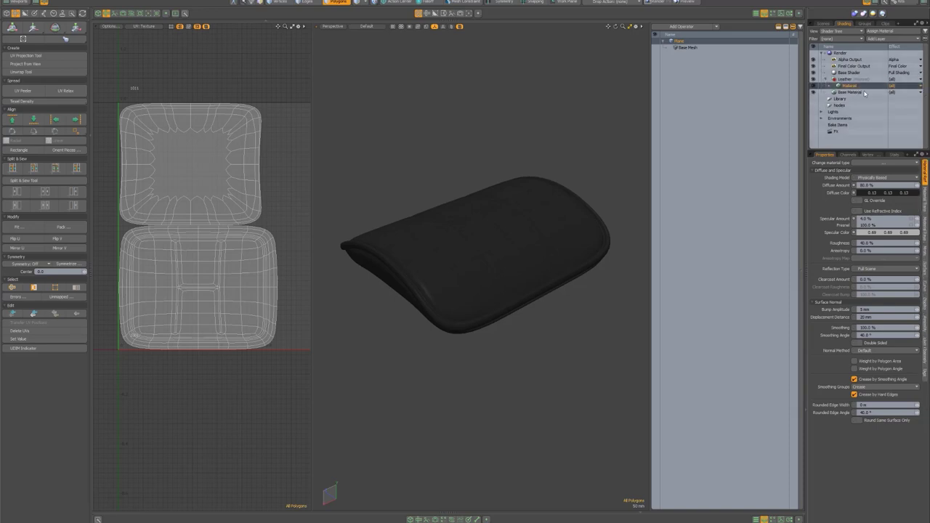
Step: Add an image map layer to the Leather material, loading Leather2k.png from the Seamless textures inside the 3D Images folder
left_click(879, 38)
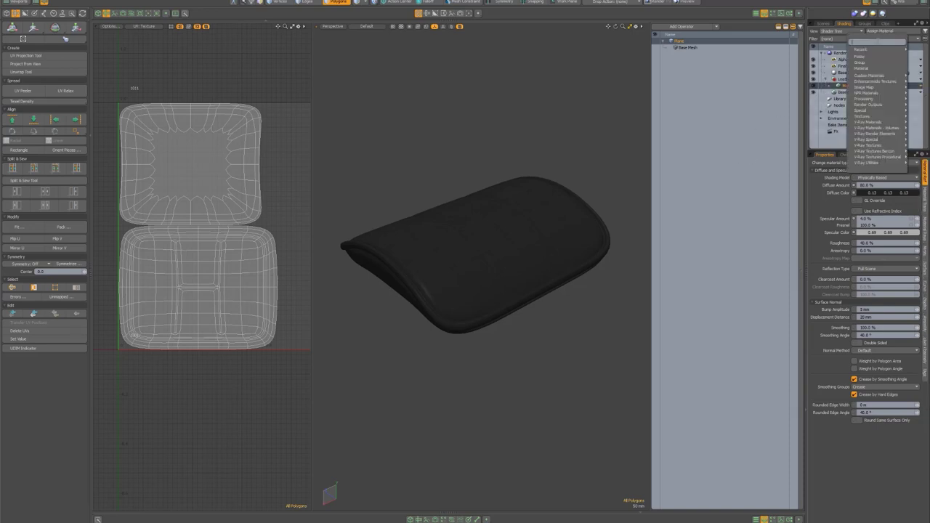
mouse_move(862, 88)
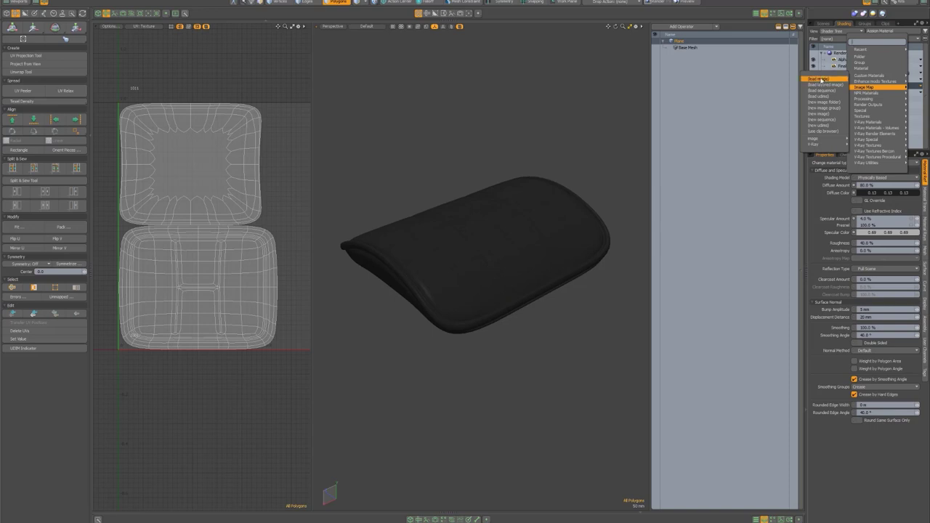
left_click(819, 79)
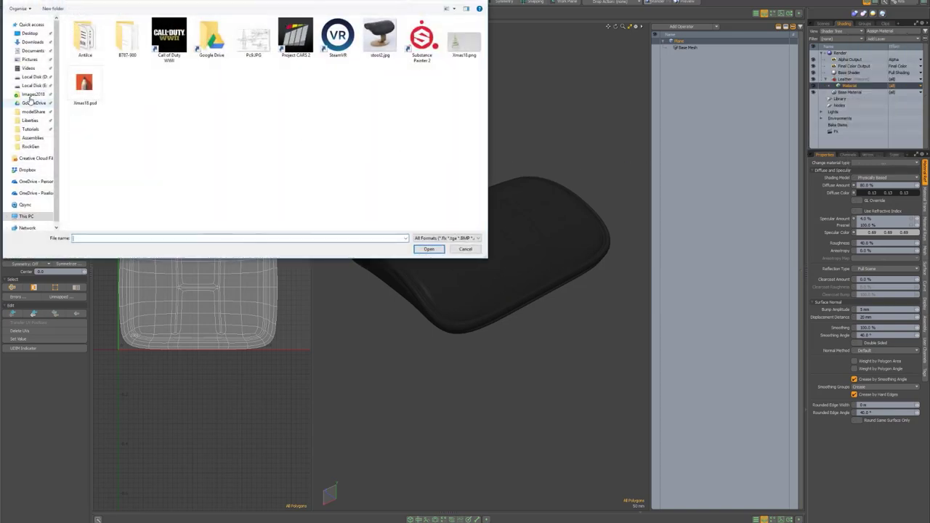
left_click(32, 77)
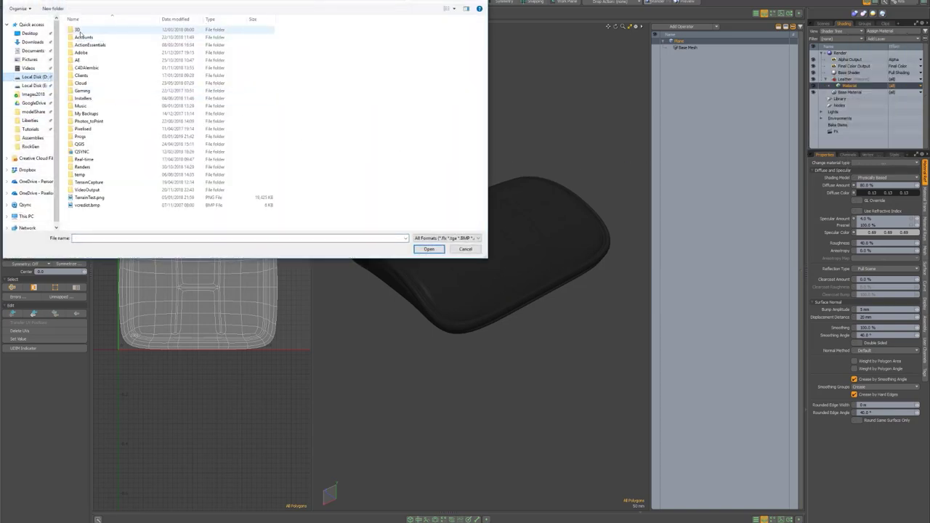
double_click(78, 29)
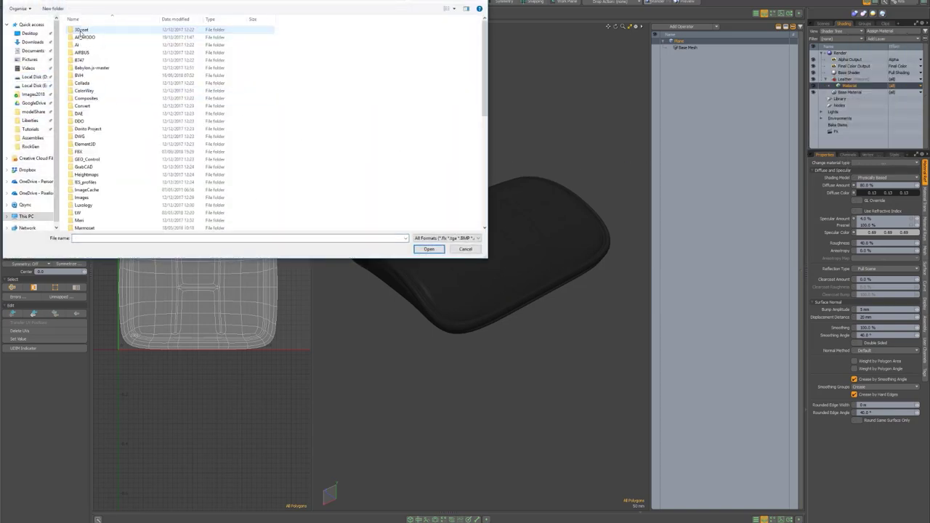
double_click(82, 197)
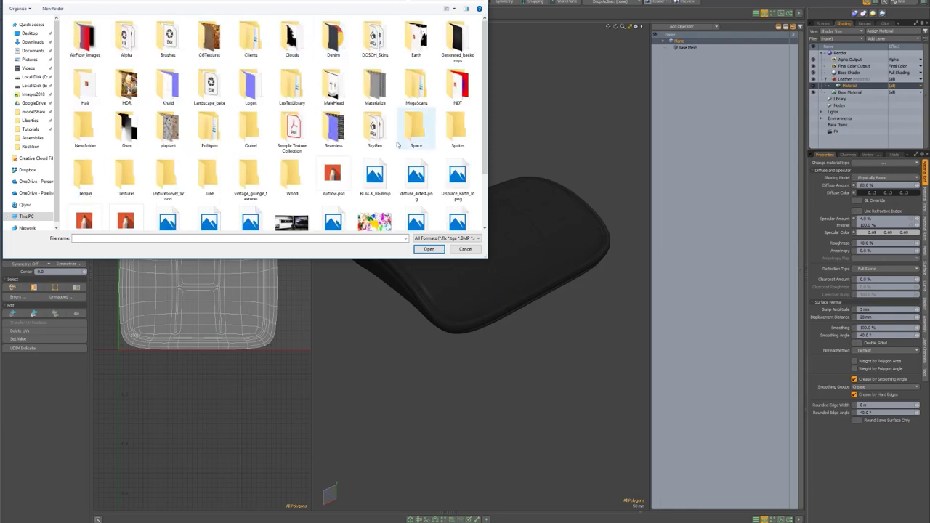
double_click(352, 141)
double_click(166, 42)
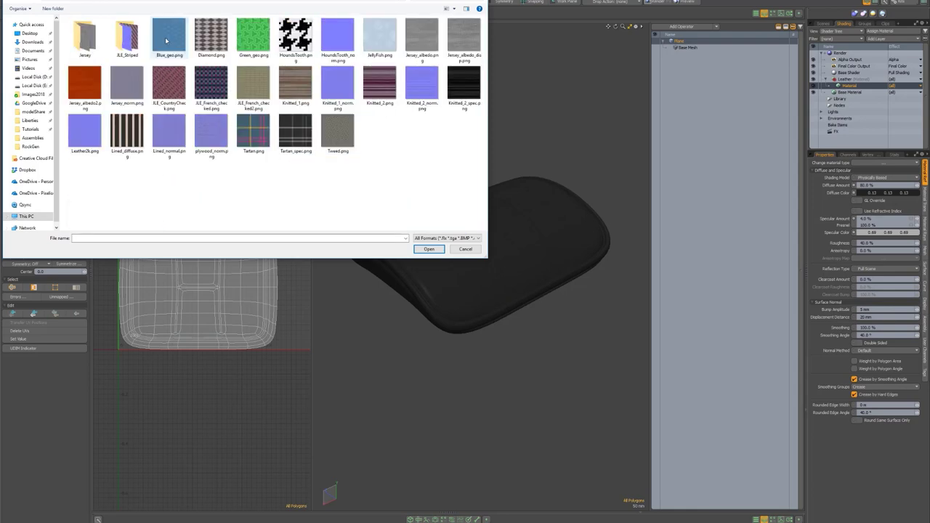
left_click(78, 132)
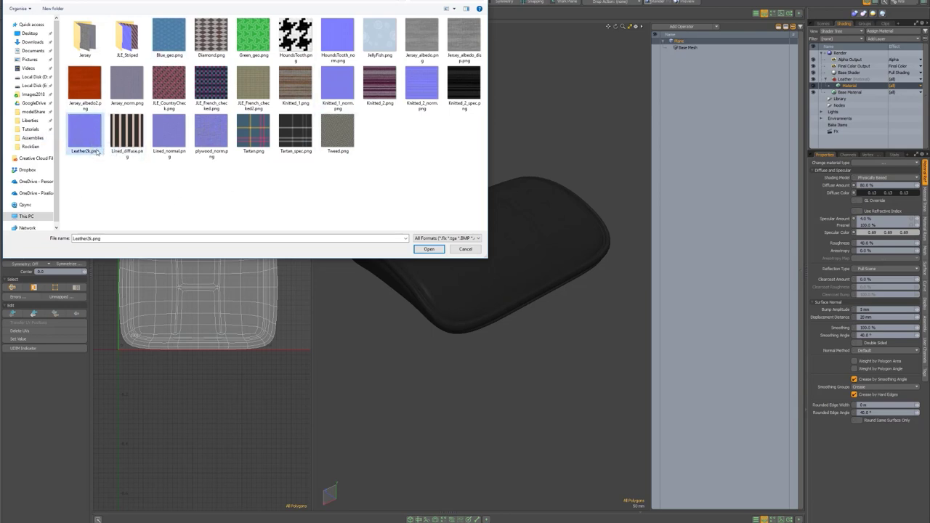
left_click(428, 248)
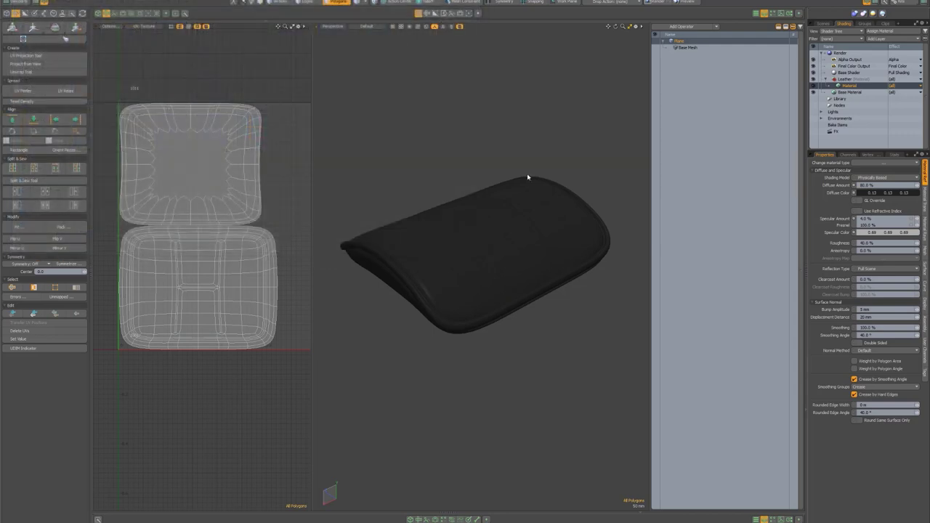
Step: Open the render preview and examine the leather image on the panel
middle_click_drag(518, 127, 430, 205)
key("F8")
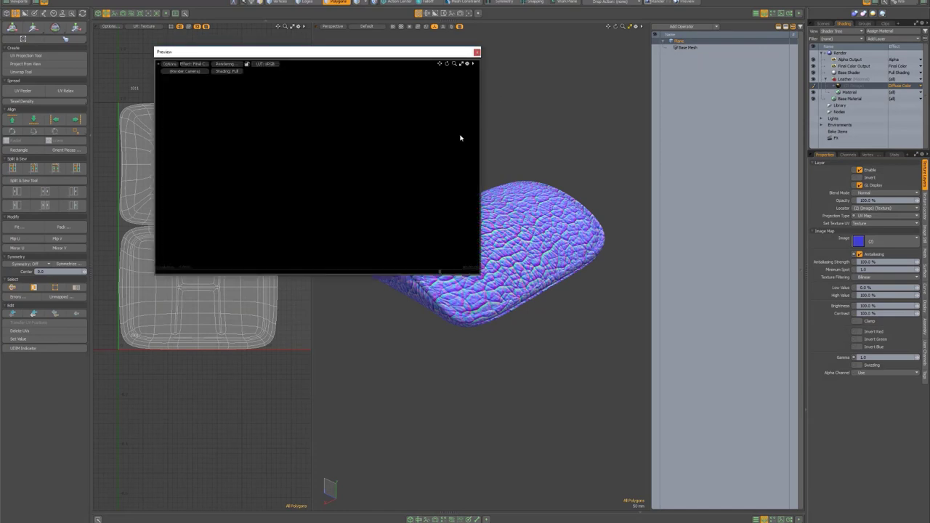
left_click_drag(350, 179, 459, 175, "alt")
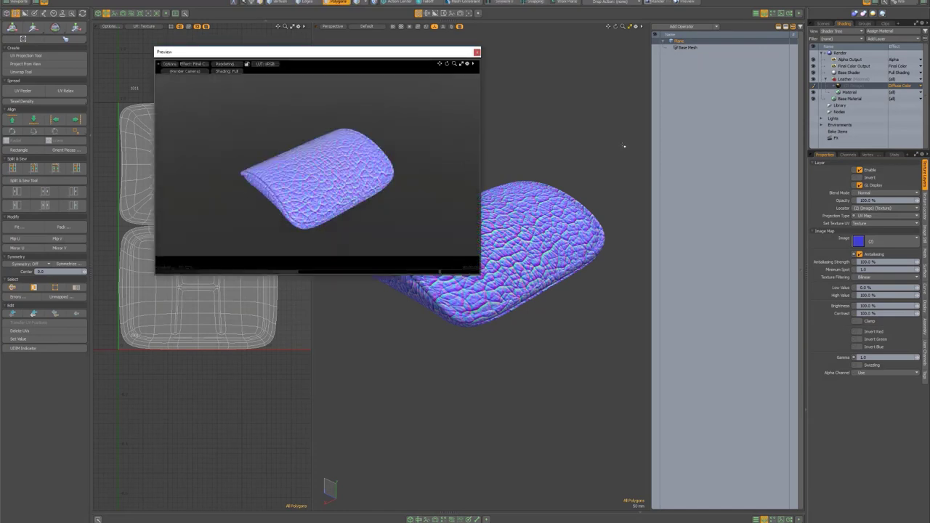
Step: Change the leather image layer's effect to Normal and accept removing the colour correction from the normal map
left_click(900, 85)
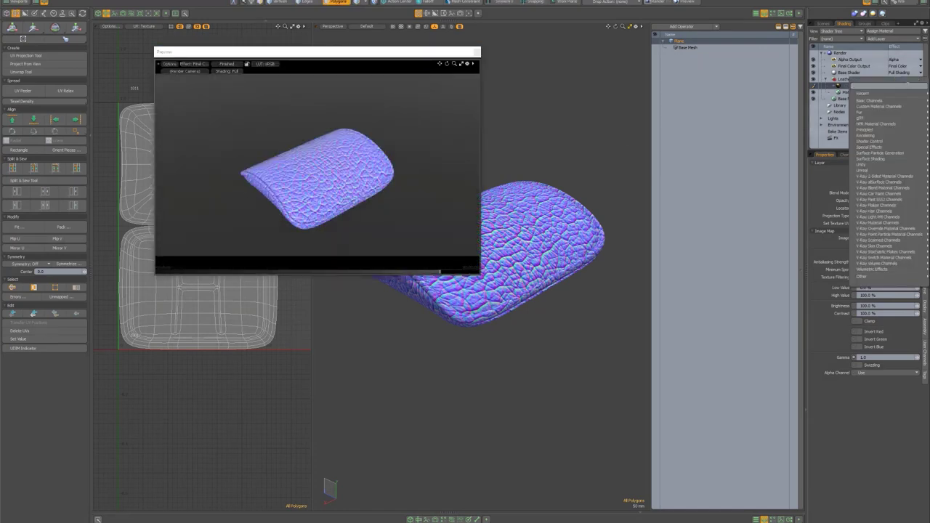
key("Escape")
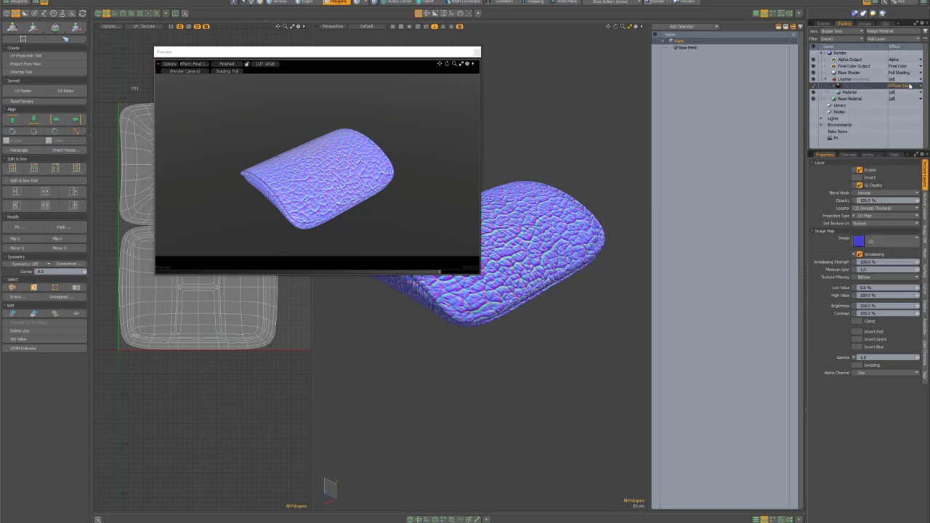
left_click(909, 85)
mouse_move(870, 159)
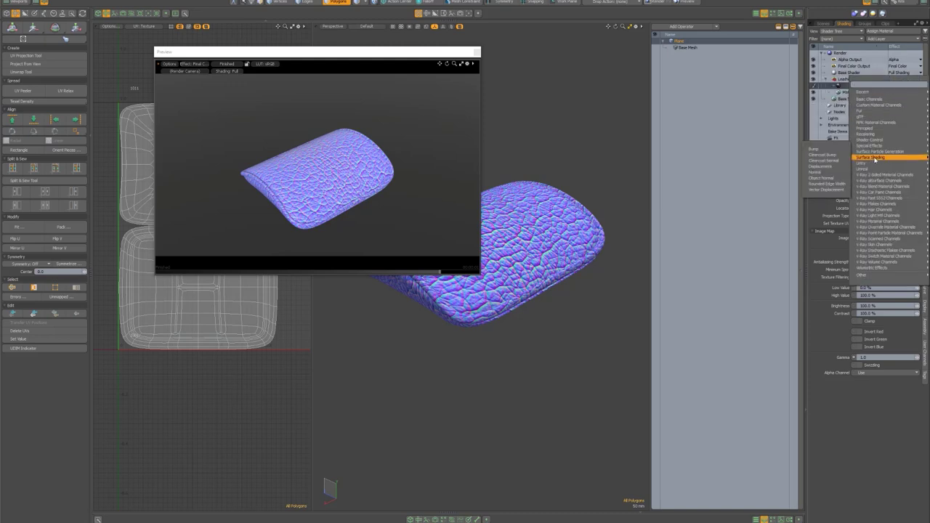
left_click(817, 172)
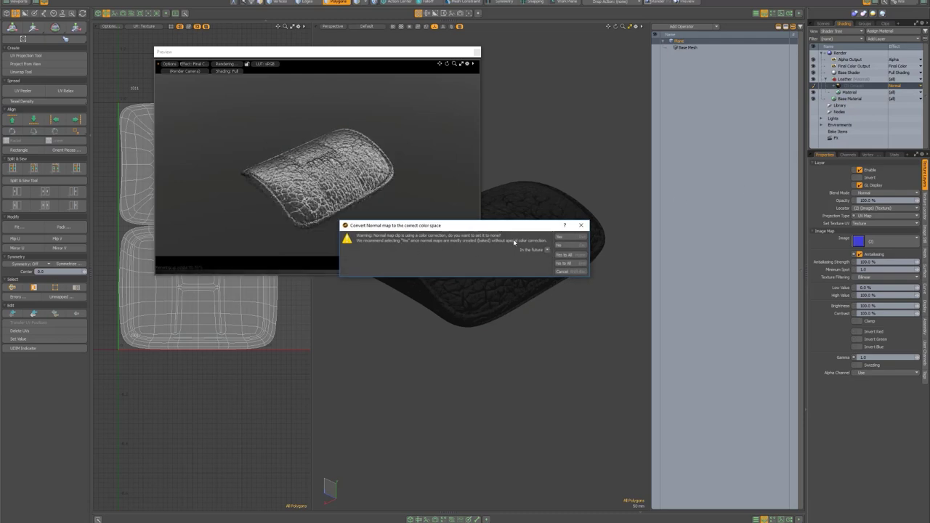
left_click(558, 237)
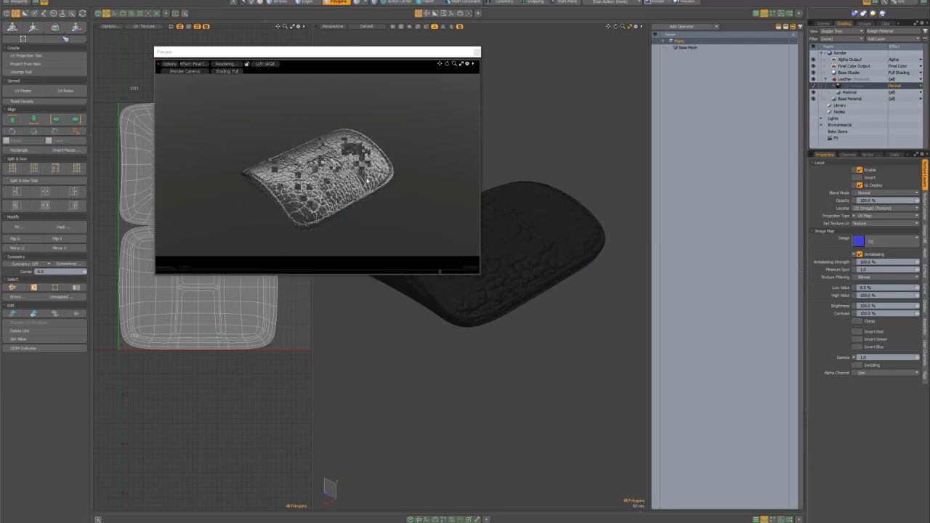
Step: Set both the horizontal and vertical wrap of the leather normal map to 3.0 and inspect the grain in the render preview
left_click(861, 93)
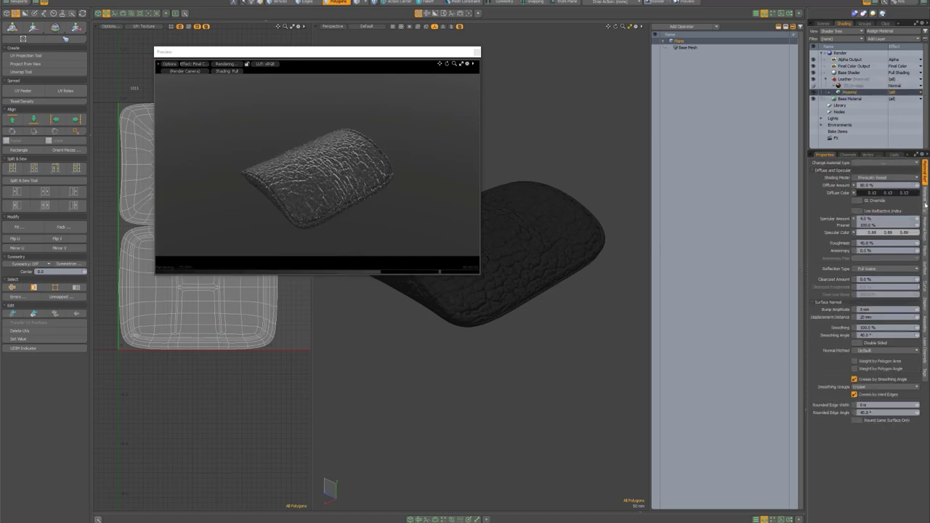
left_click(858, 85)
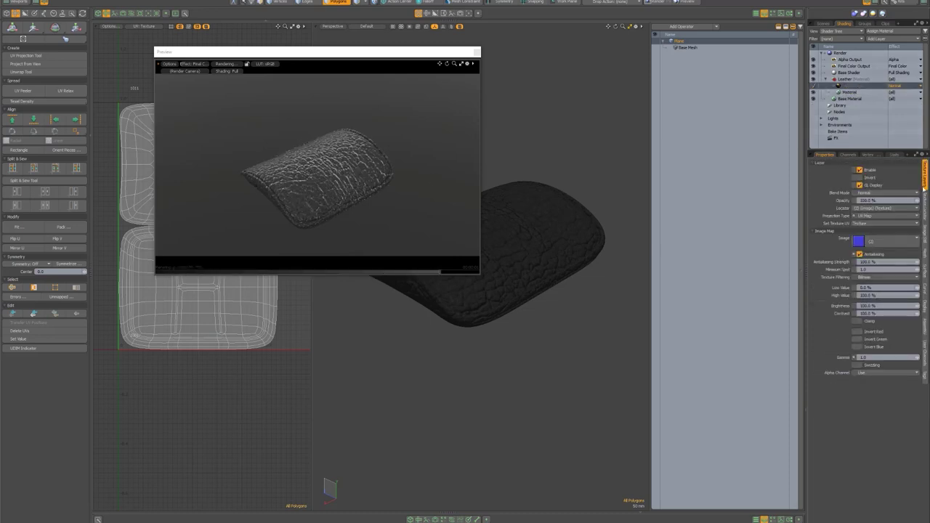
left_click(925, 205)
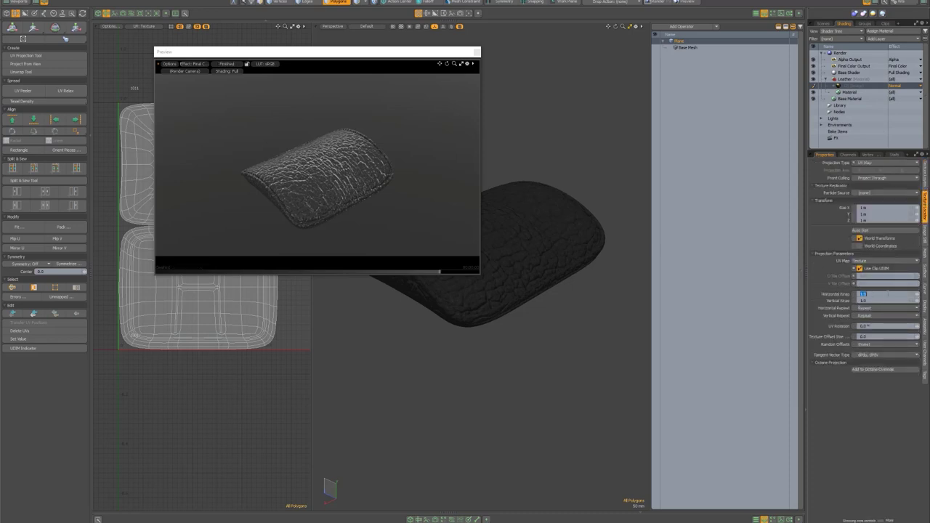
key("ctrl+Return")
left_click_drag(316, 178, 378, 176, "ctrl+alt")
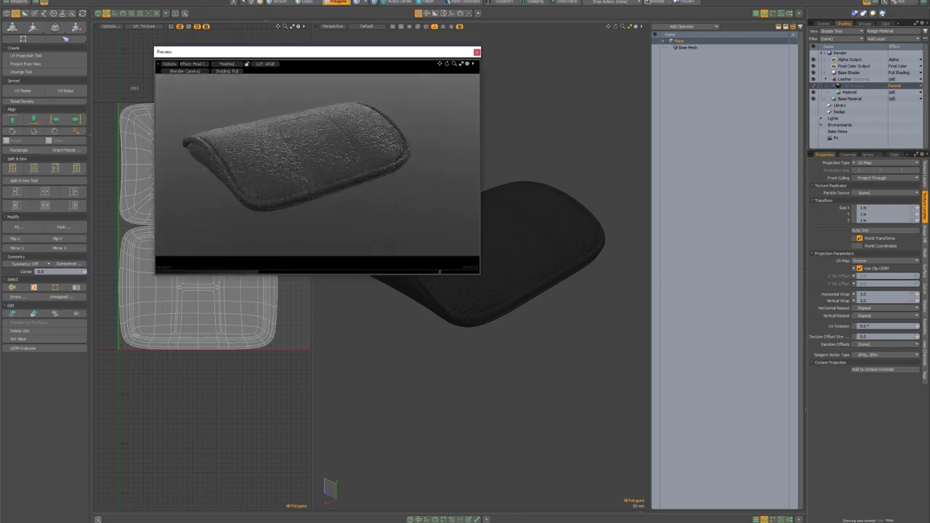
left_click_drag(321, 154, 337, 159, "alt+shift")
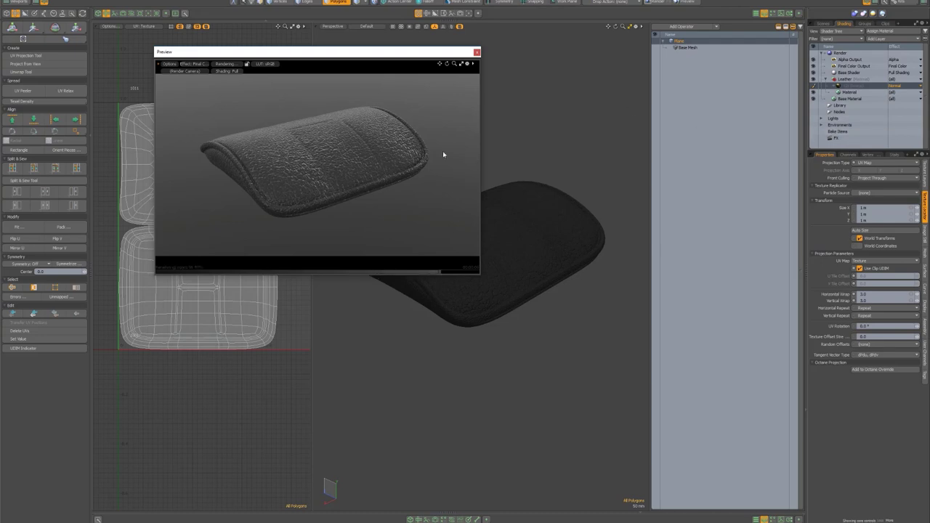
Step: Load the Studio Room 01 preset from the Studio environments to light the leather panel
key("F6")
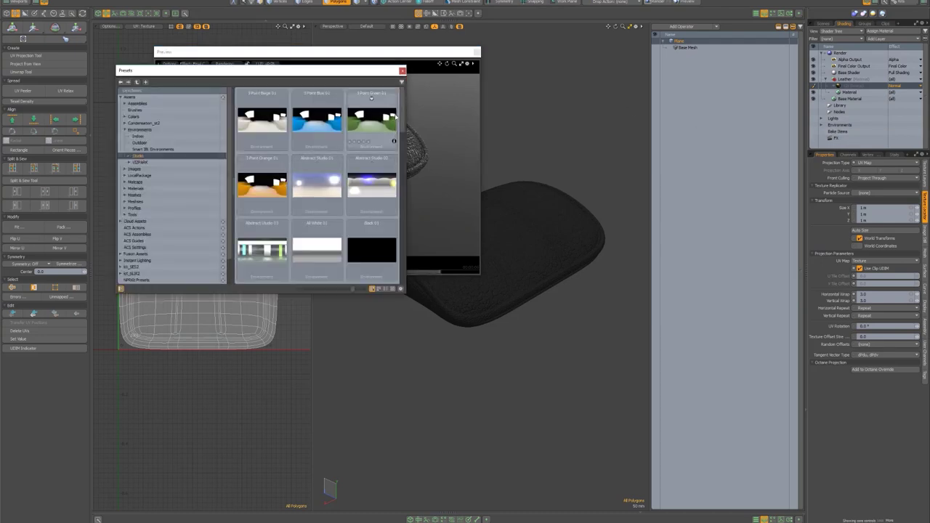
left_click_drag(401, 109, 404, 248)
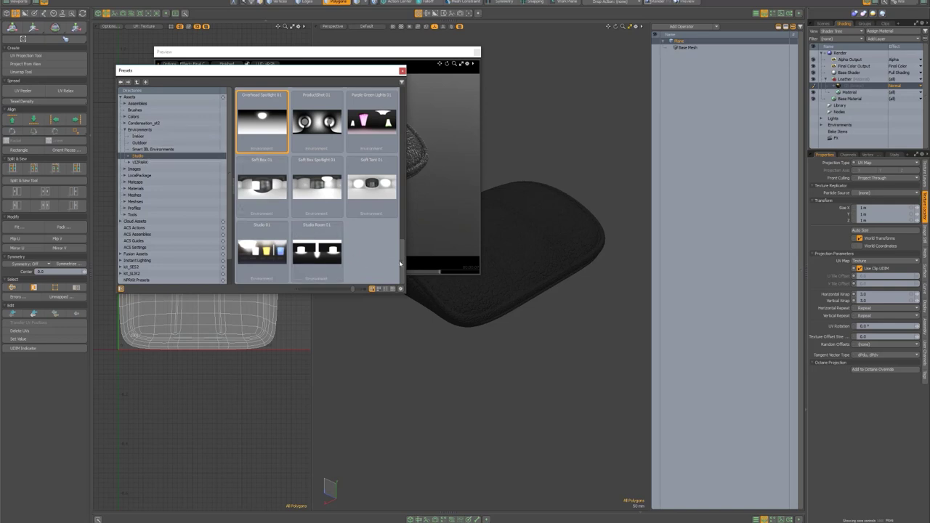
mouse_move(317, 254)
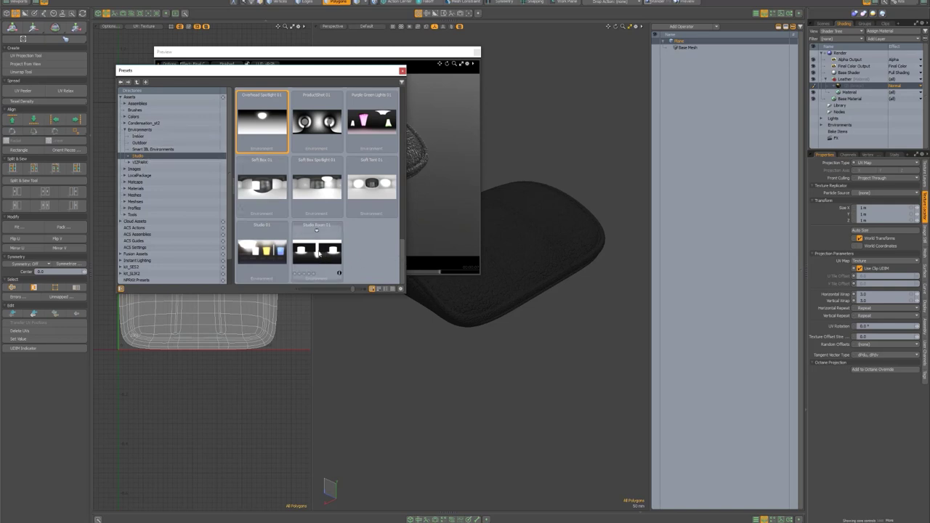
double_click(317, 253)
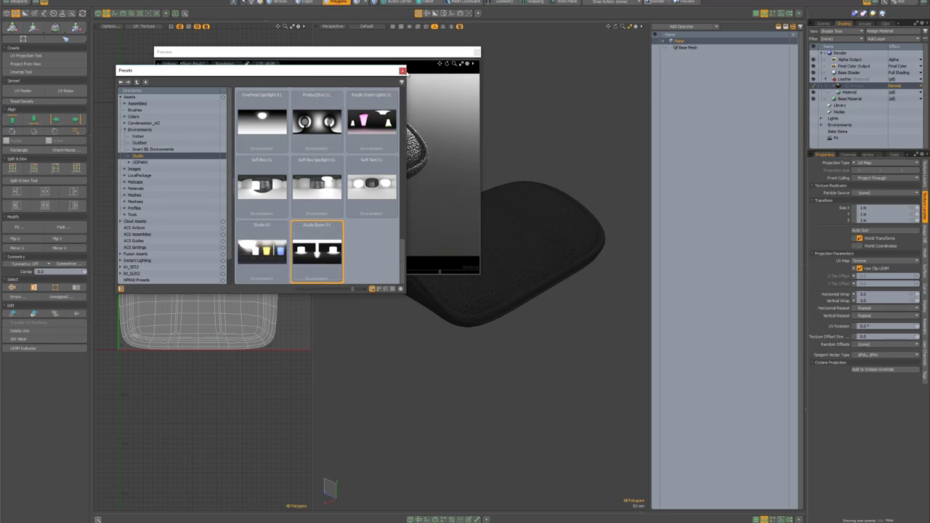
left_click(403, 70)
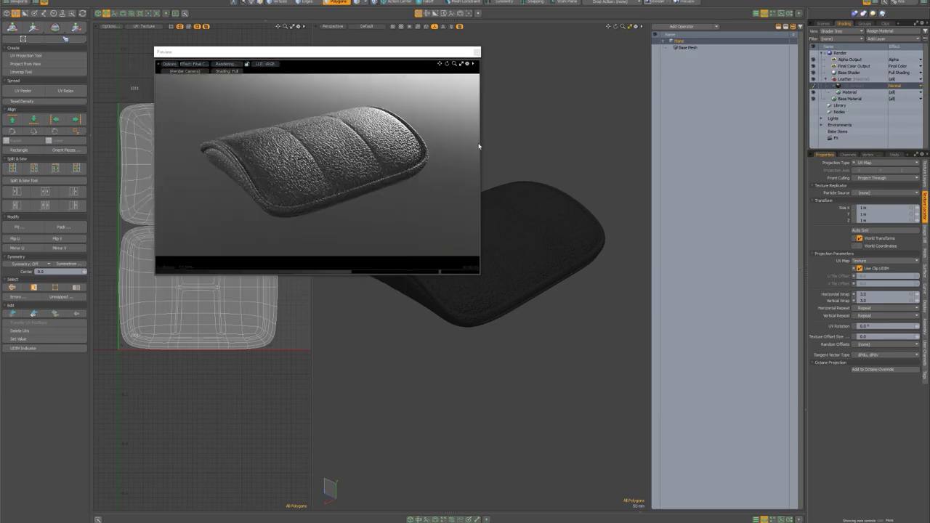
Step: Hide the directional light and inspect the panel in the render preview under the studio lighting alone
left_click(824, 24)
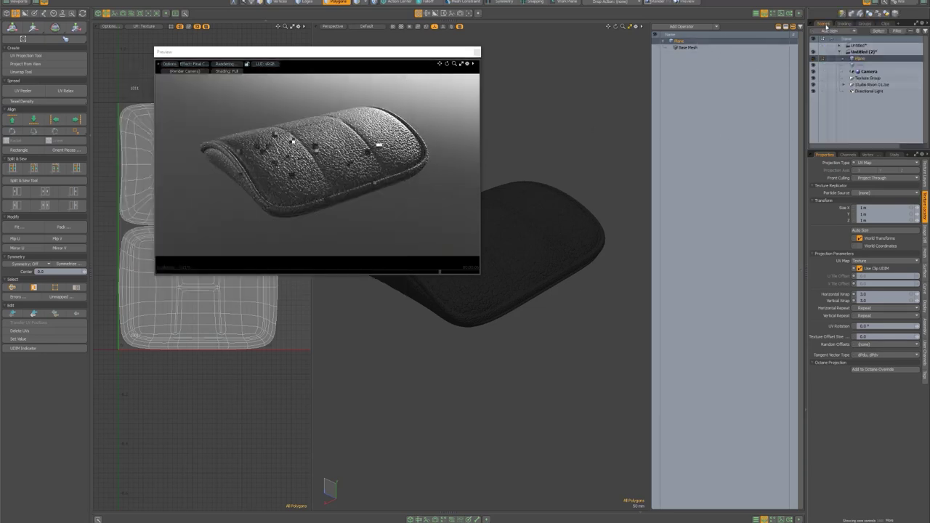
left_click(814, 92)
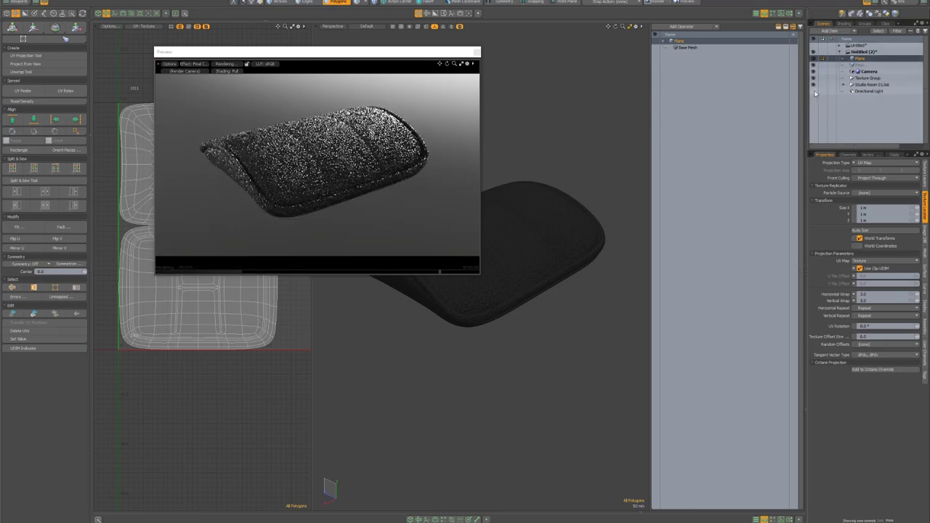
left_click_drag(343, 140, 388, 154, "alt")
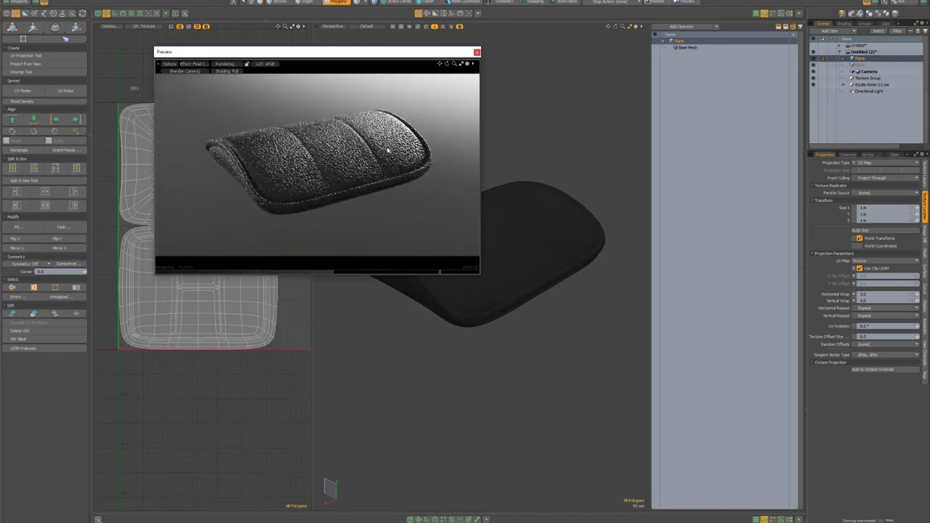
Step: Set the leather material's roughness to 20%
left_click(925, 193)
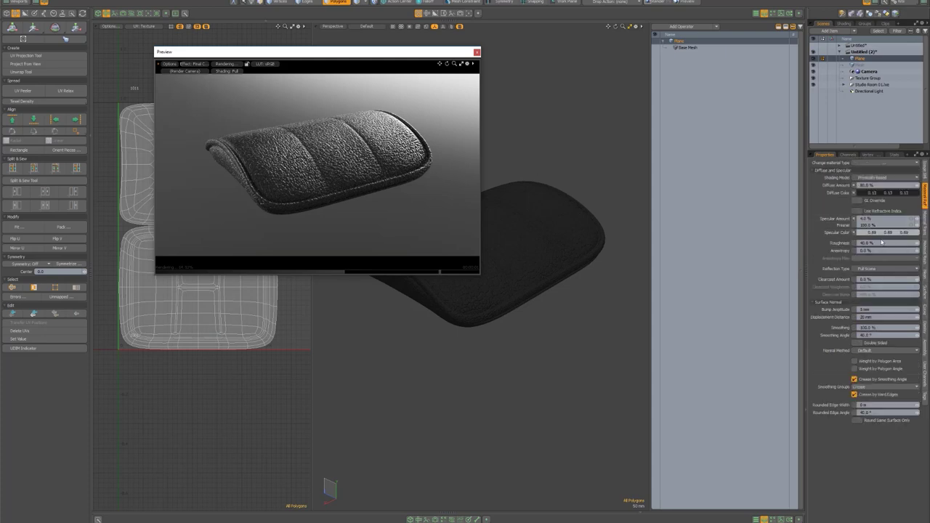
left_click_drag(881, 242, 887, 241)
type("20")
key("Return")
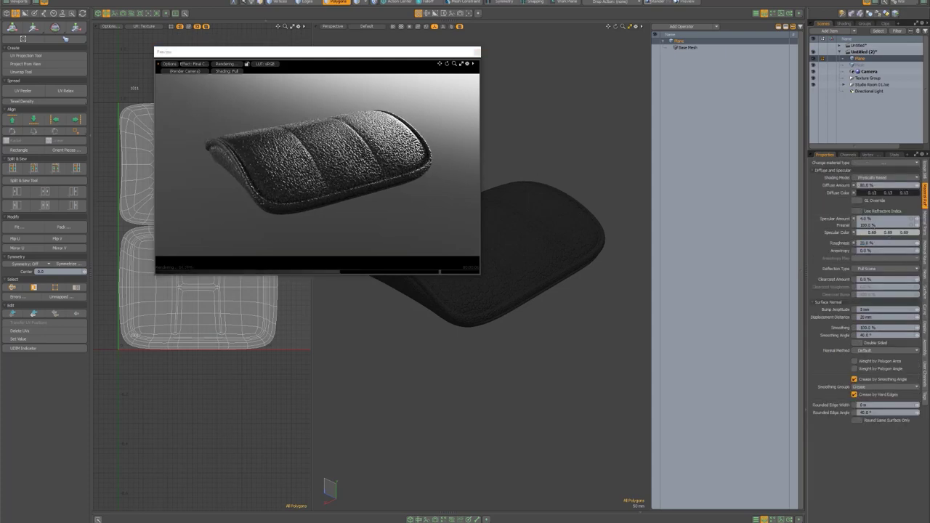
Step: Darken the leather material's specular colour to a 0.46 grey and inspect the highlights up close in the render preview
double_click(889, 233)
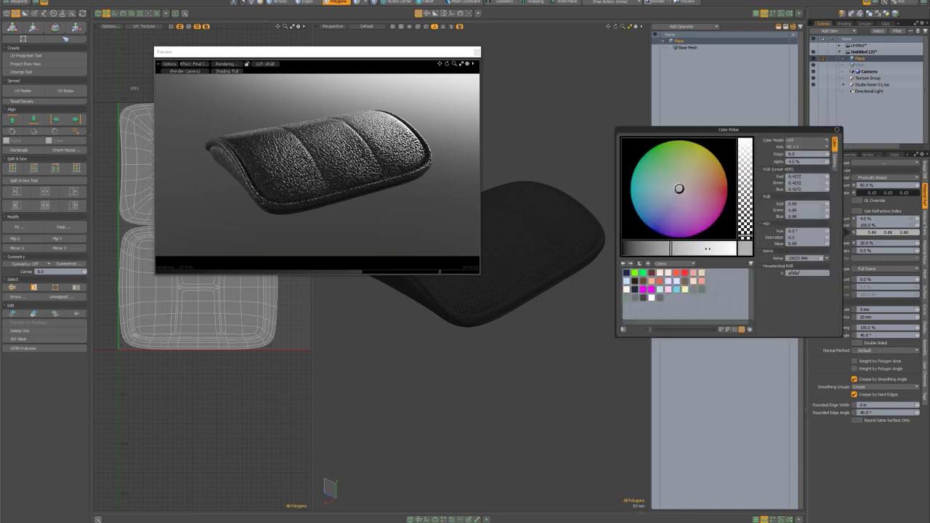
left_click(648, 249)
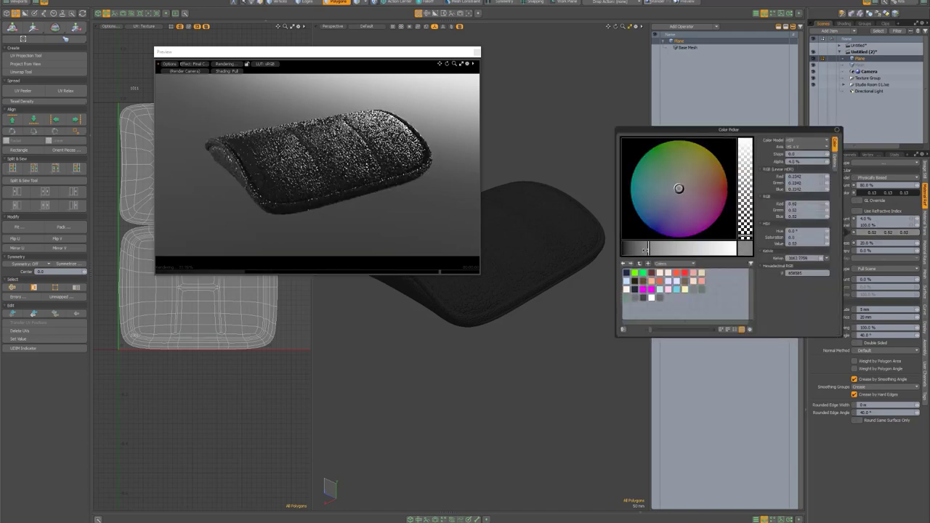
left_click(353, 73)
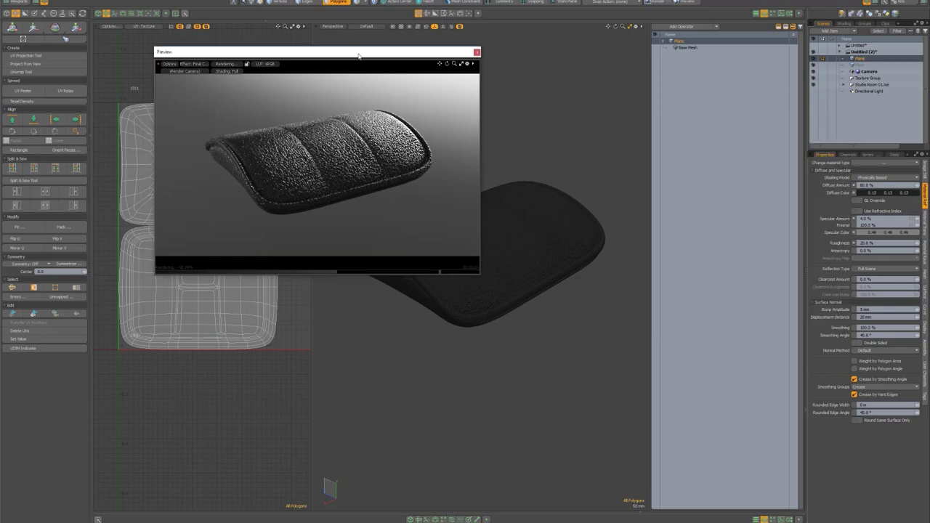
scroll(292, 166, "up", 3)
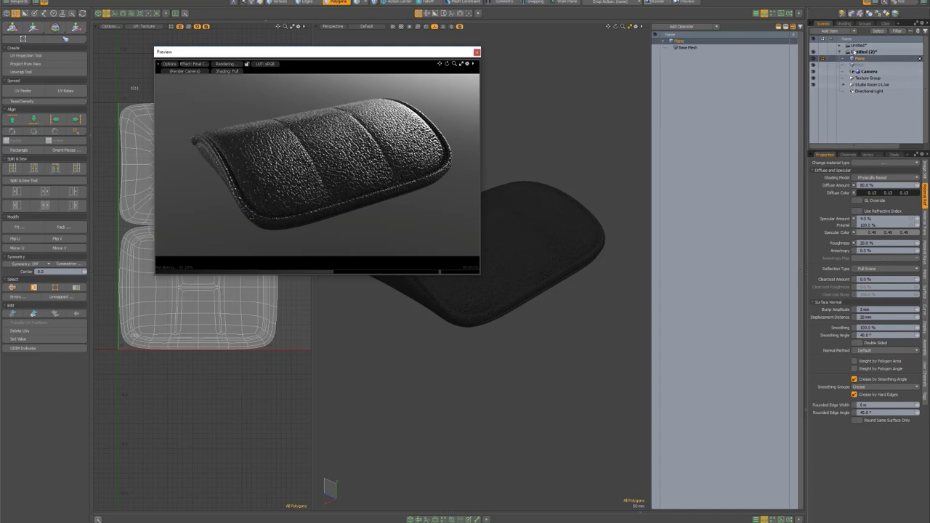
Step: Reduce the leather normal map layer's opacity to 25% and inspect the softened grain from several angles in the render preview
left_click(843, 24)
left_click(854, 86)
double_click(885, 201)
type("25")
key("Return")
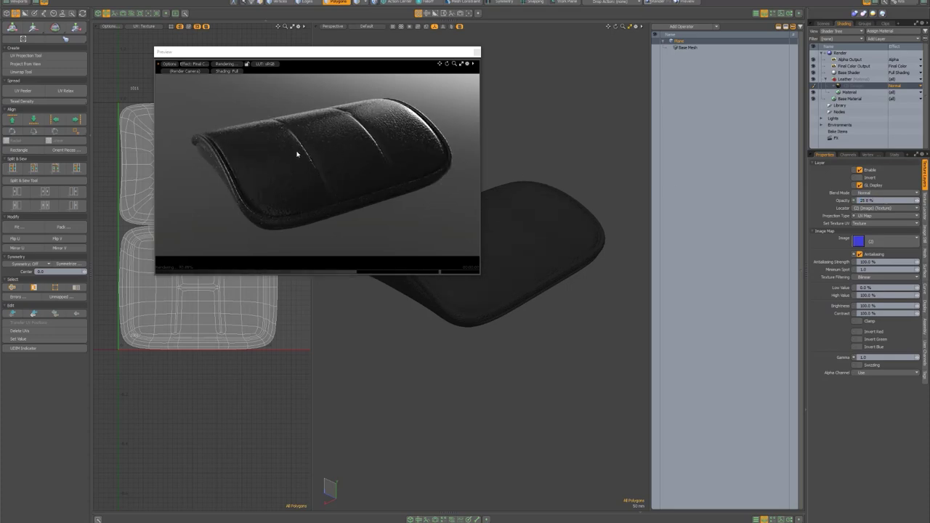
left_click_drag(303, 154, 293, 172, "alt")
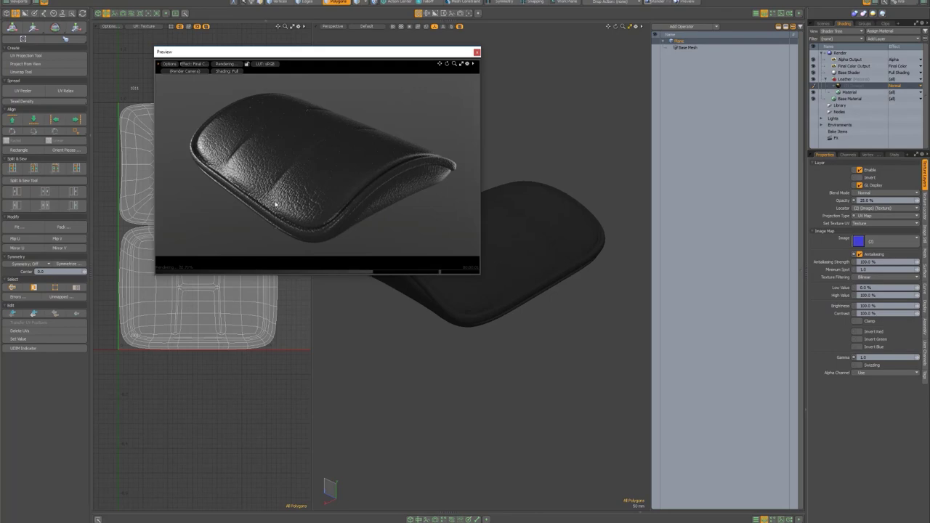
left_click_drag(345, 147, 192, 149, "alt")
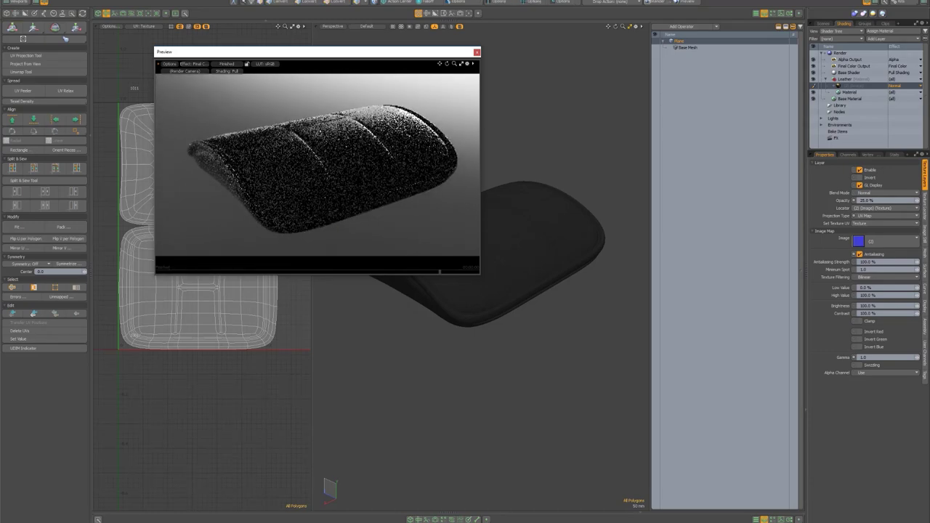
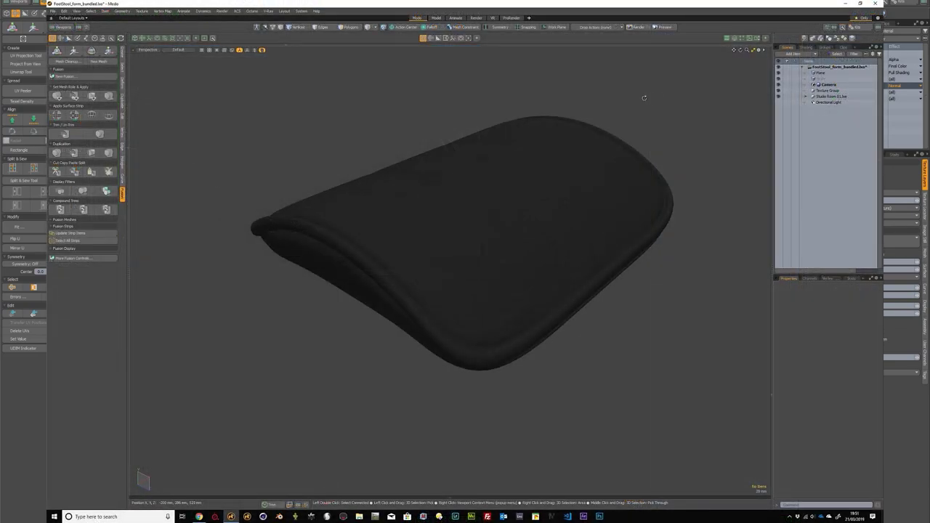
left_click_drag(644, 97, 650, 95, "alt")
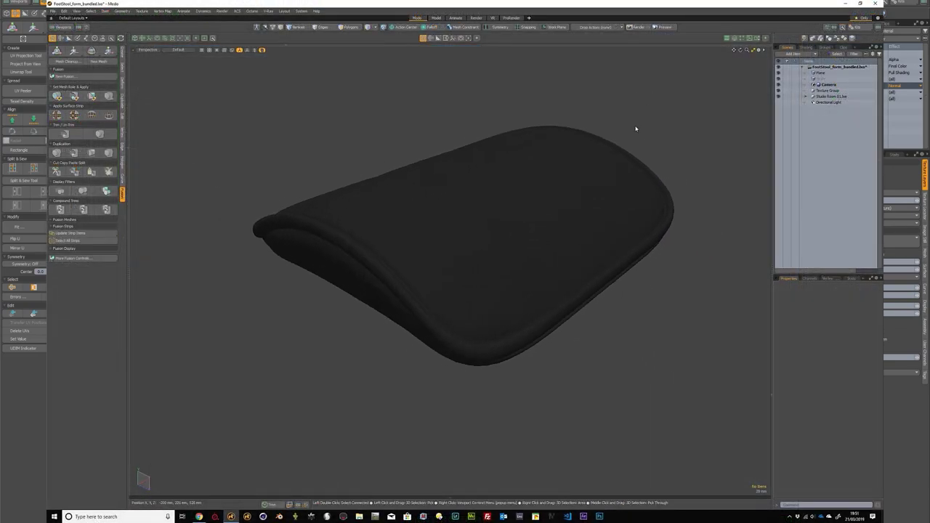
left_click_drag(701, 139, 499, 176, "alt")
left_click(473, 191)
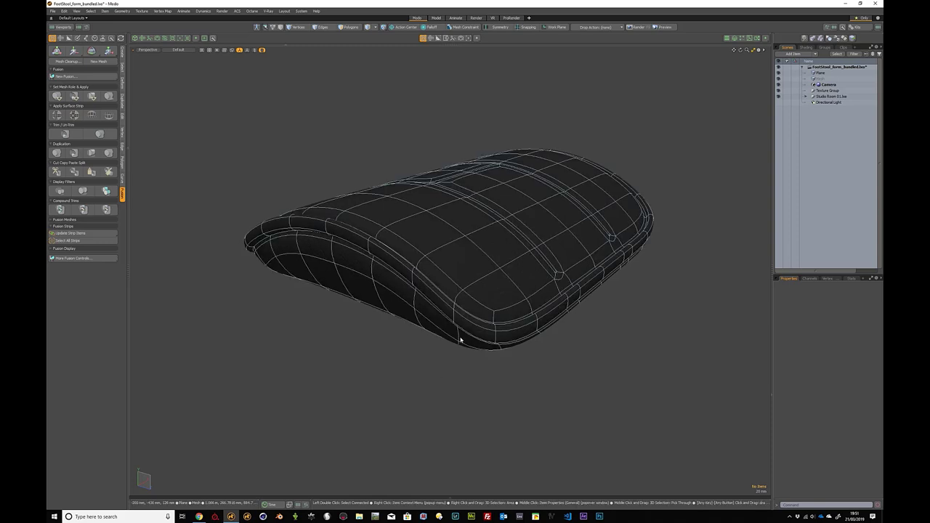
Step: Open the stool2.jpg reference image from the Desktop folder in the file manager, compare it with the cushion, and move it out of the workspace
left_click(439, 516)
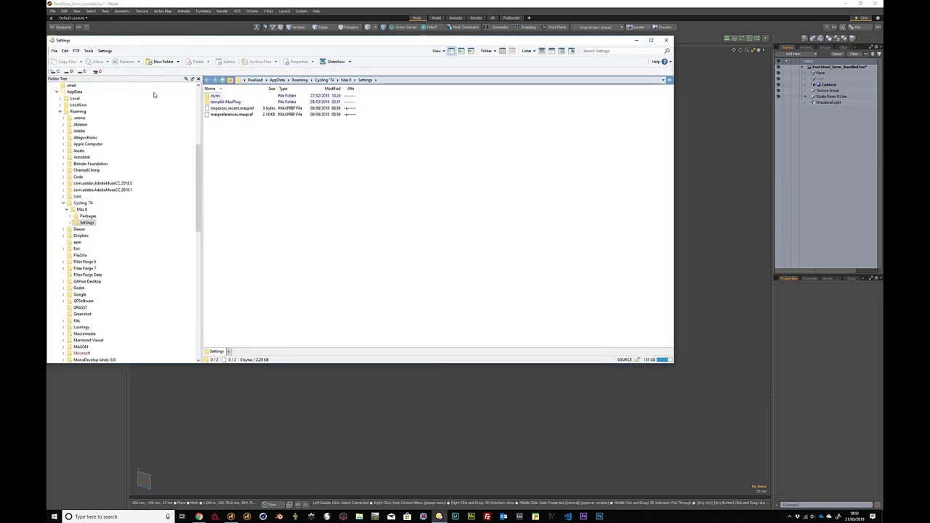
scroll(200, 94, "up", 10)
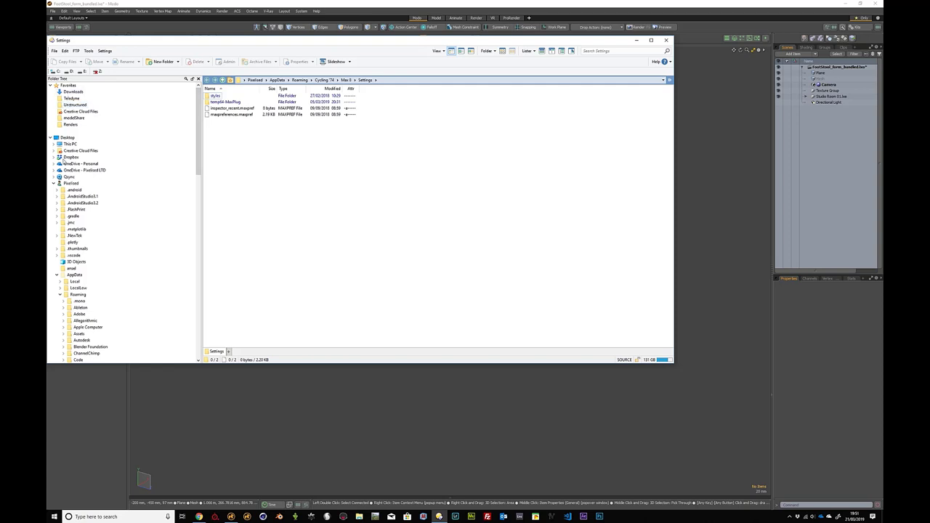
left_click(54, 183)
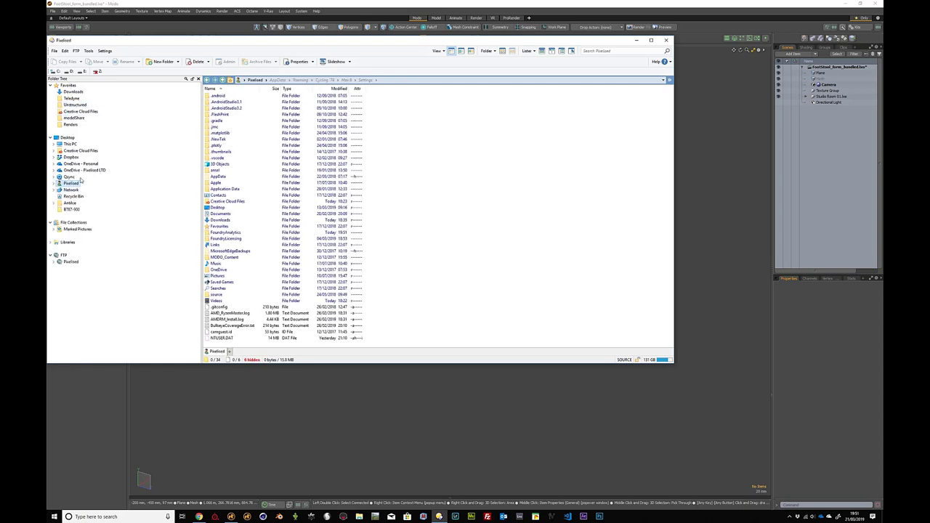
left_click(67, 137)
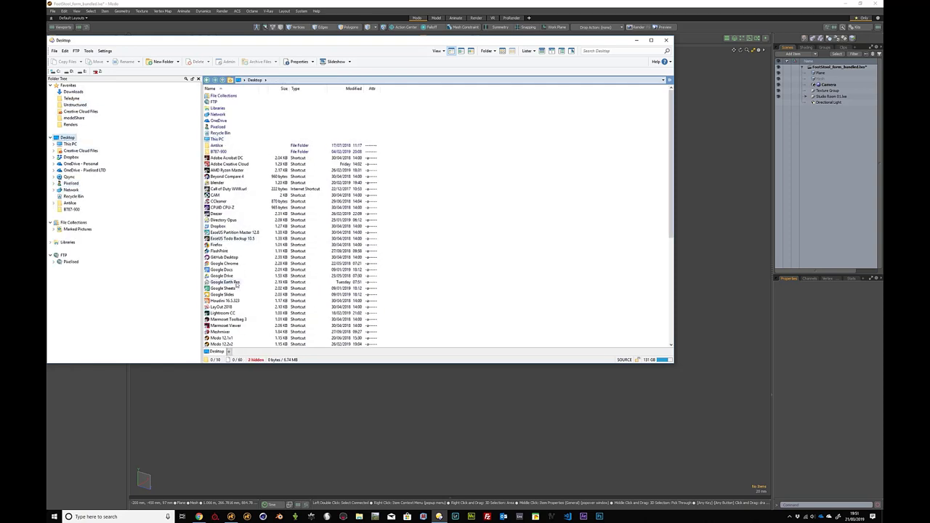
scroll(236, 284, "down", 8)
scroll(221, 291, "down", 1)
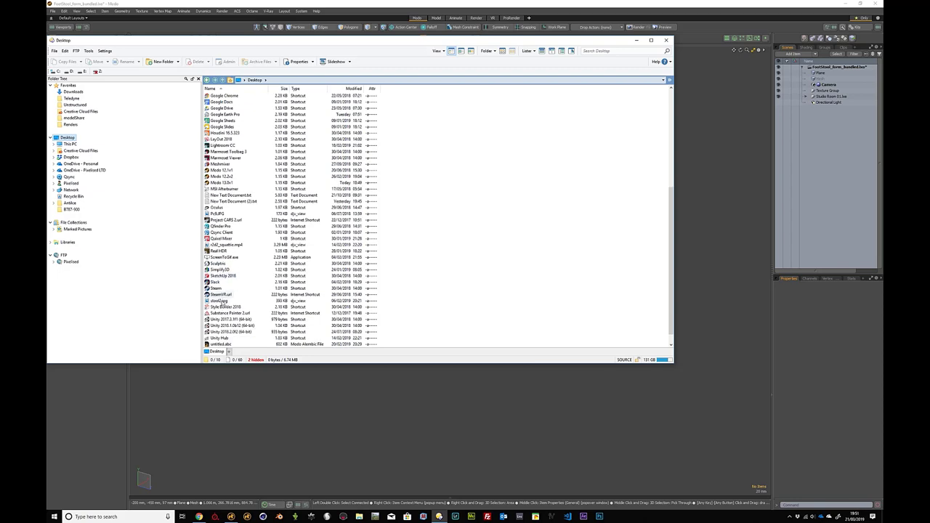
double_click(221, 301)
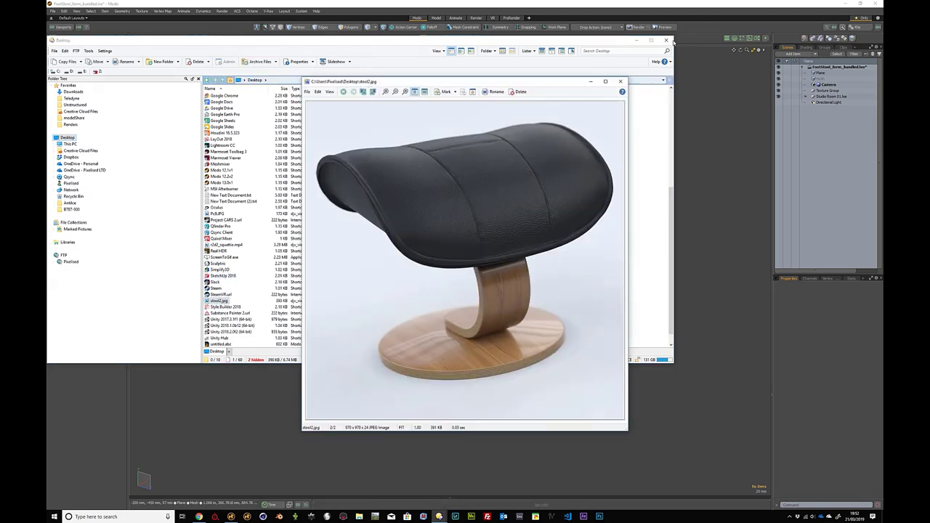
left_click(665, 40)
left_click_drag(459, 82, 551, 78)
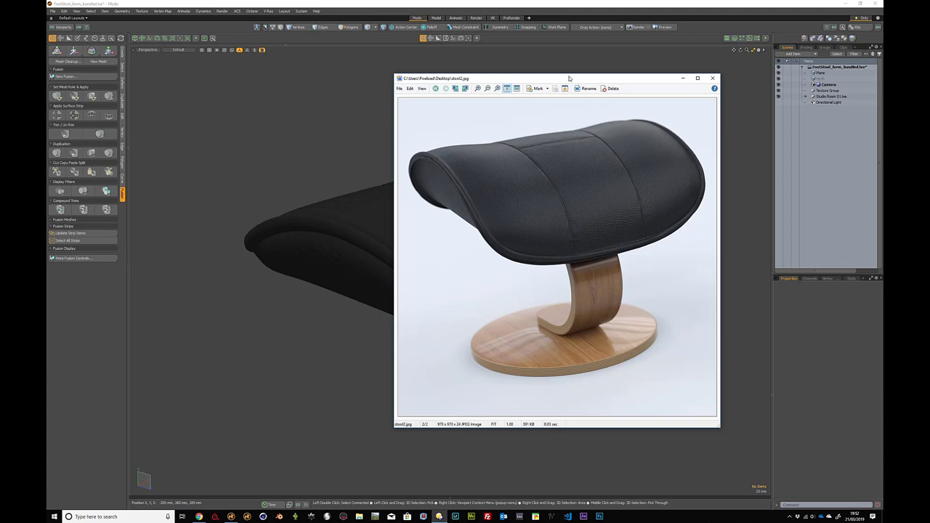
left_click_drag(465, 77, 929, 29)
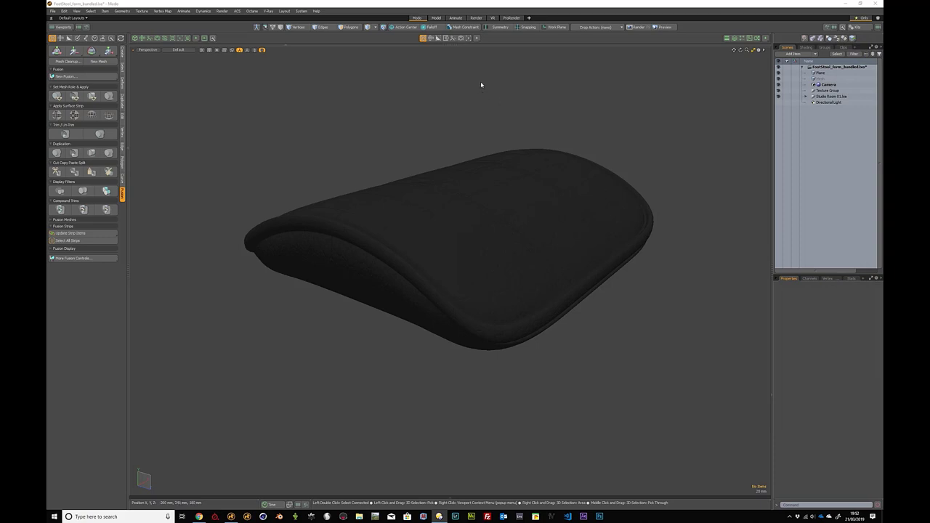
Step: Load the blue matcap for the perspective viewport and enable matcap display on the cushion model
left_click(209, 49)
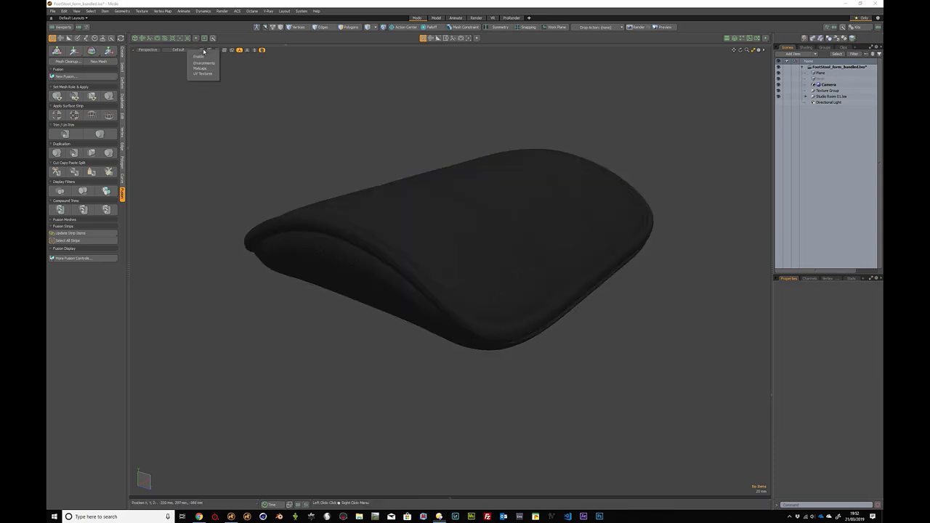
left_click(200, 68)
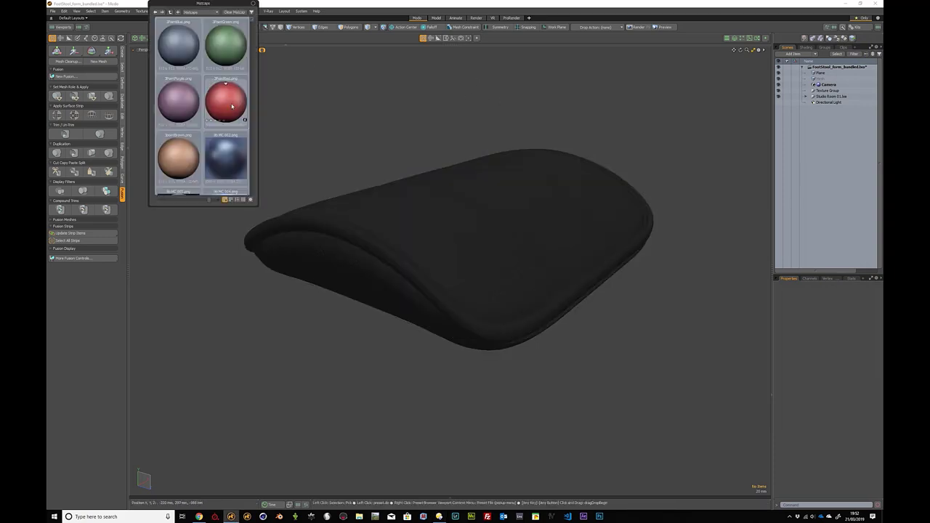
double_click(179, 41)
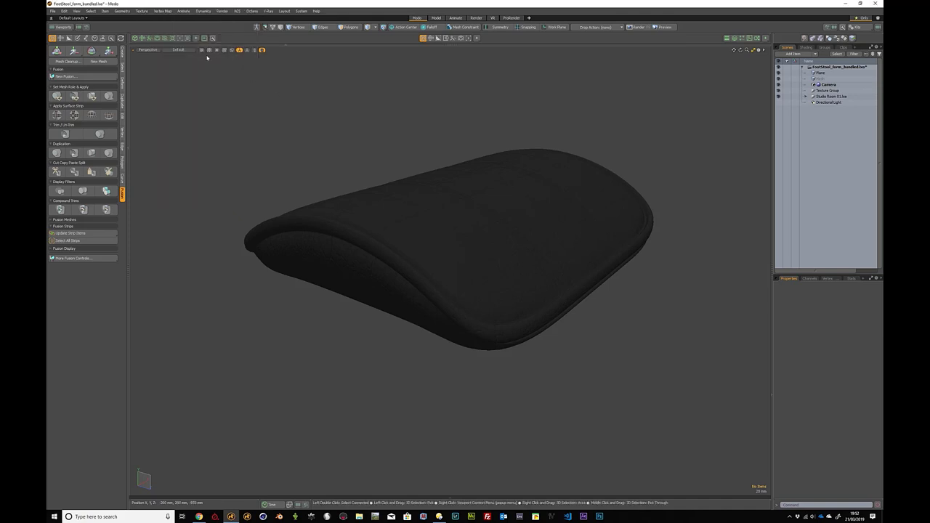
left_click(207, 50)
left_click(203, 57)
mouse_move(257, 99)
left_mouse_down("alt")
mouse_move(393, 177)
mouse_move(389, 164)
mouse_move(380, 175)
mouse_move(410, 153)
mouse_move(390, 149)
mouse_move(400, 178)
mouse_move(390, 171)
left_mouse_up("alt")
key("1")
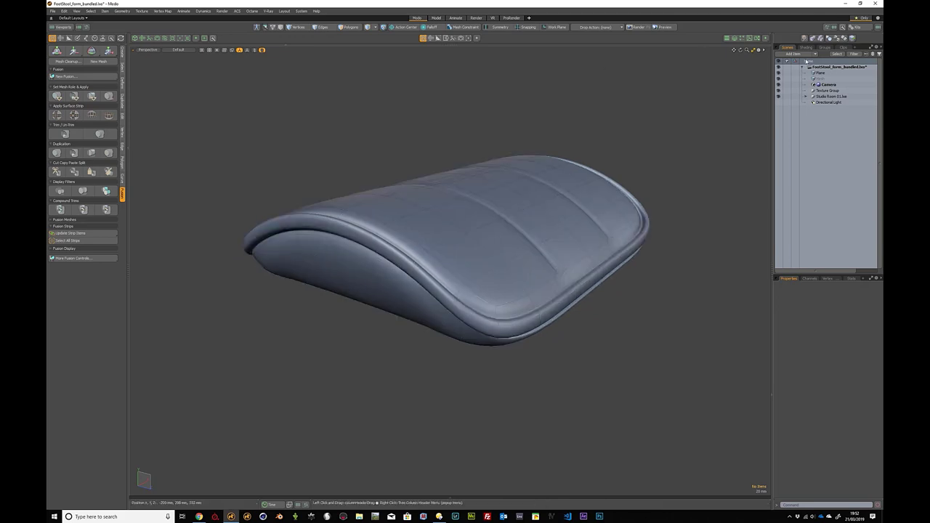
Step: Rename the Plane mesh item to Cushion
left_click(820, 73)
right_click(820, 75)
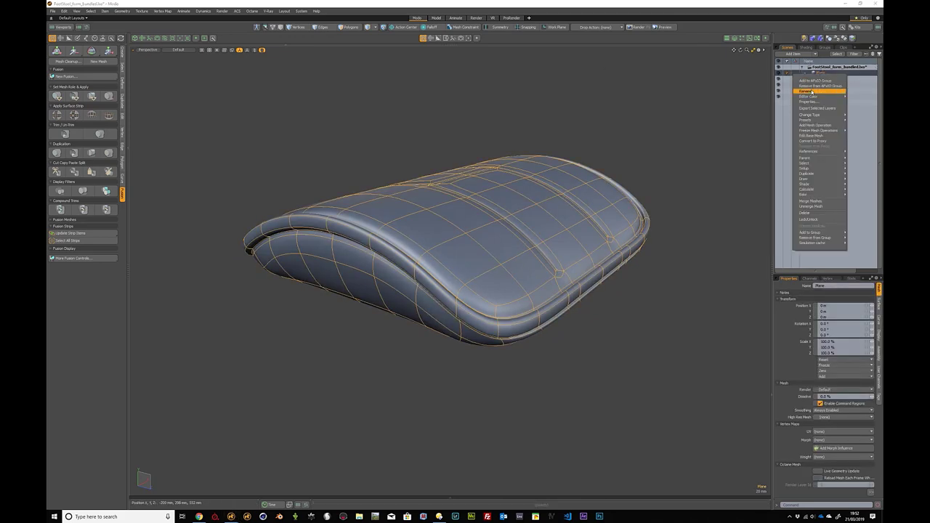
left_click(808, 91)
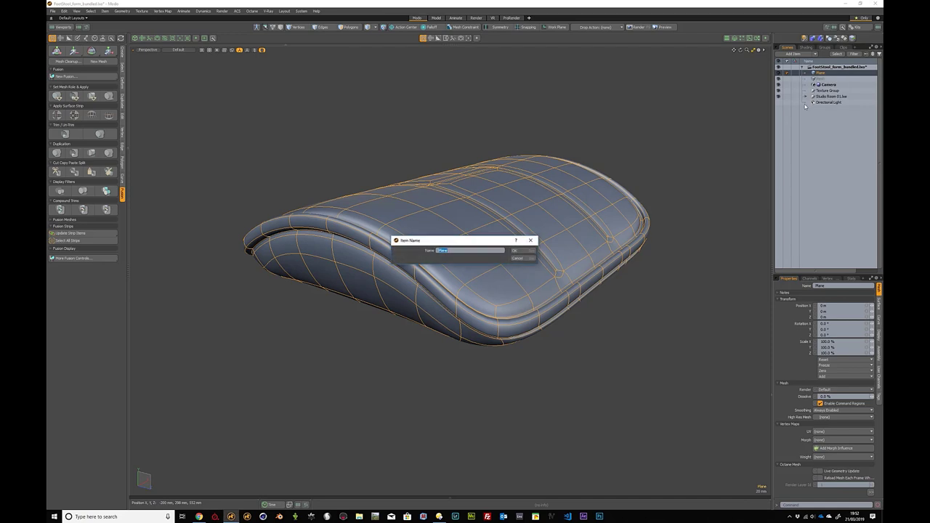
type("Cushion")
key("Return")
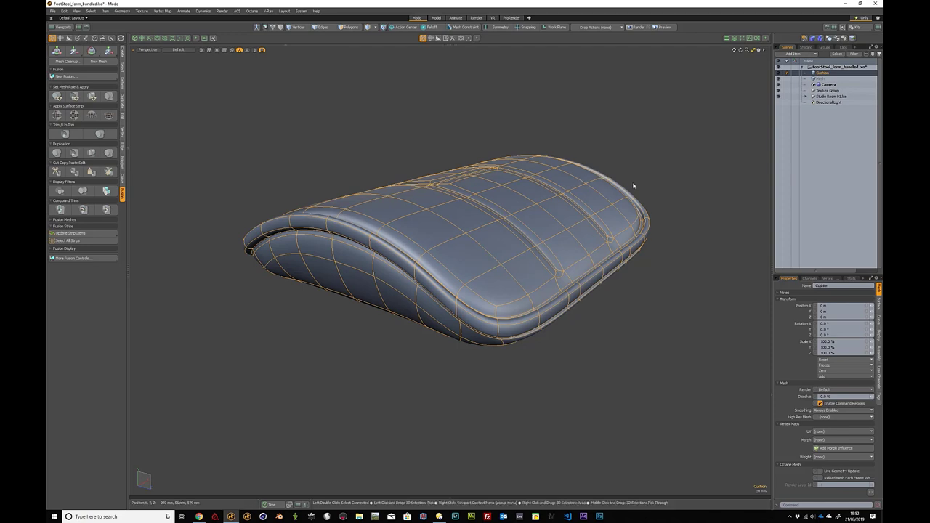
mouse_move(639, 180)
left_mouse_down("alt")
mouse_move(639, 160)
mouse_move(645, 187)
left_mouse_up("alt")
left_click_drag(588, 294, 652, 187, "alt")
key("3")
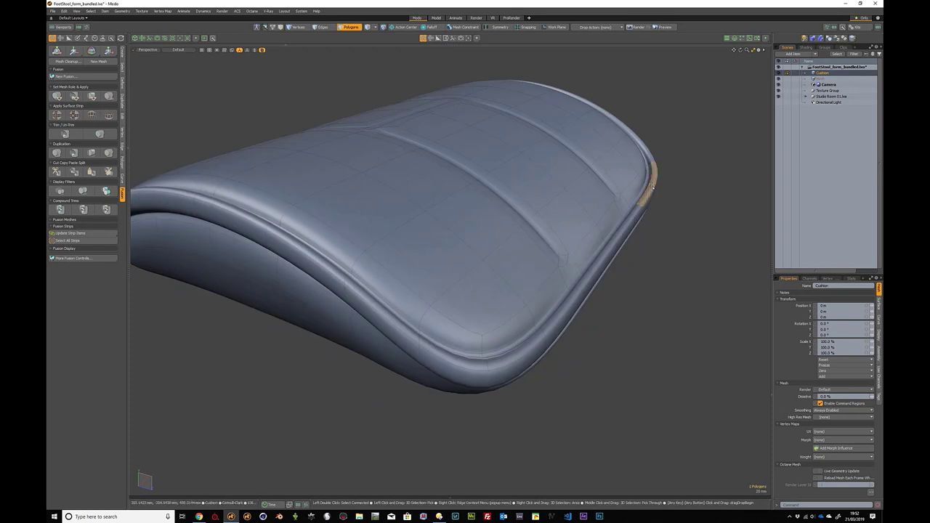
double_click(652, 187)
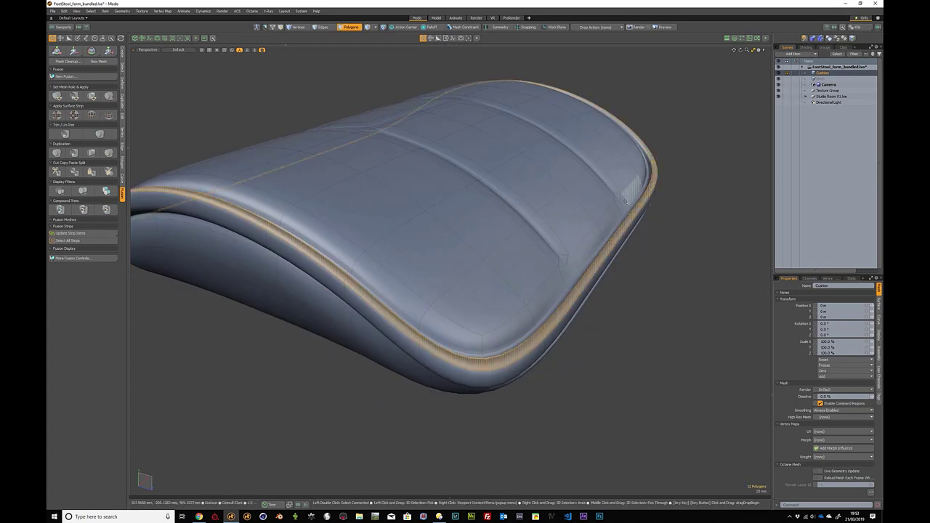
middle_click_drag(656, 203, 600, 180)
key("w")
left_click_drag(600, 180, 508, 170, "alt")
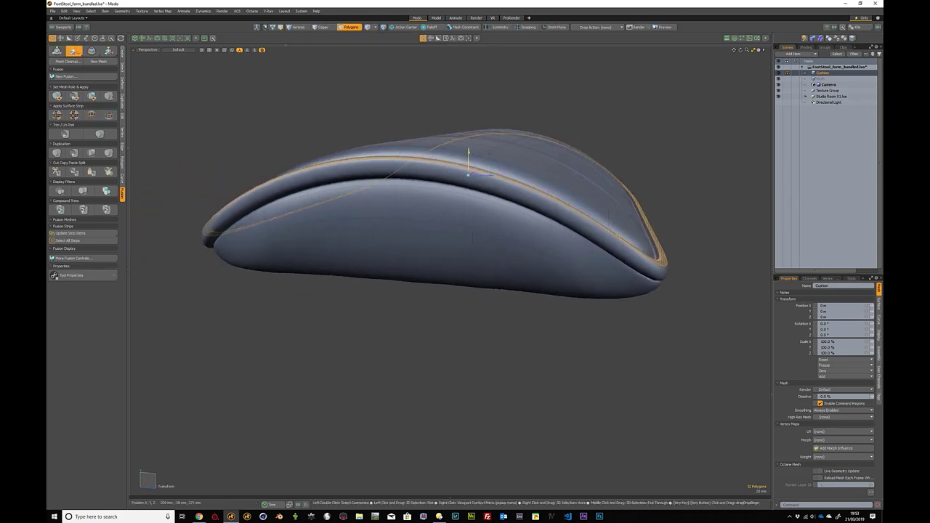
left_click_drag(468, 150, 437, 178, "alt")
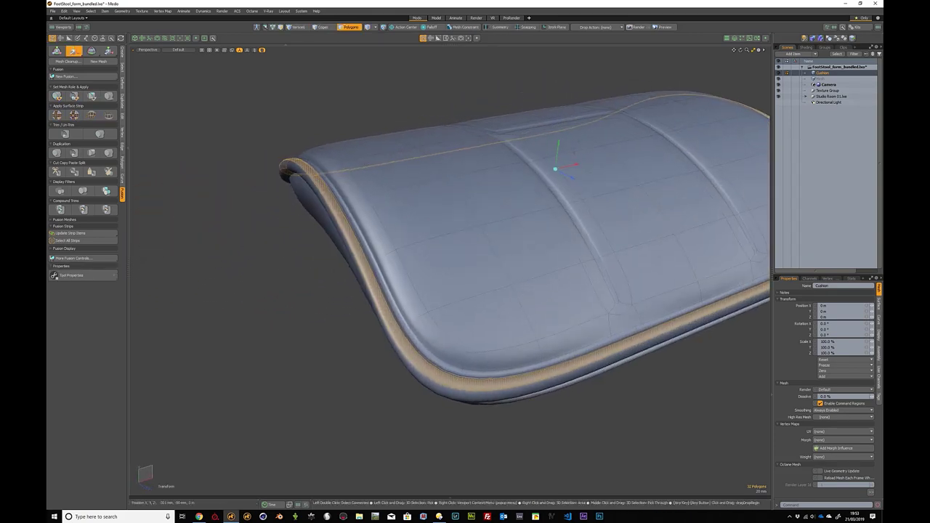
key("Escape")
Step: Turn off subdivision smoothing on the cushion and select adjacent polygons on the outer face of its rim
left_click_drag(356, 151, 415, 169, "alt")
key("3")
key("Tab")
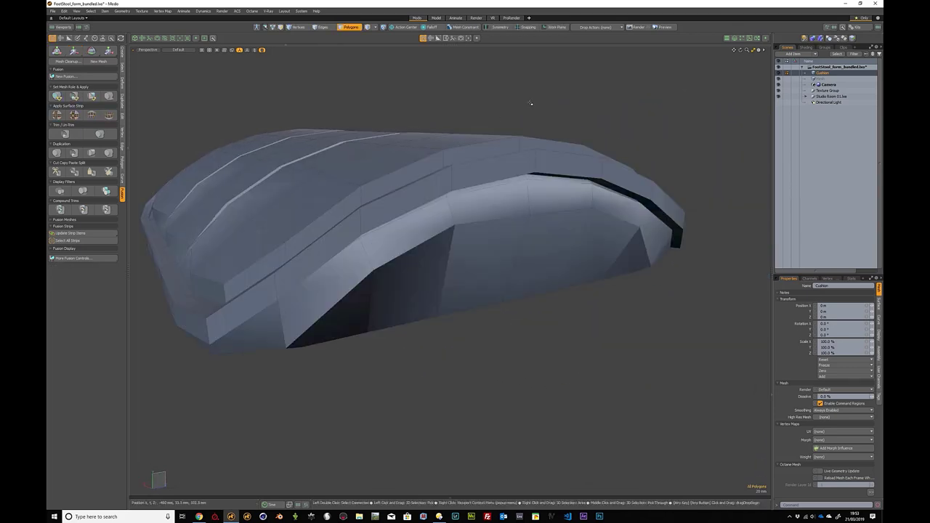
left_click_drag(518, 114, 375, 160, "alt")
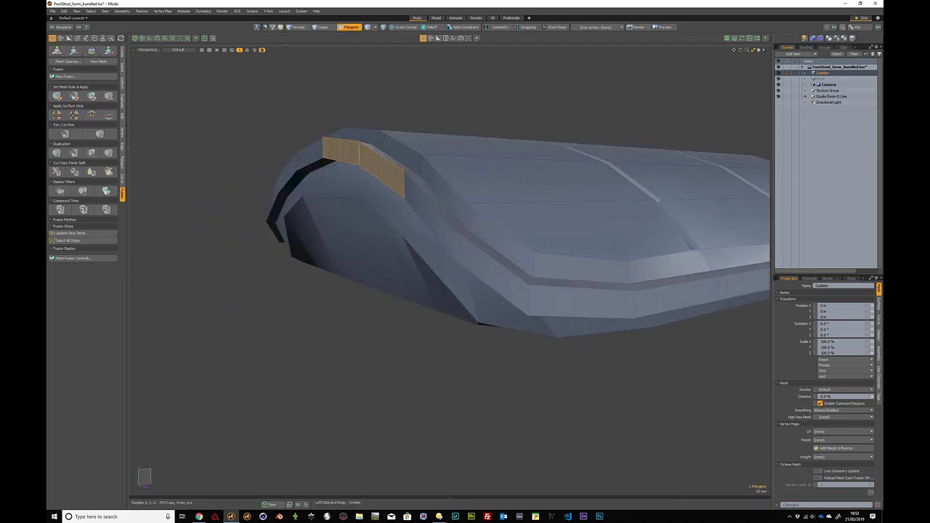
Step: Check the rim detail in the stool2.jpg reference image, and extend the selection to the full polygon loop around the cushion's outer rim
left_click_drag(929, 13, 549, 72)
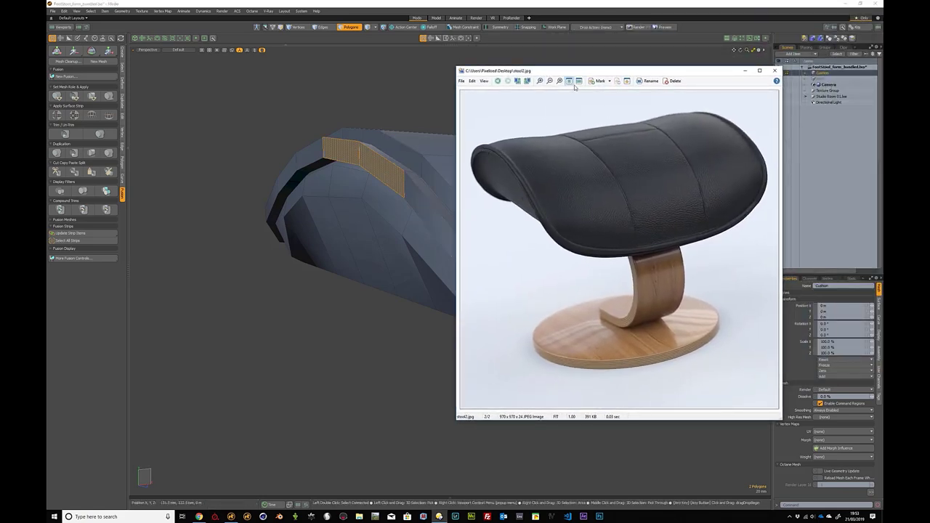
left_click_drag(616, 70, 922, 70)
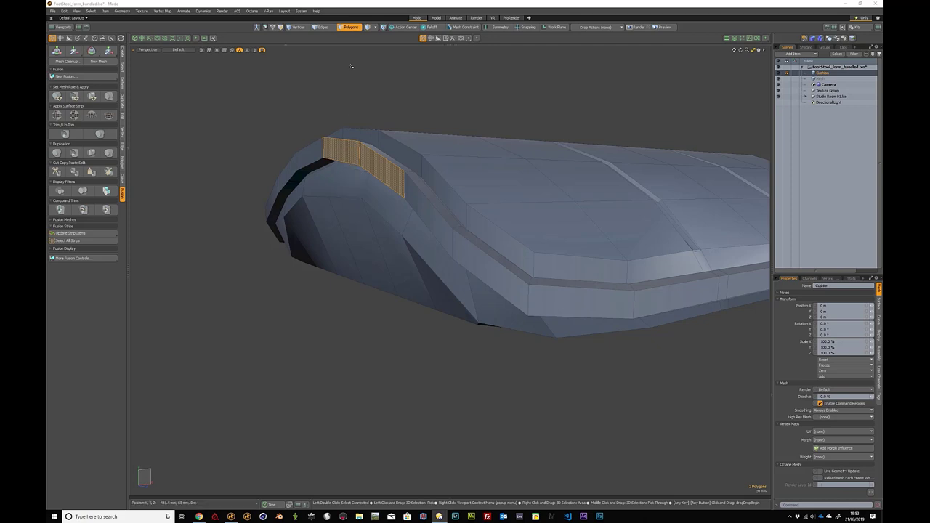
left_click(358, 11)
left_click(354, 150)
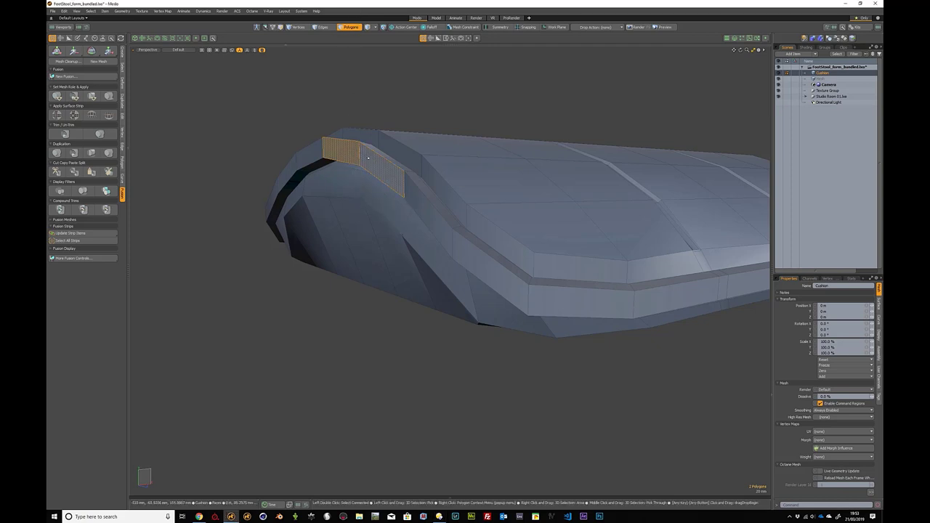
double_click(365, 157)
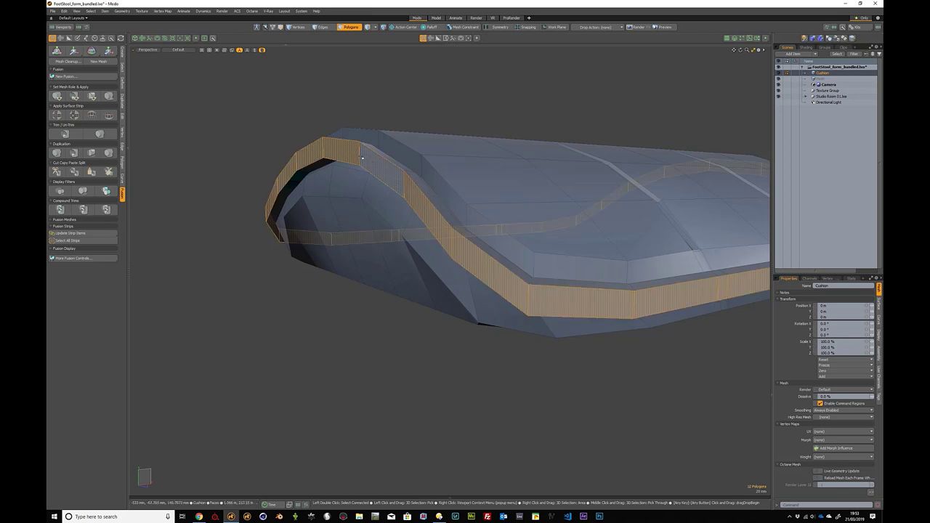
Step: Bevel the selected rim loop with no shift, an inset of about 11 mm and Edge Rail enabled
key("b")
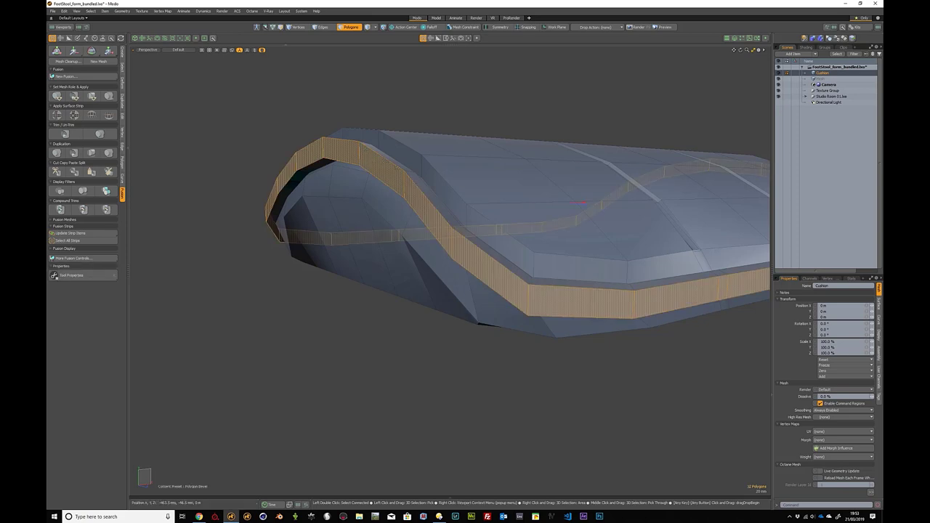
left_click_drag(583, 202, 573, 247)
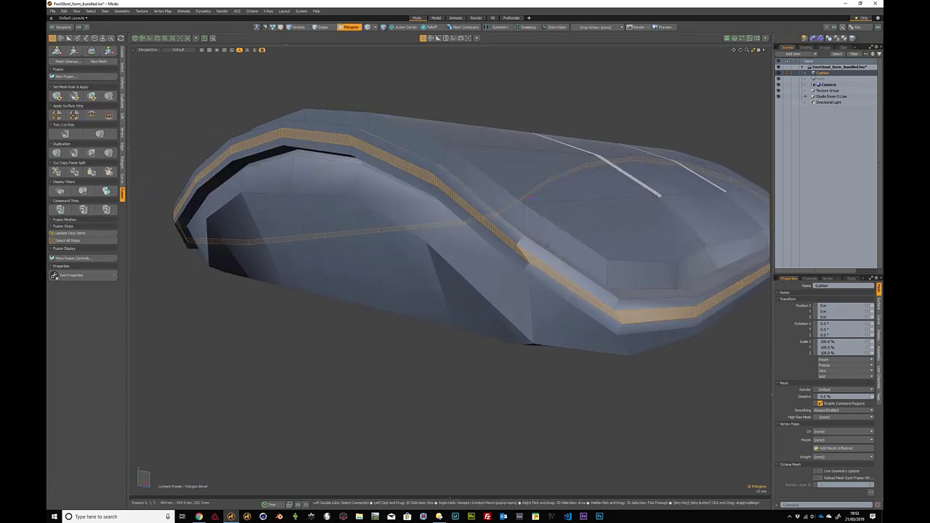
key("k")
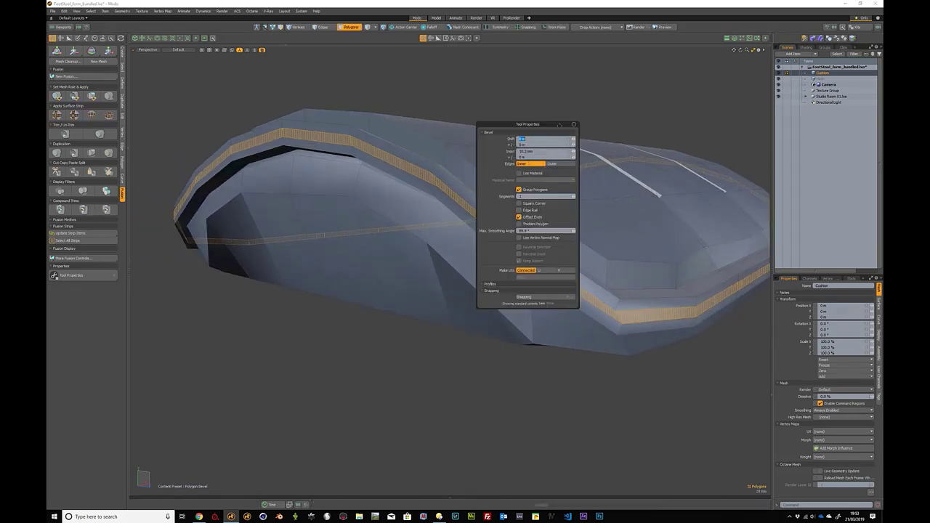
left_click_drag(546, 125, 232, 69)
left_click(204, 148)
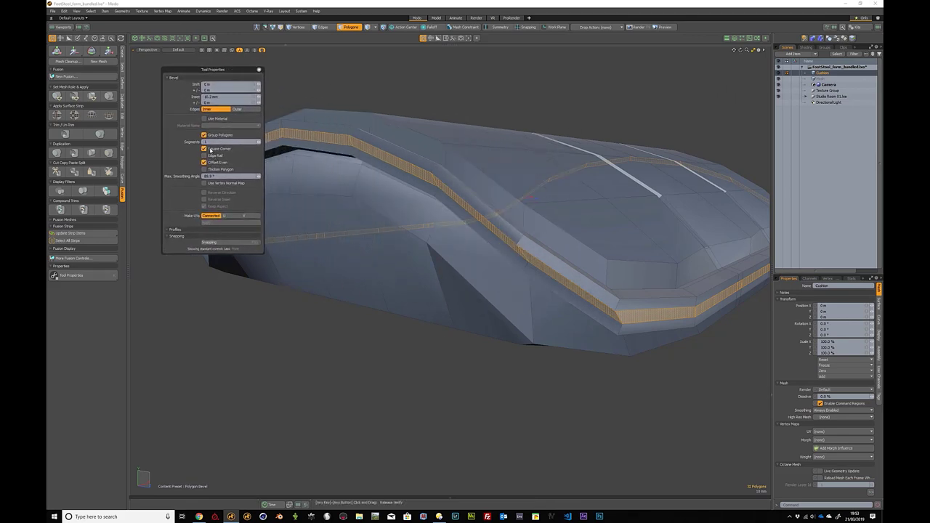
left_click(204, 155)
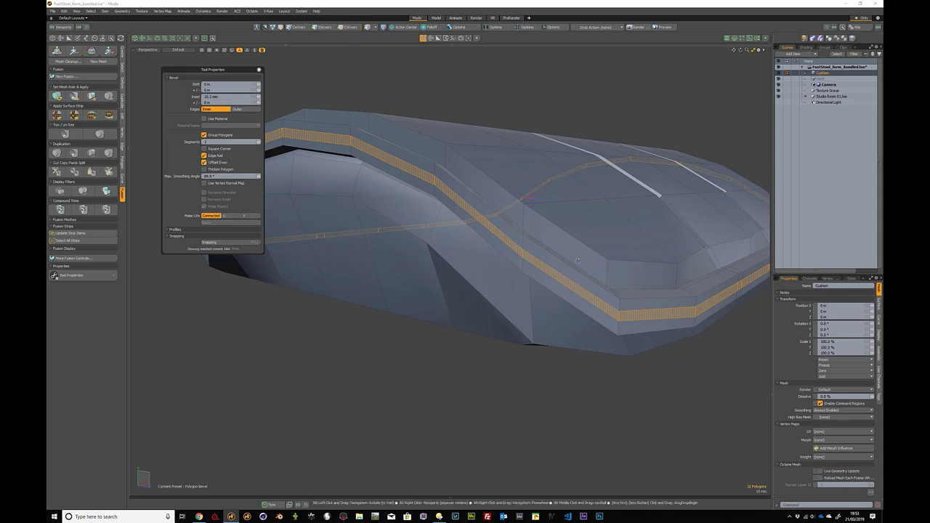
left_click_drag(501, 240, 576, 225, "alt")
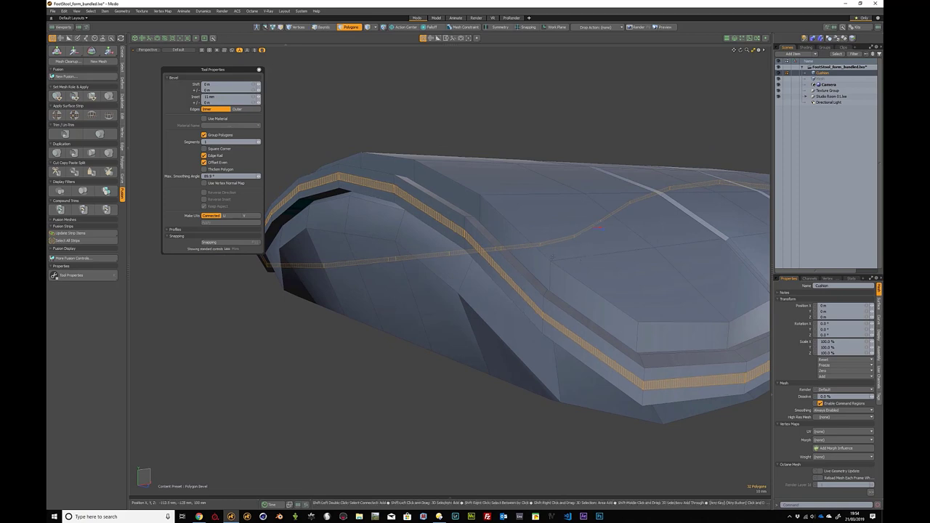
Step: Add a second bevel that sinks the rim loop inward by about 5.5 mm with a slight inset, forming a groove
left_click(545, 211, "shift")
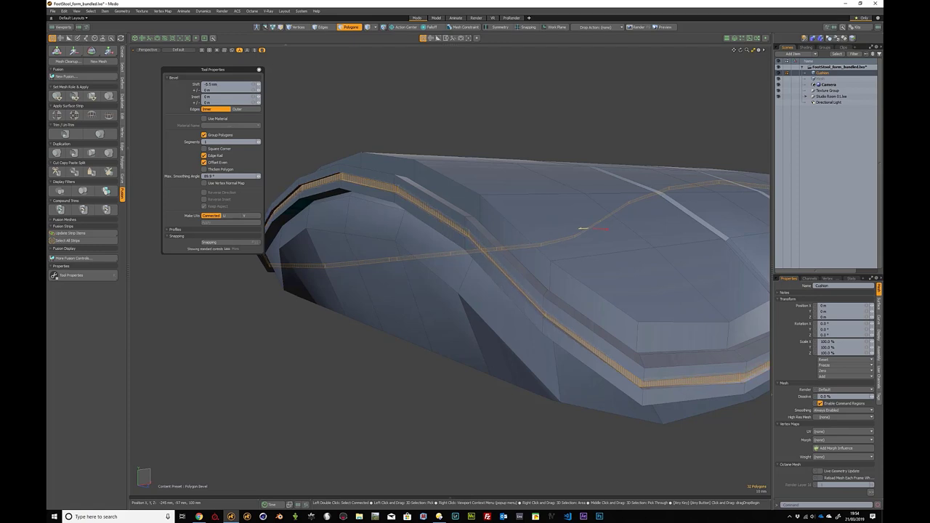
left_click_drag(607, 230, 611, 230)
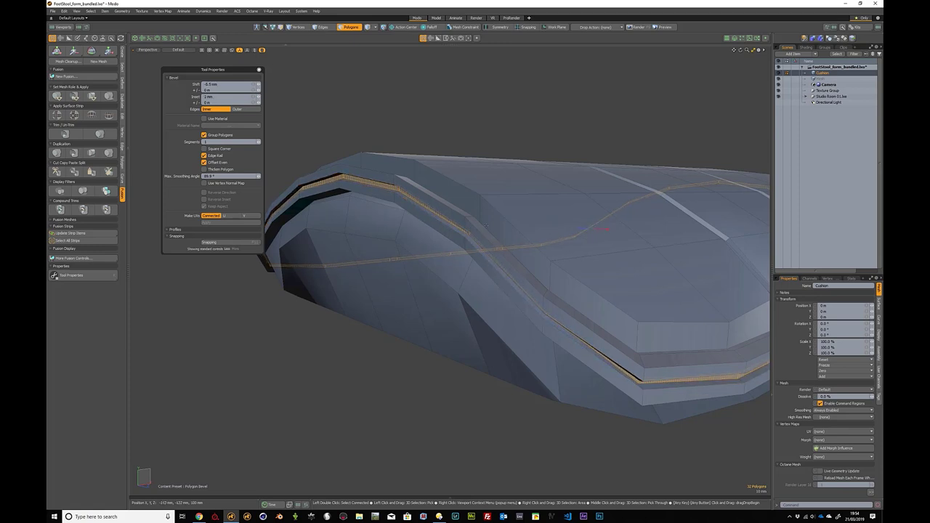
left_click_drag(455, 220, 473, 217, "alt")
key("space")
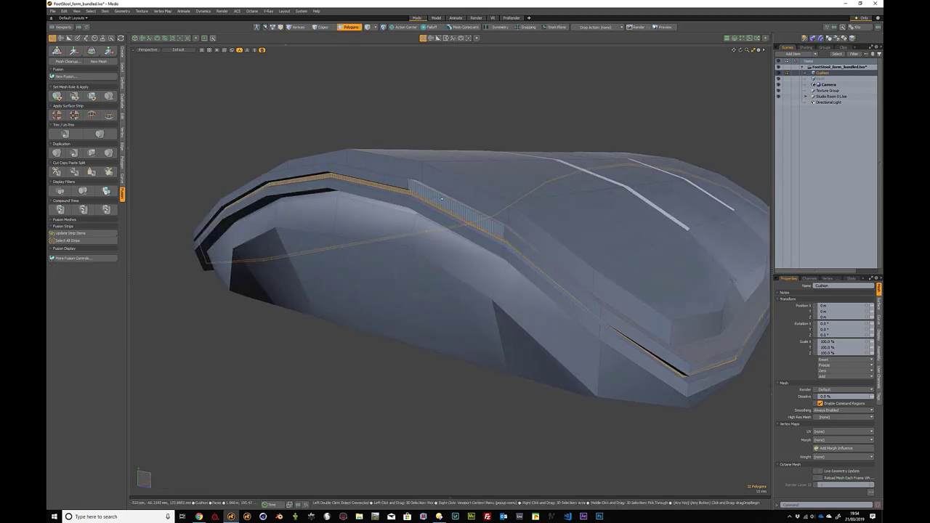
left_click(457, 93)
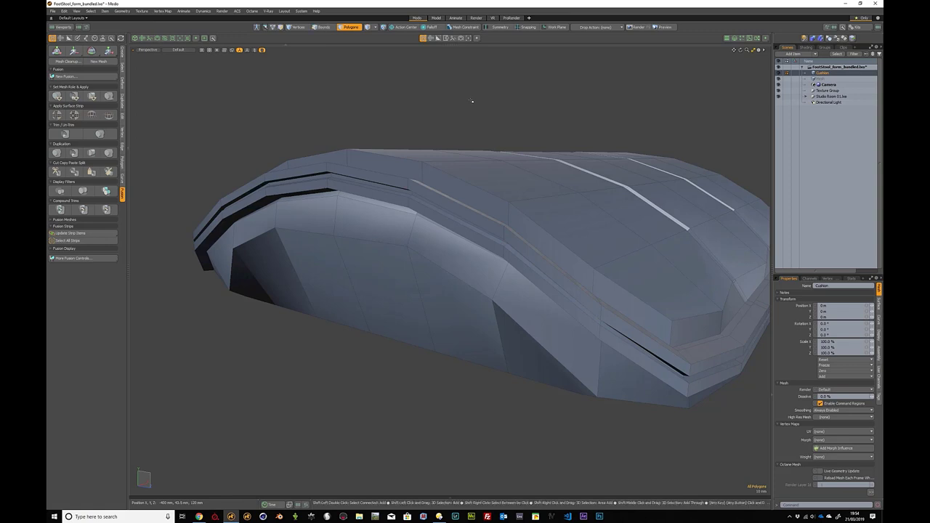
Step: Turn the cushion's subdivision smoothing back on and adjust the height of the edge loop along the new rim groove
key("shift+Tab")
left_click_drag(471, 101, 402, 147, "alt")
key("2")
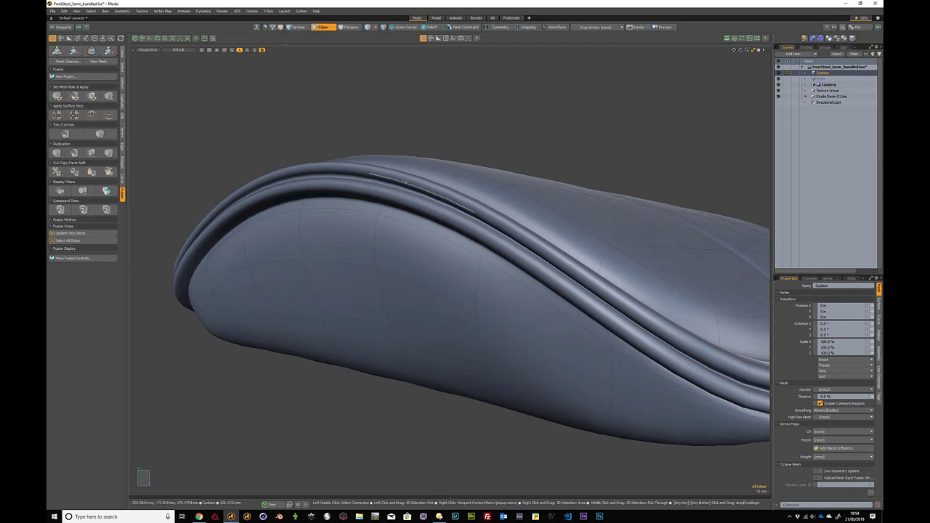
double_click(403, 181)
left_click_drag(404, 181, 395, 178, "alt")
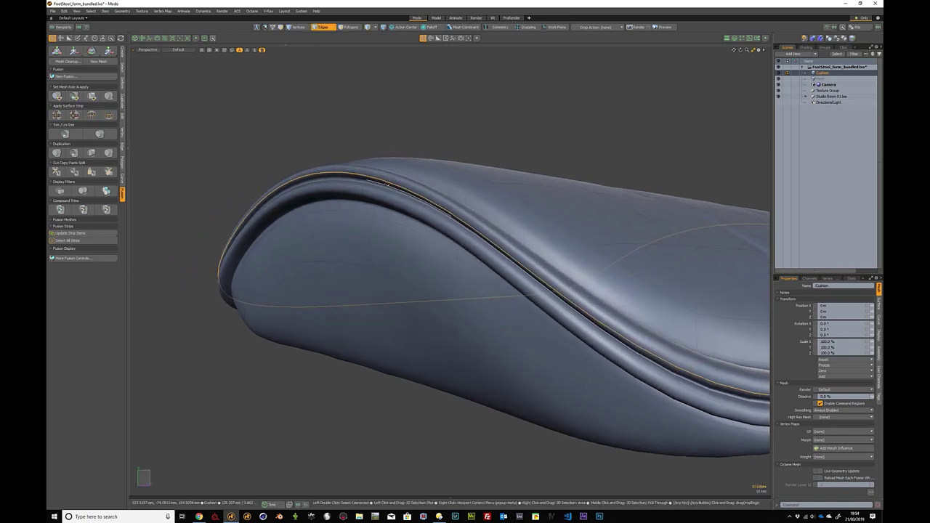
key("w")
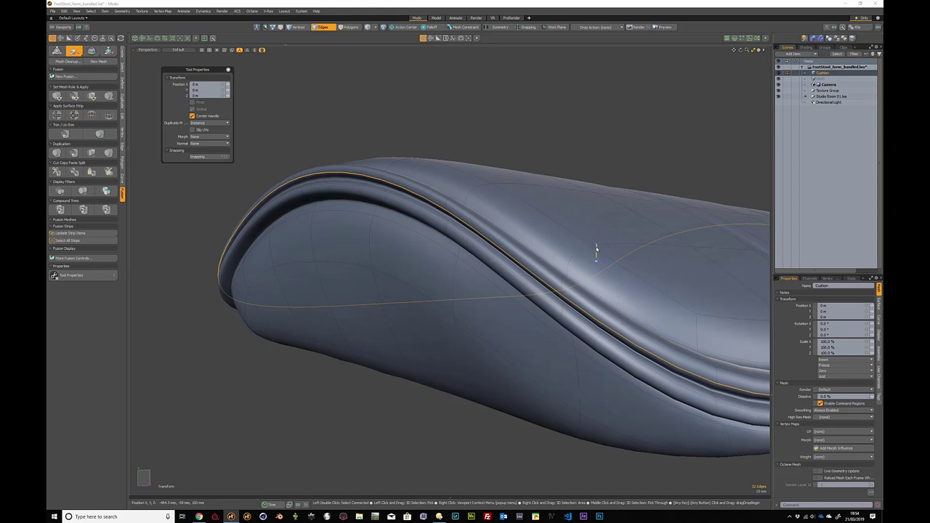
left_click_drag(596, 249, 423, 225)
key("q")
key("Escape")
Step: Raise the edge loop where the cushion's side meets the underside of the rim to tighten the gap
scroll(546, 205, "up", 5)
left_click_drag(546, 203, 427, 240, "alt")
double_click(508, 174)
key("w")
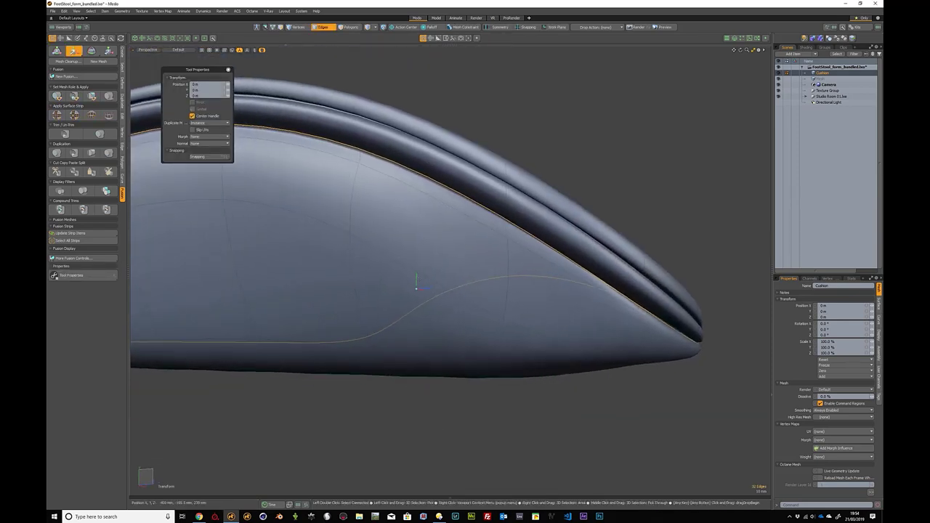
key("q")
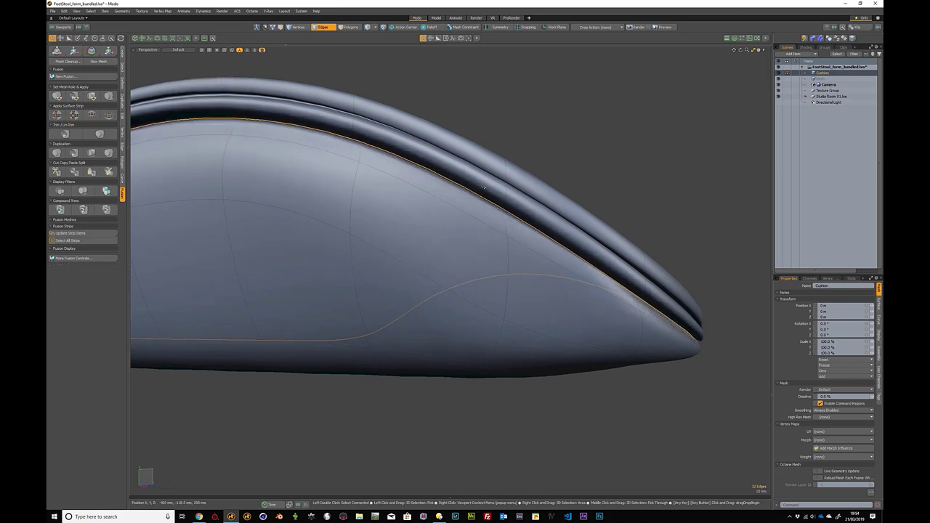
key("w")
left_click_drag(490, 198, 613, 261, "alt")
key("q")
left_click(626, 210)
Step: Scale the edge loop around the cushion's lower side slightly inward along Z, and narrow the loop above it the same way
scroll(622, 231, "down", 4)
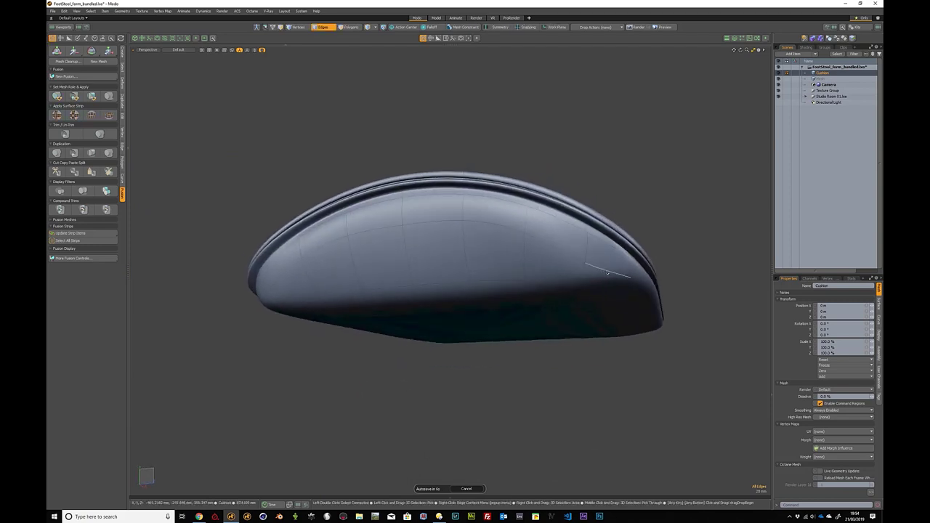
double_click(607, 272)
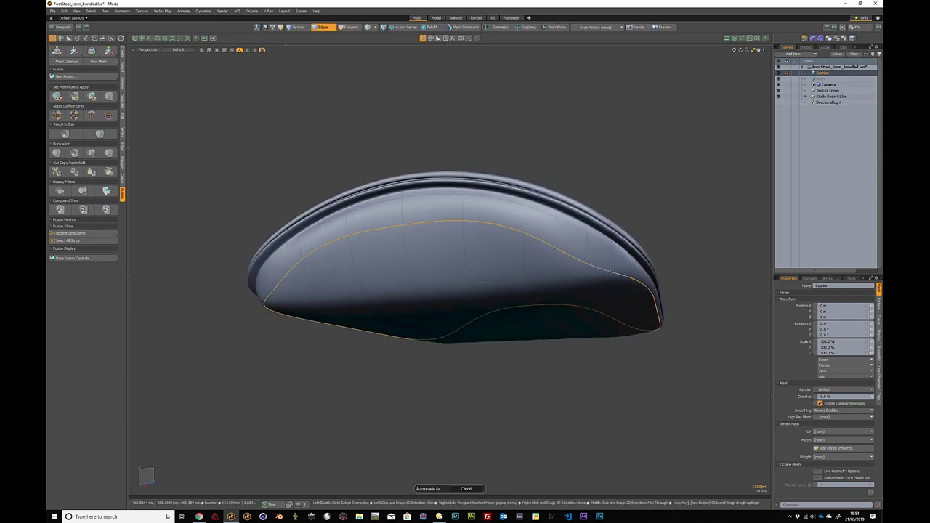
left_click_drag(618, 270, 595, 269, "alt")
key("r")
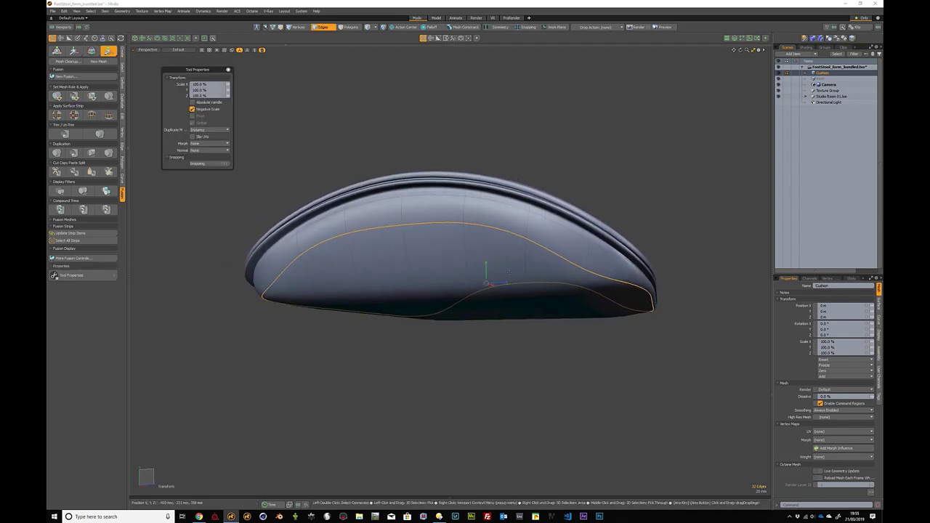
left_click_drag(506, 283, 488, 284)
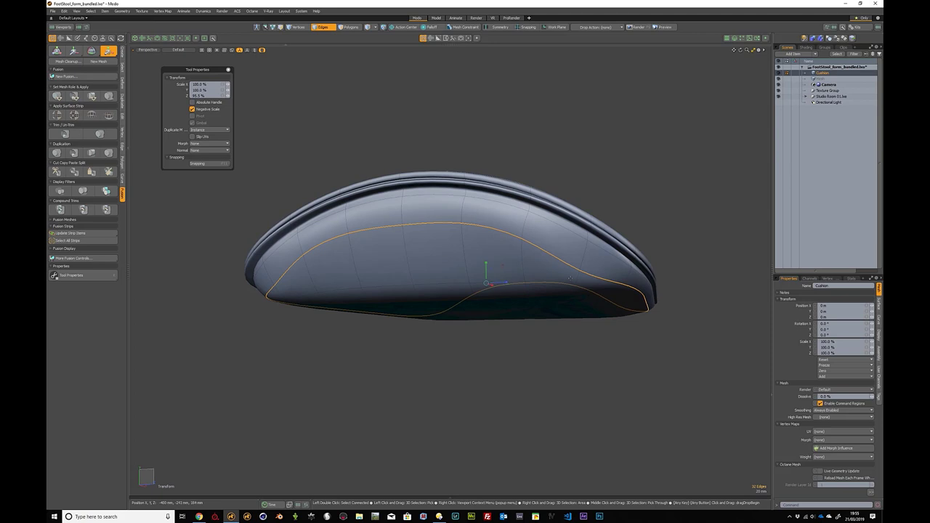
key("space")
key("r")
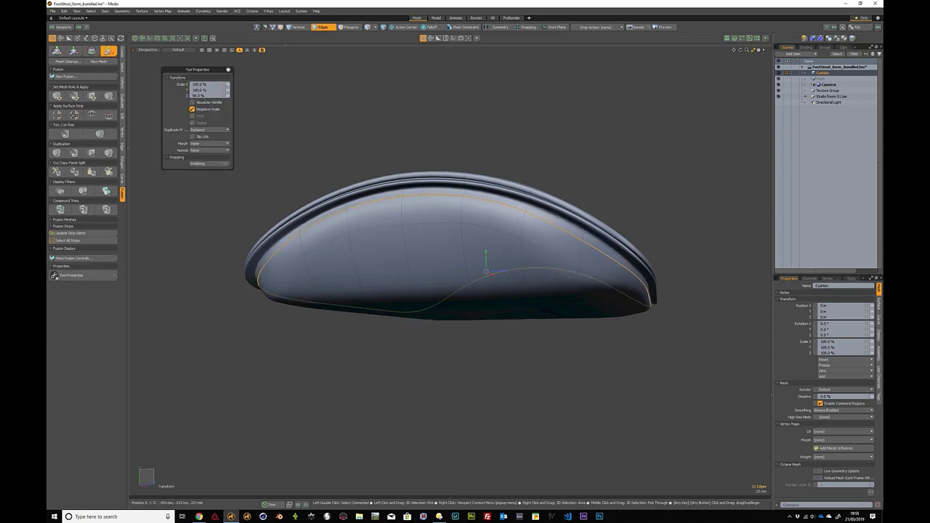
key("space")
Step: Clear the edge selection and save the footstool scene
left_click_drag(508, 273, 544, 239, "alt")
left_click_drag(544, 238, 538, 221, "ctrl+alt")
key("3")
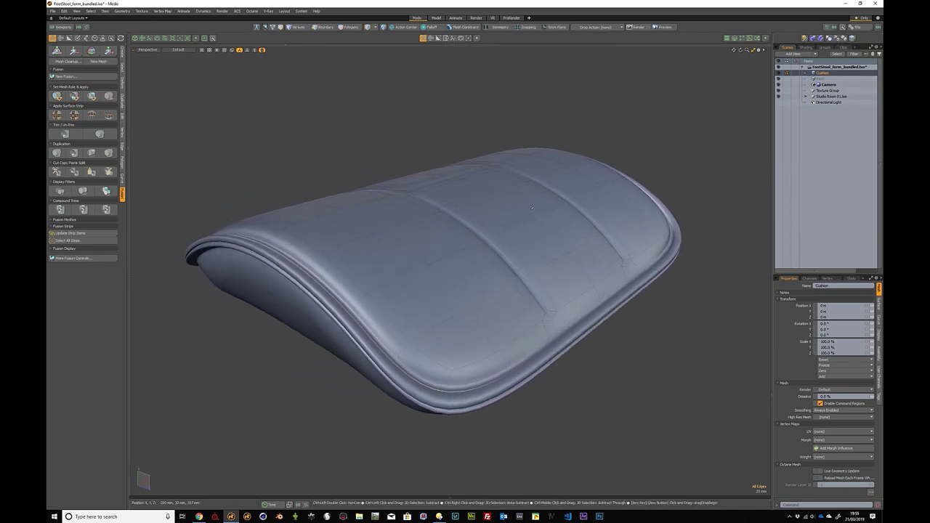
key("2")
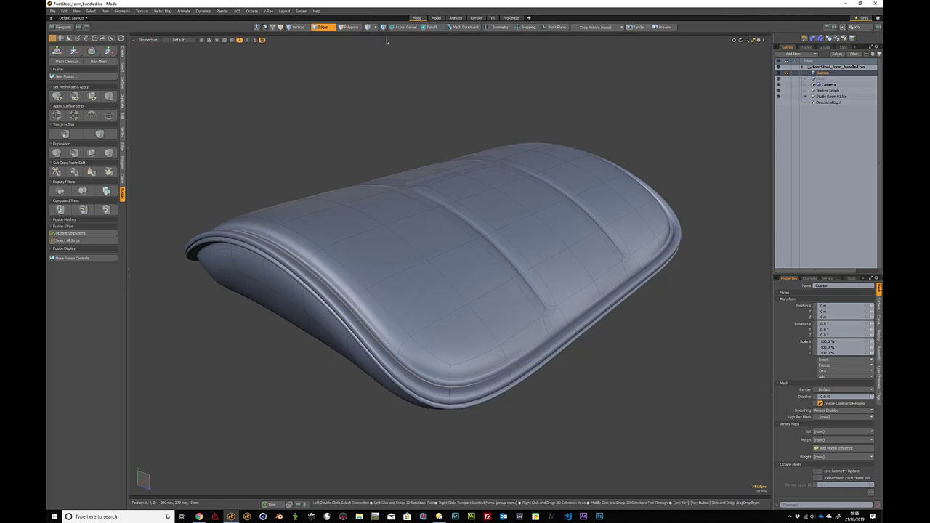
Step: Restore the collapsed viewport toolbar, show the render preview beside the perspective view, and check the grooved rim in leather there
left_click(415, 35)
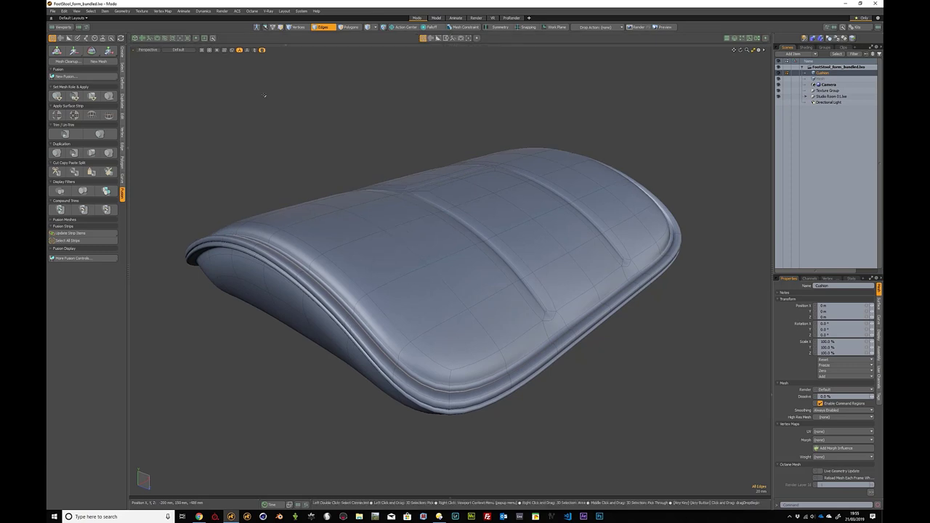
left_click(180, 40)
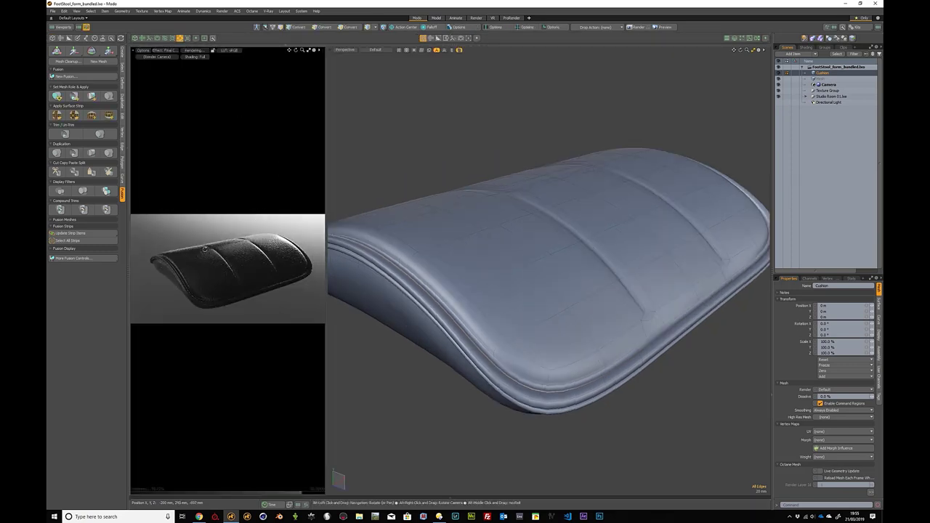
left_click_drag(208, 264, 212, 263, "alt")
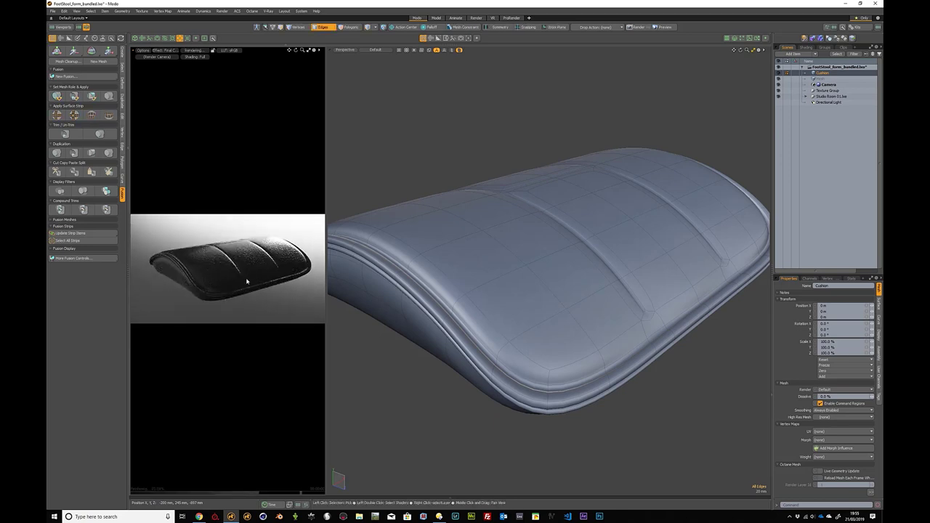
Step: Compare the whole cushion with the footstool reference image stool2.jpg and close the image
left_click_drag(882, 34, 929, 75)
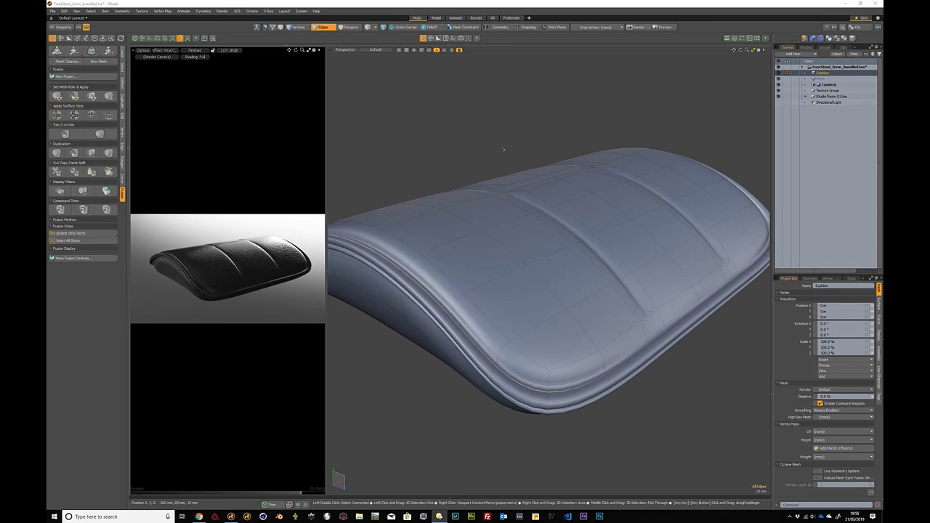
left_click_drag(432, 178, 496, 237, "alt")
key("2")
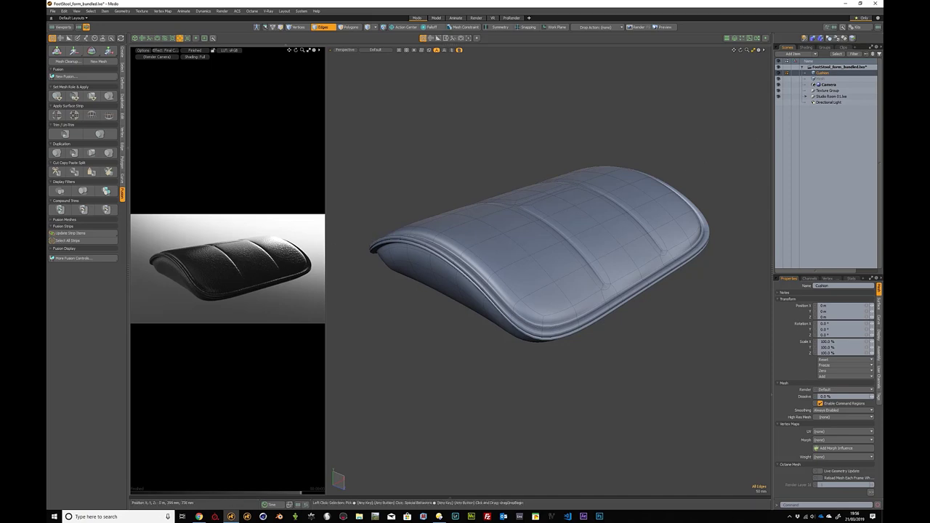
left_click(439, 516)
left_click_drag(543, 30, 456, 61)
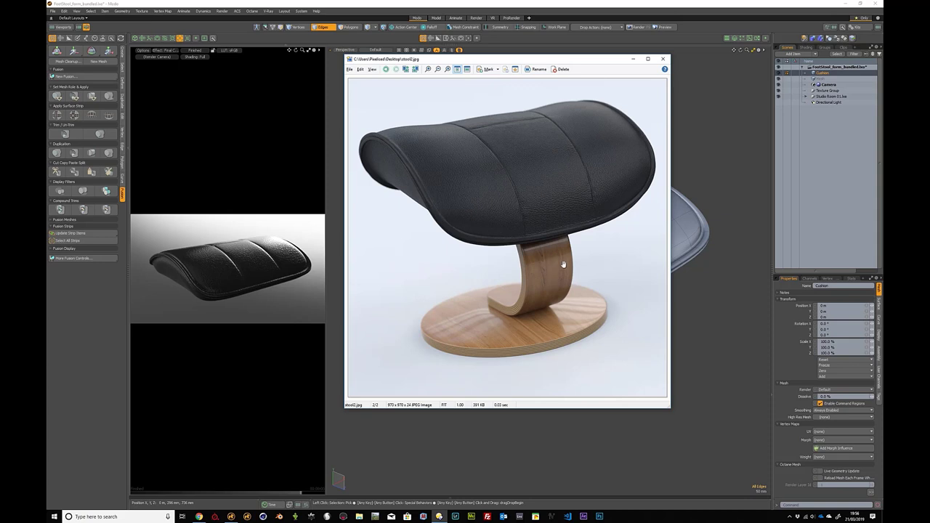
left_click(663, 59)
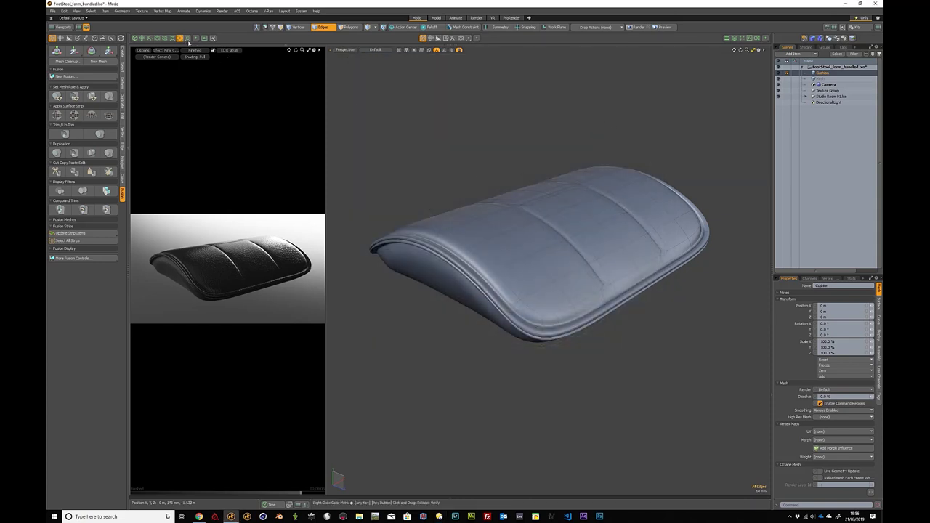
Step: Hide the render preview and activate the sculpting Move brush at a size of about 141
left_click(180, 38)
left_click_drag(434, 234, 406, 203, "alt")
left_click_drag(369, 177, 385, 188, "alt")
left_click(77, 38)
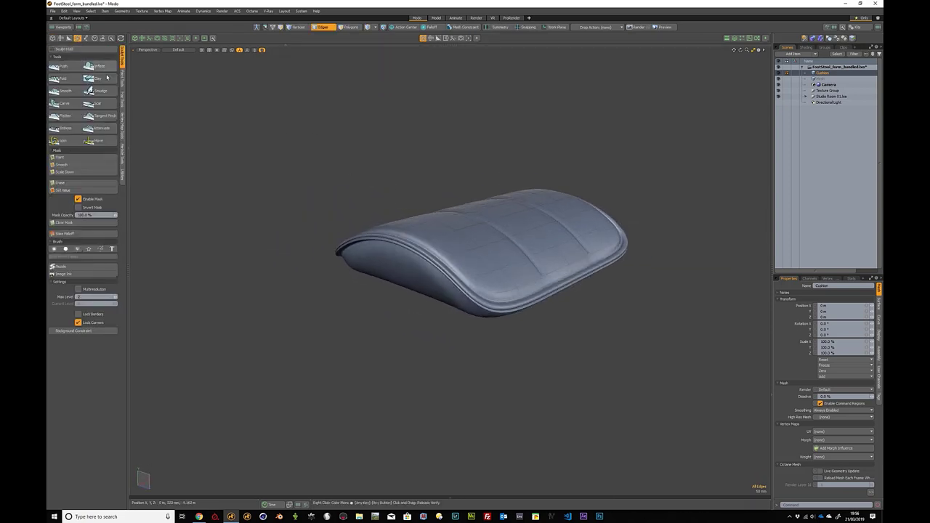
left_click(102, 141)
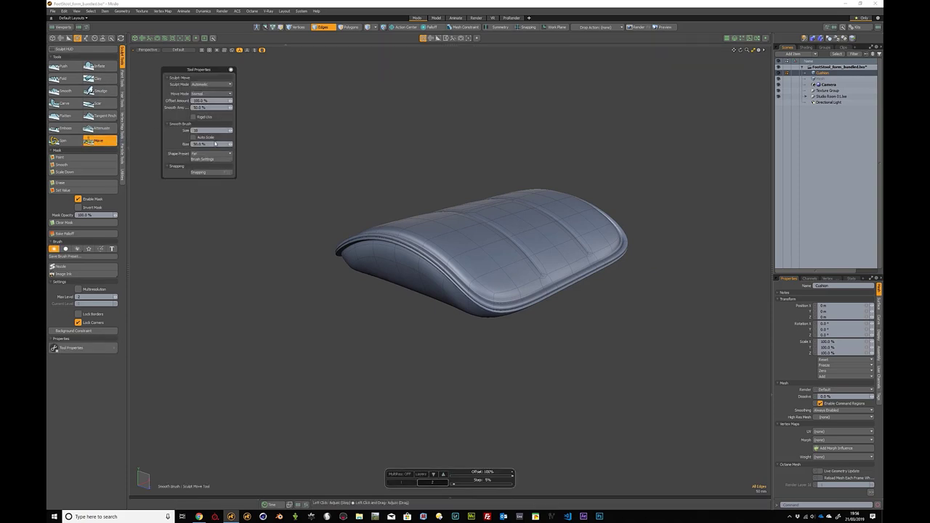
right_click_drag(338, 142, 374, 142)
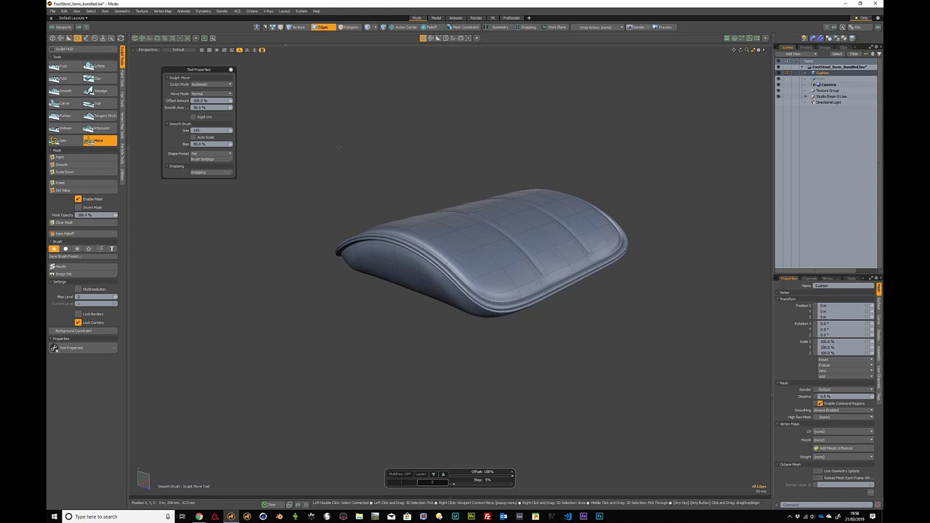
Step: Undo the trial stroke at the cushion's corner, turn on symmetry, and nudge the rounded rim corner inward with the Move brush
mouse_move(339, 148)
left_mouse_down("alt")
mouse_move(363, 152)
mouse_move(378, 172)
left_mouse_up("alt")
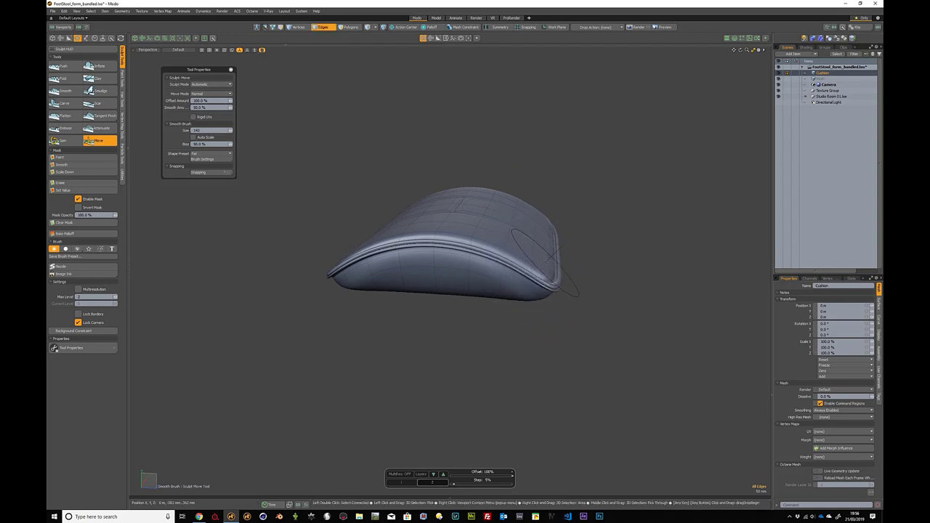
left_click_drag(551, 241, 553, 248)
key("ctrl+z")
left_click_drag(432, 286, 432, 297)
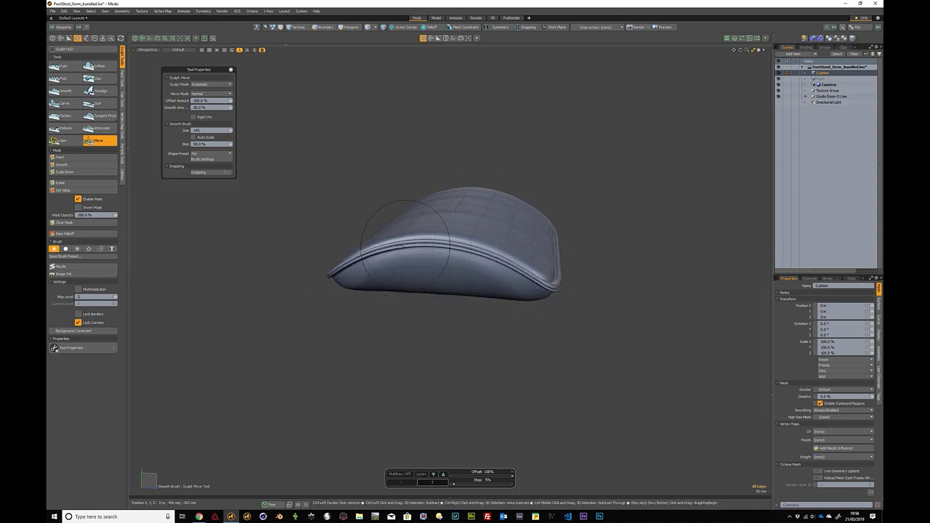
left_click_drag(403, 251, 509, 172, "alt")
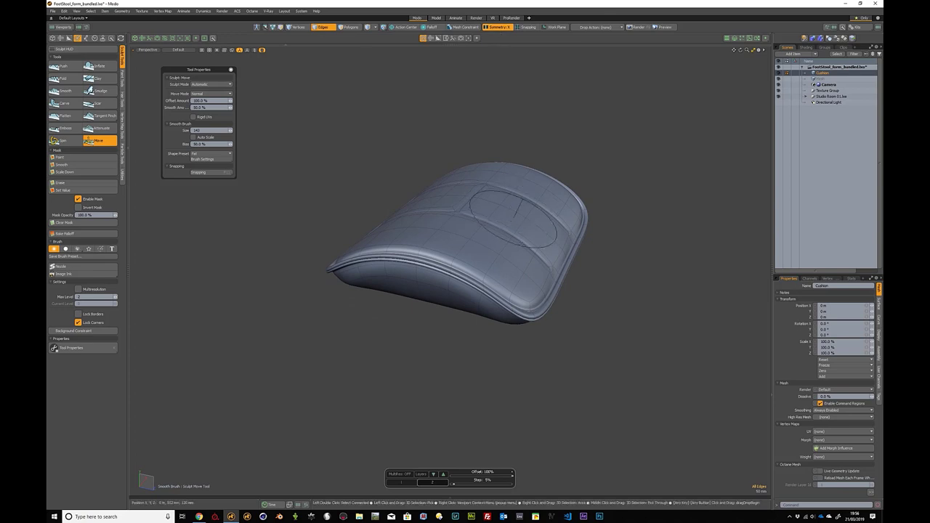
mouse_move(525, 295)
left_mouse_down()
mouse_move(520, 234)
mouse_move(522, 243)
mouse_move(491, 227)
mouse_move(456, 226)
mouse_move(491, 289)
left_mouse_up()
Step: Enlarge the Move brush and reshape the cushion's end panel and rim curve with broad symmetrical strokes
right_click_drag(465, 194, 539, 194)
left_click_drag(459, 204, 488, 244, "alt")
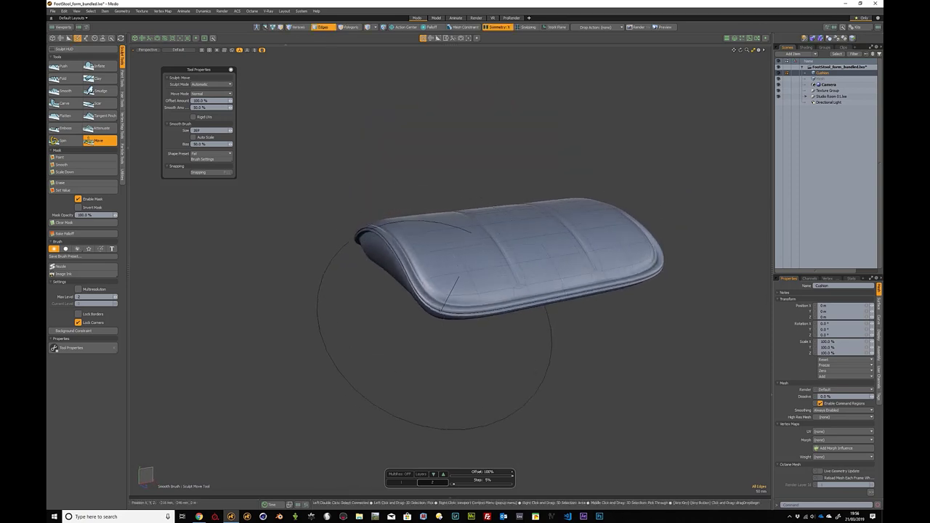
mouse_move(449, 308)
left_mouse_down("alt")
mouse_move(535, 260)
mouse_move(512, 283)
mouse_move(570, 259)
left_mouse_up("alt")
mouse_move(347, 267)
left_mouse_down()
mouse_move(353, 271)
mouse_move(343, 274)
mouse_move(366, 278)
mouse_move(412, 260)
mouse_move(439, 268)
mouse_move(504, 257)
mouse_move(462, 251)
left_mouse_up()
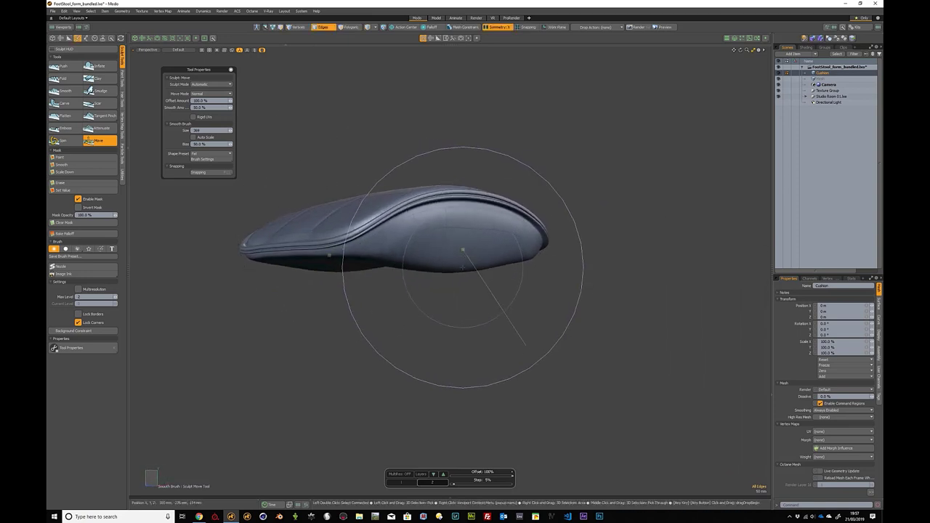
left_click_drag(466, 244, 461, 283, "alt")
scroll(425, 215, "up", 2)
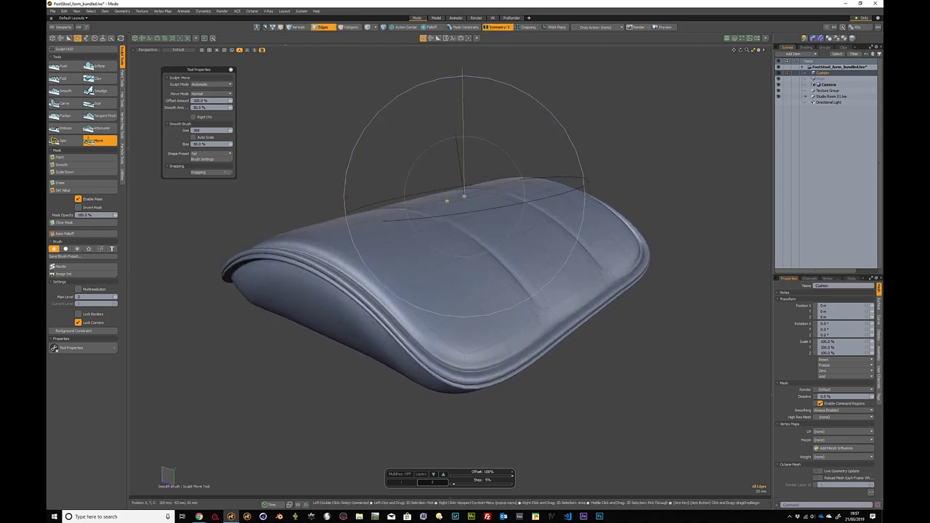
left_click_drag(464, 194, 483, 208, "alt")
mouse_move(396, 217)
left_mouse_down("alt")
mouse_move(436, 233)
mouse_move(518, 312)
left_mouse_up("alt")
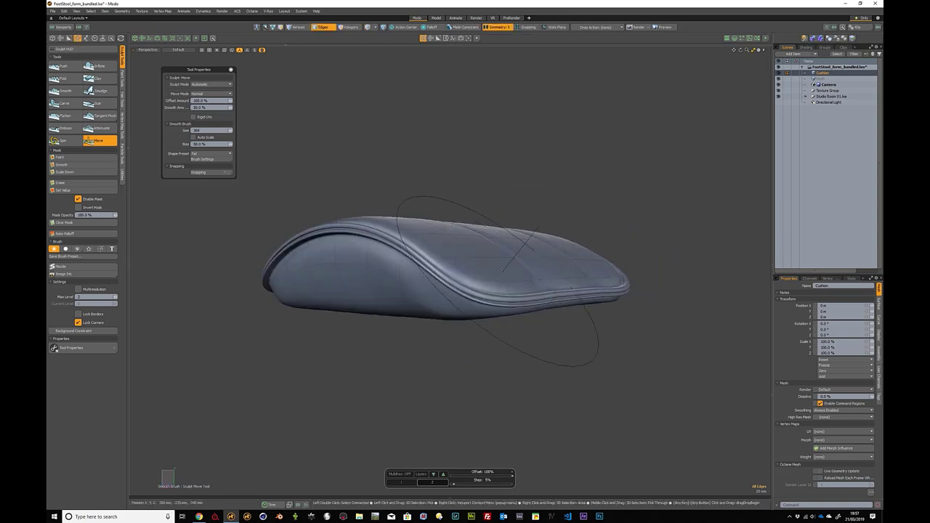
Step: Undo the small stroke on the cushion's rim and reduce the Move brush to size 196 for the seam ends
left_click_drag(498, 269, 498, 268)
key("ctrl+z")
right_click_drag(535, 268, 479, 268)
left_click_drag(478, 268, 472, 320, "alt")
scroll(541, 301, "up", 5)
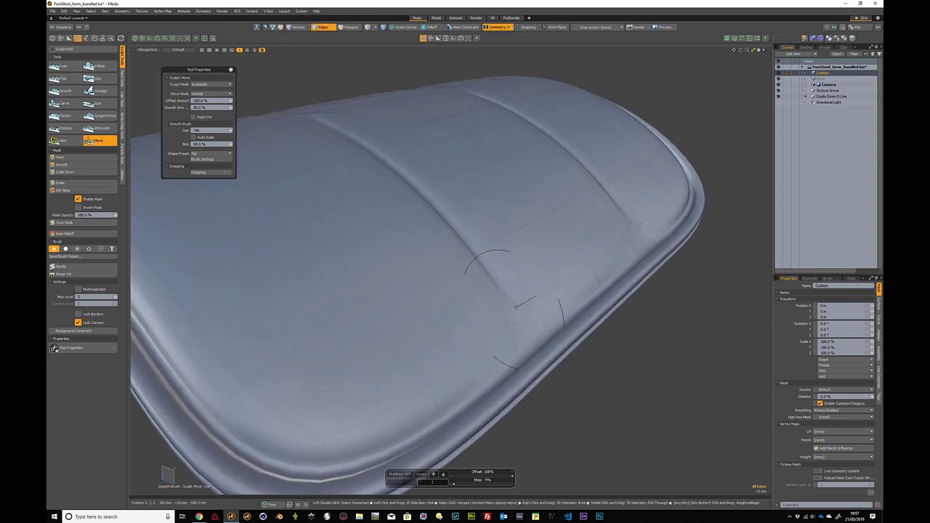
left_click_drag(523, 318, 501, 281, "alt")
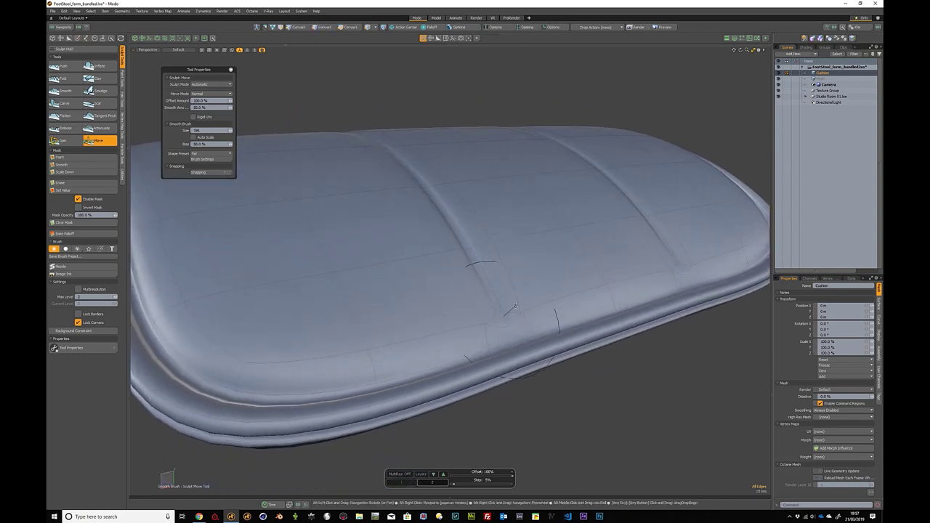
Step: Toggle the cushion's subdivision smoothing to check its control cage, examine the sculpted shape from both ends, and leave the Move brush
key("Tab")
mouse_move(542, 216)
left_mouse_down("alt")
mouse_move(511, 213)
mouse_move(505, 193)
mouse_move(488, 197)
mouse_move(570, 210)
mouse_move(536, 208)
mouse_move(536, 231)
mouse_move(557, 206)
mouse_move(580, 210)
left_mouse_up("alt")
key("Tab")
key("Tab")
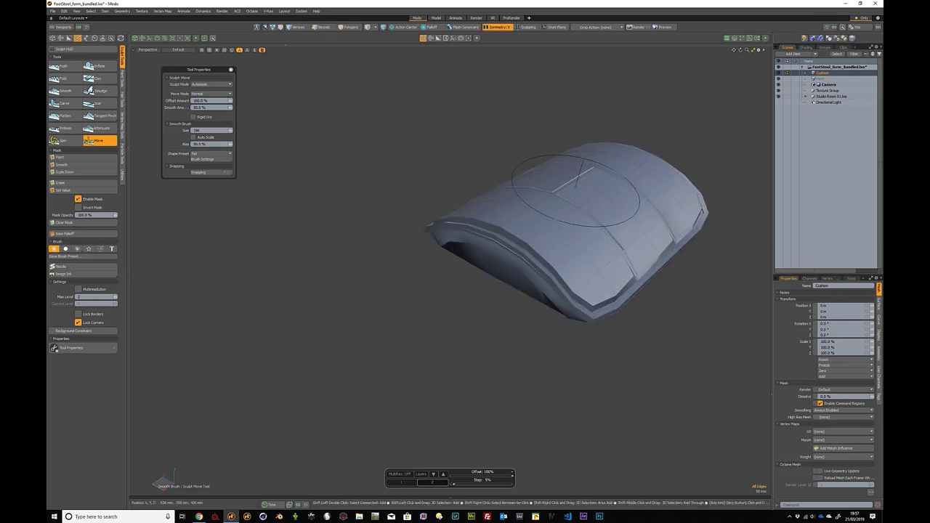
key("2")
key("Tab")
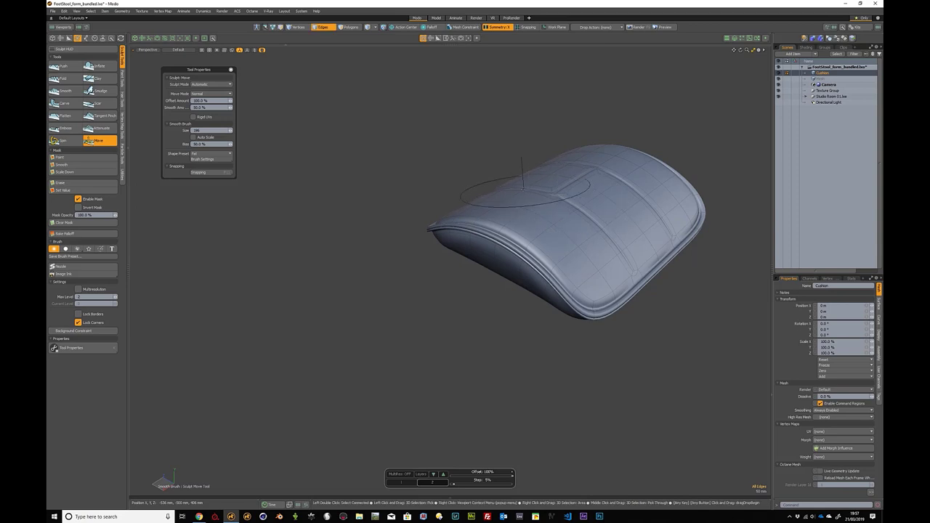
left_click_drag(520, 187, 366, 211, "alt")
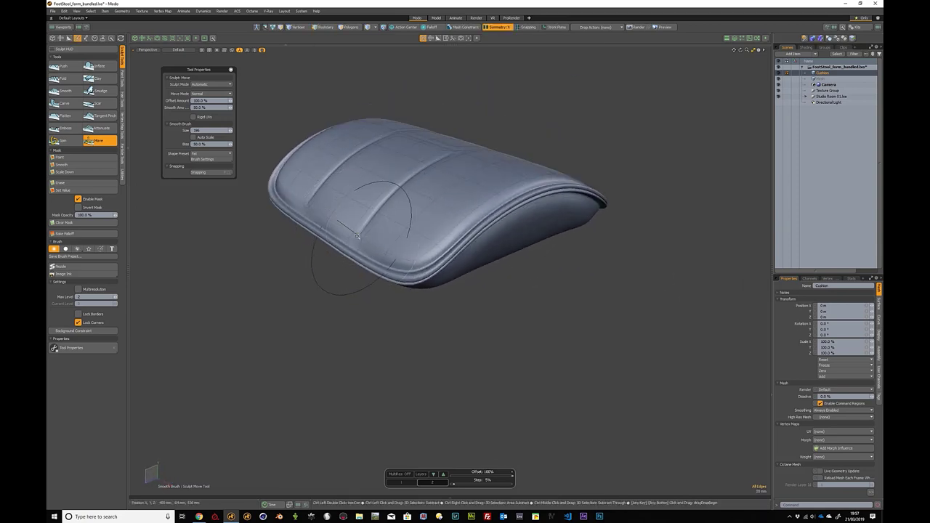
left_click_drag(313, 250, 316, 236, "alt")
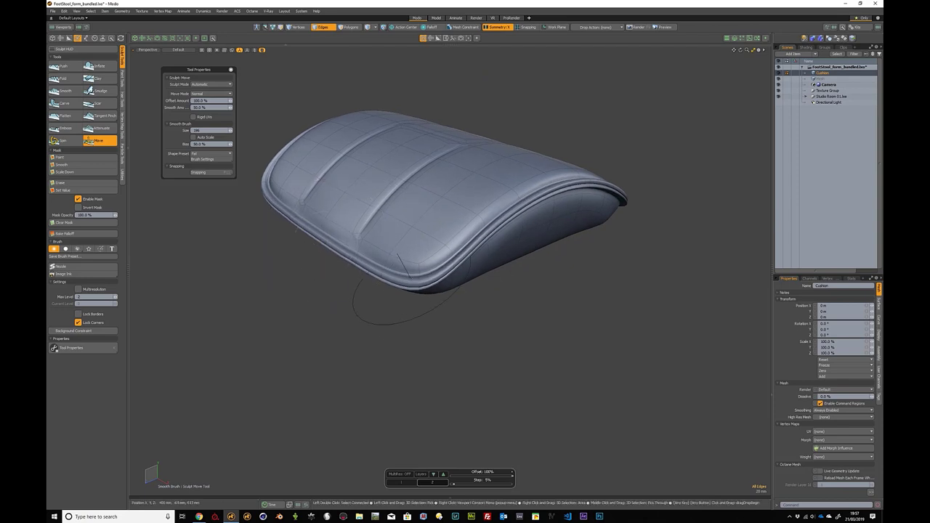
mouse_move(420, 277)
left_mouse_down("alt")
mouse_move(480, 218)
mouse_move(535, 189)
mouse_move(472, 202)
mouse_move(479, 174)
mouse_move(446, 183)
mouse_move(469, 178)
left_mouse_up("alt")
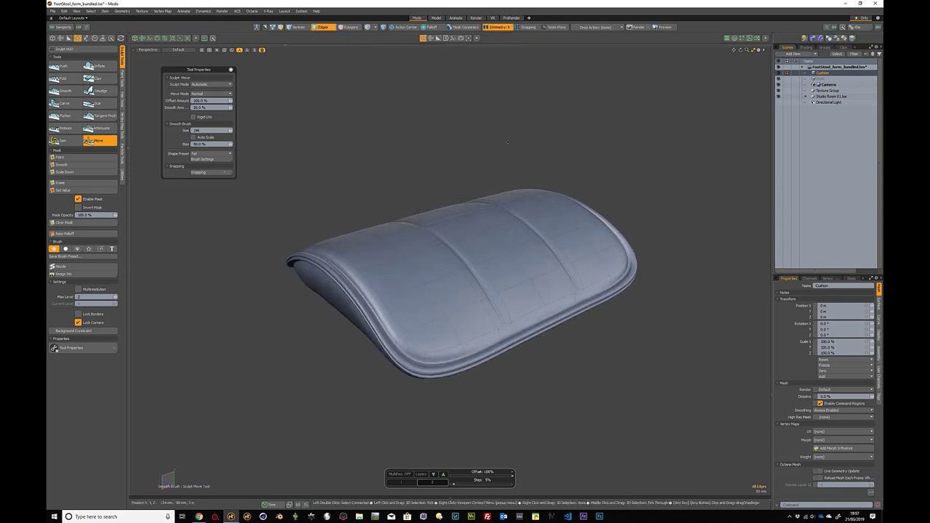
key("space")
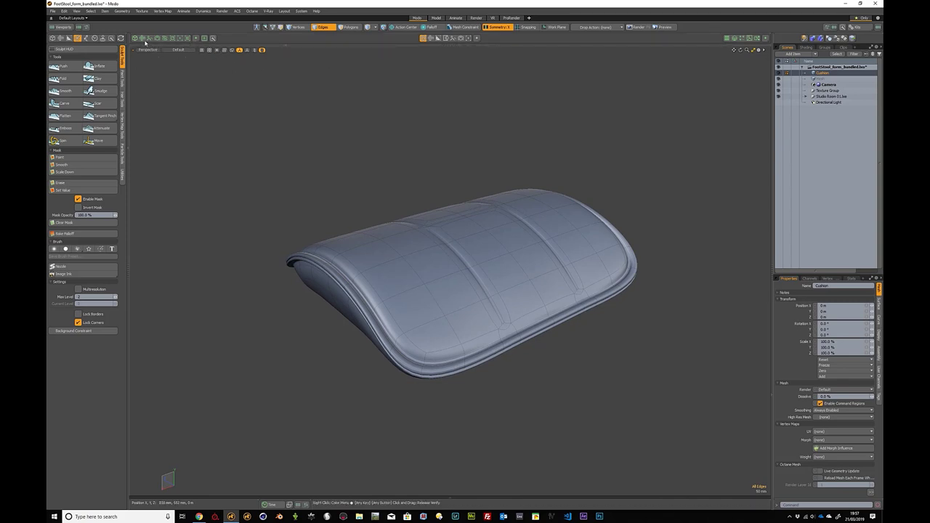
Step: Show the UV view beside the perspective view and display the cushion's Texture UV map
left_click(143, 38)
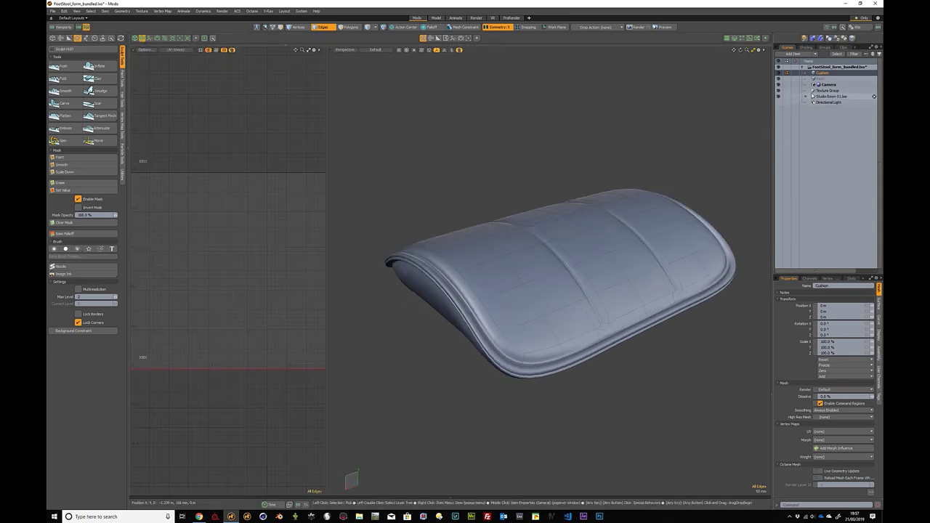
left_click_drag(524, 258, 476, 268, "alt")
scroll(505, 245, "up", 4)
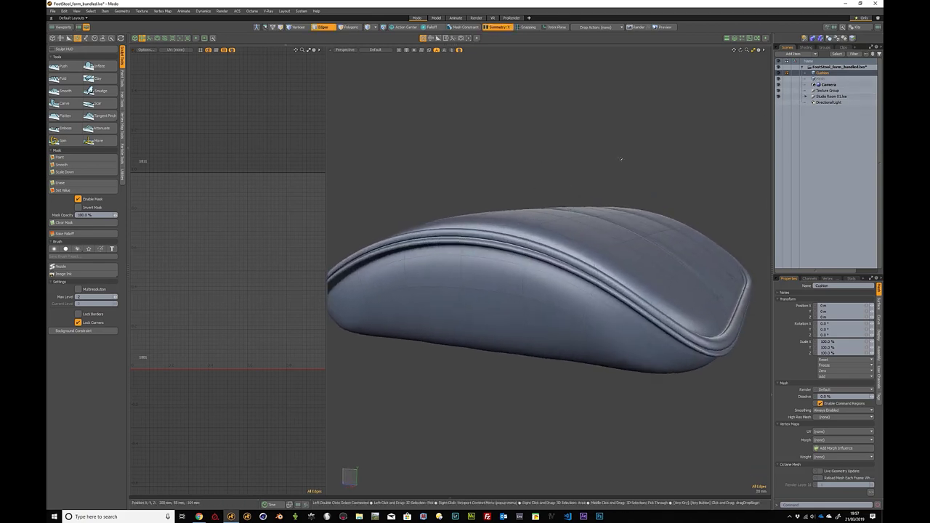
left_click(828, 279)
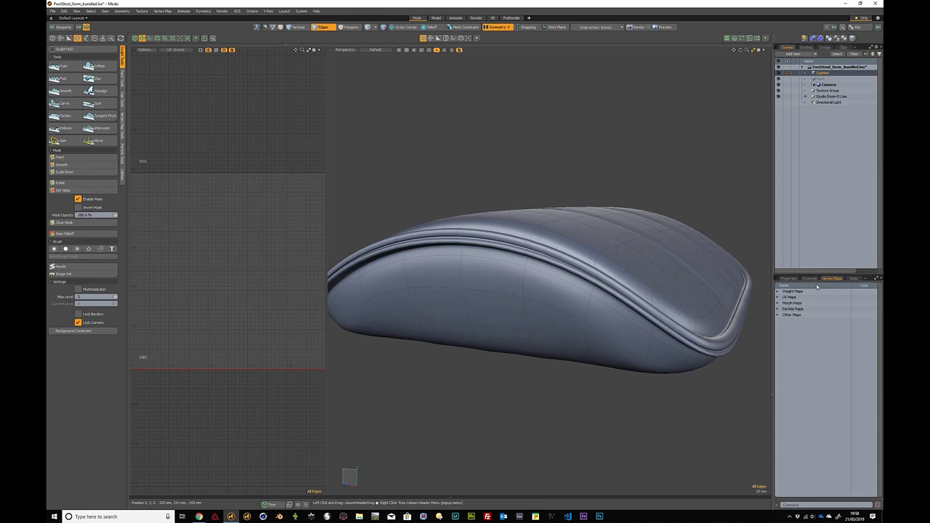
left_click(777, 297)
left_click(793, 303)
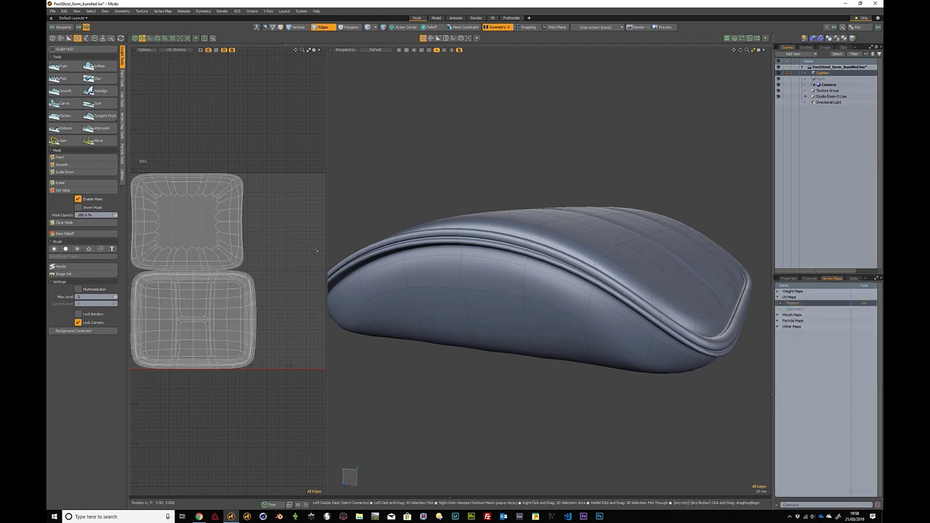
Step: Select two neighbouring edges in the rim's piping groove, examine where they lie in the UV map, and clear the selection
key("2")
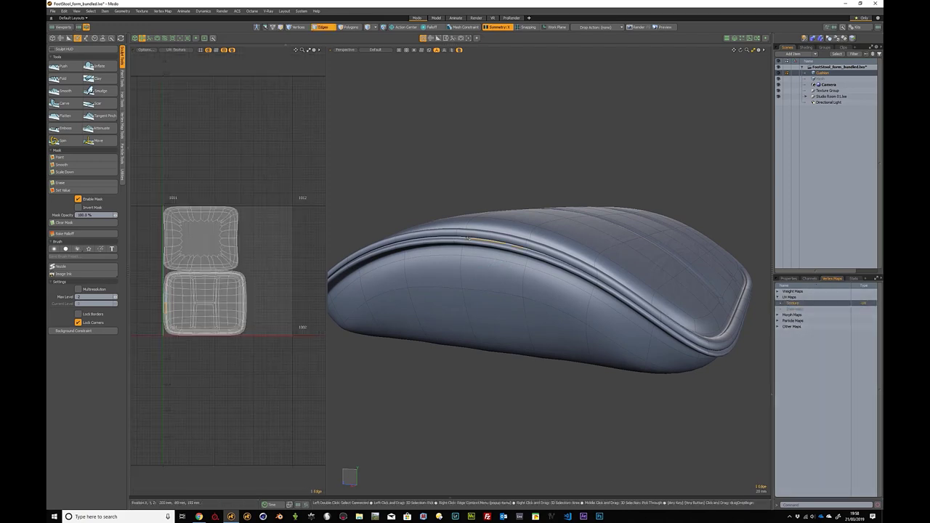
key("shift+a")
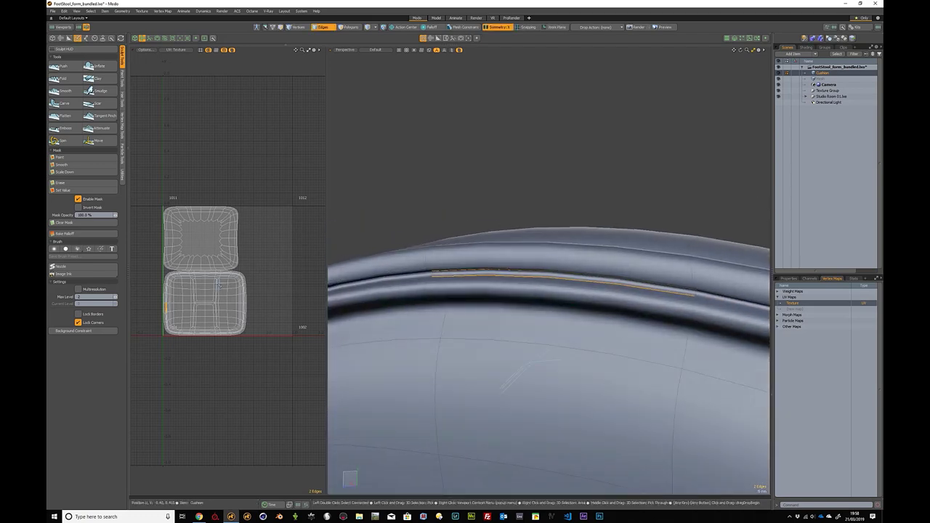
left_click_drag(615, 203, 629, 204, "alt")
left_click_drag(629, 204, 584, 250, "ctrl+alt")
key("2")
key("shift+a")
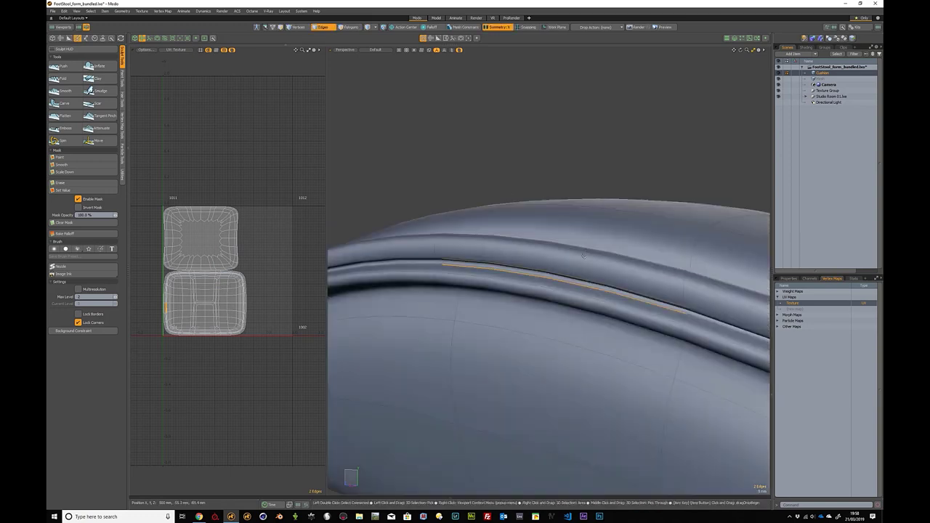
key("shift+a")
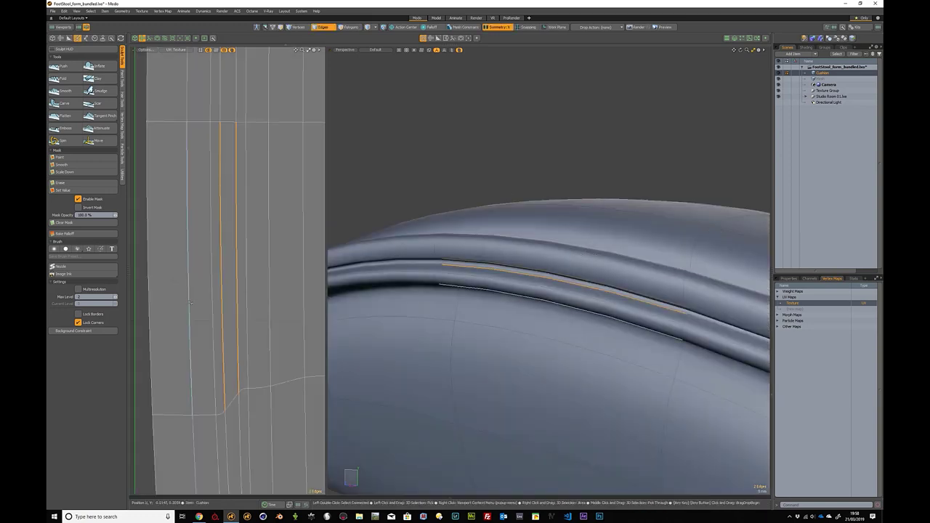
scroll(235, 290, "down", 6)
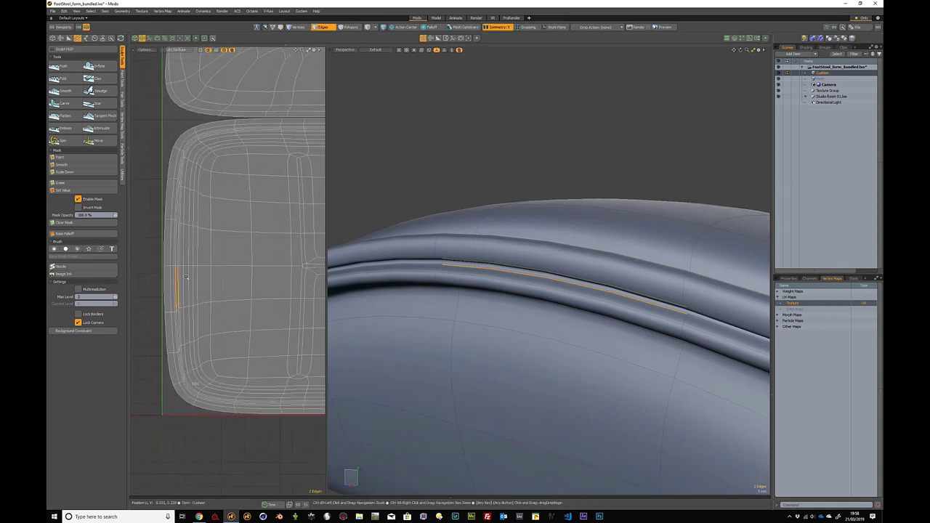
scroll(207, 266, "down", 1)
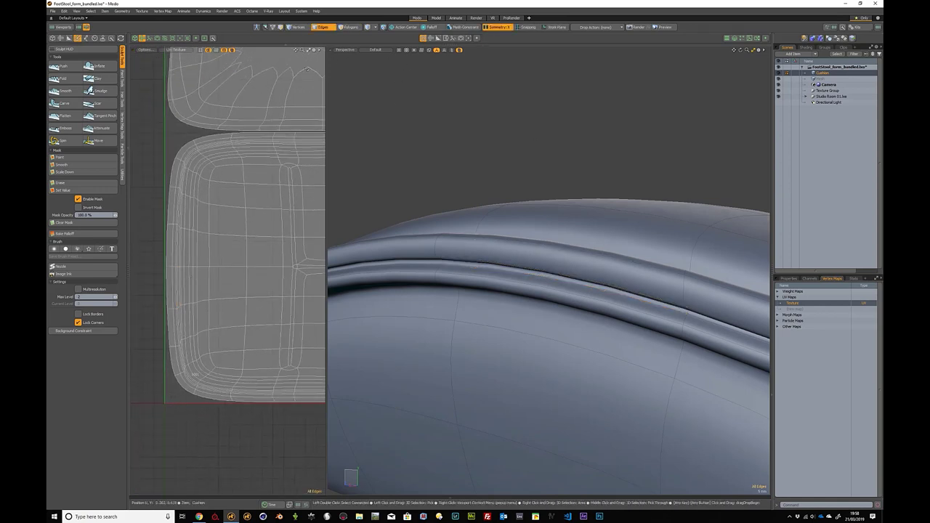
Step: Hide the UV view and enable textures in the perspective view to show the leather on the cushion
key("ctrl+space")
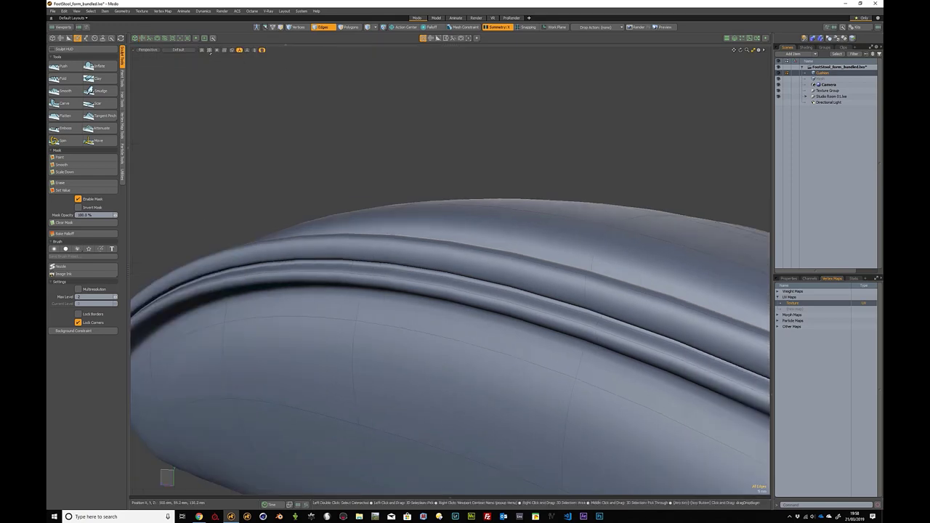
left_click(209, 50)
left_click(207, 55)
left_click(201, 50)
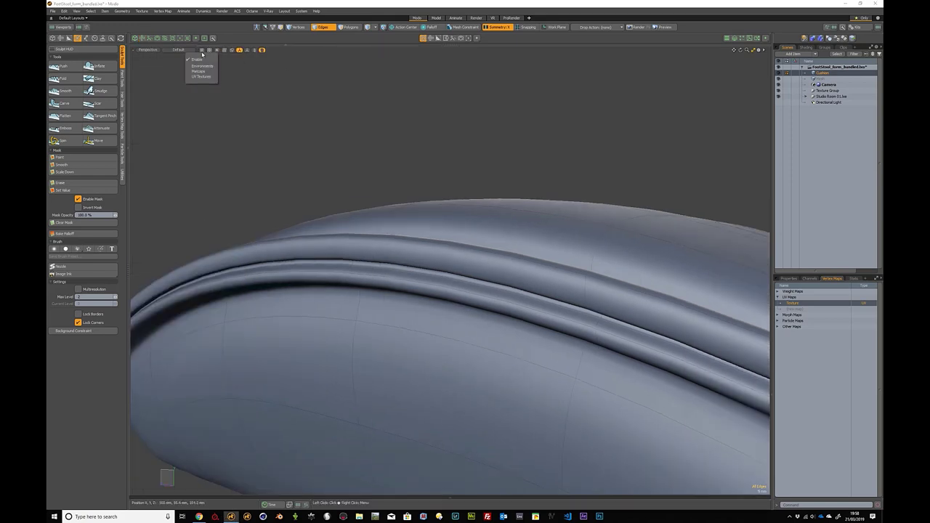
left_click(202, 59)
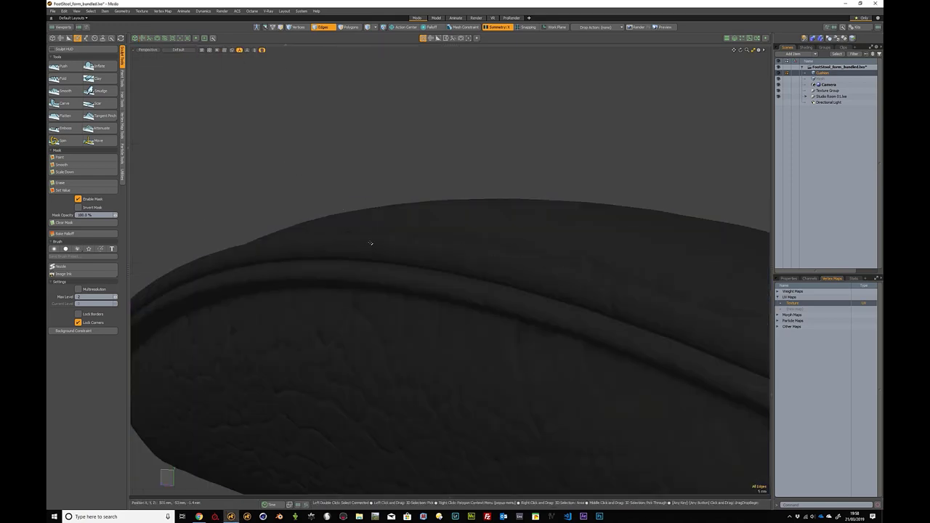
Step: Show the UV view beside the perspective view and select the loop of underside polygons just below the piping
key("super")
key("super")
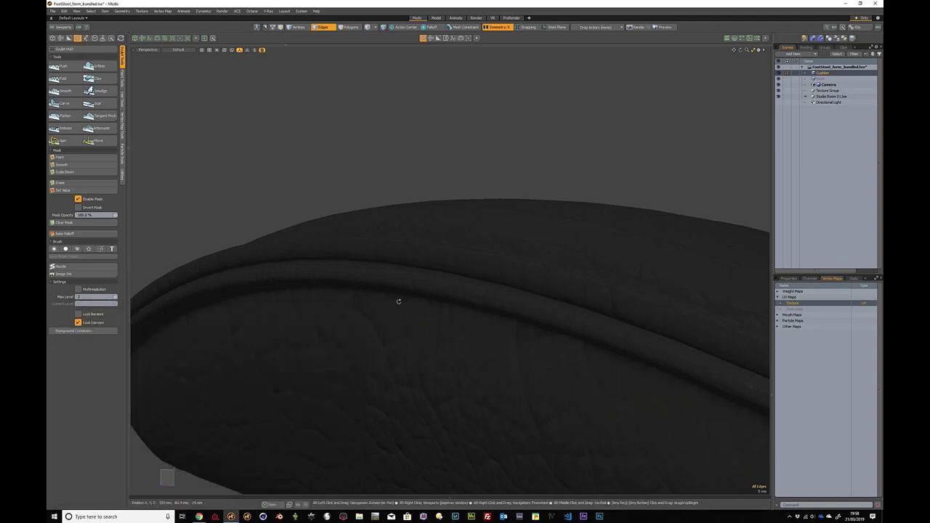
left_click_drag(398, 300, 402, 273, "alt")
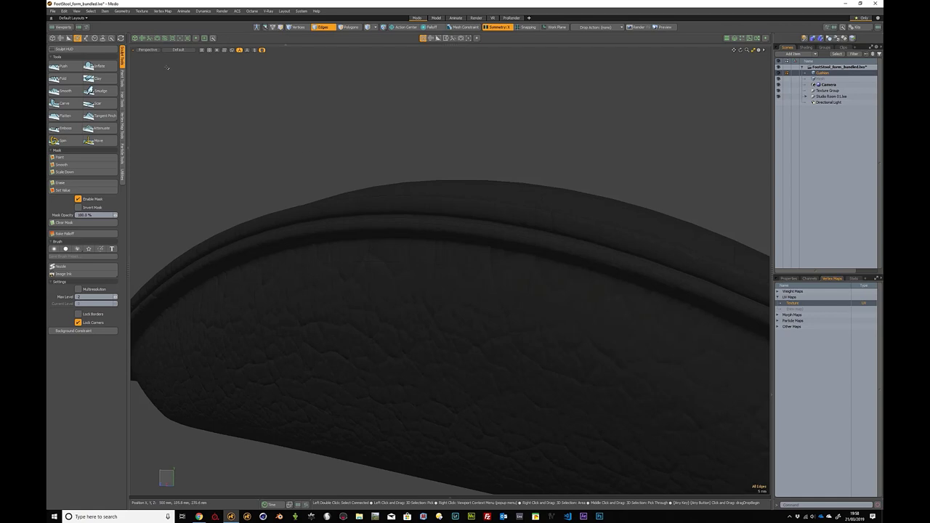
left_click(143, 39)
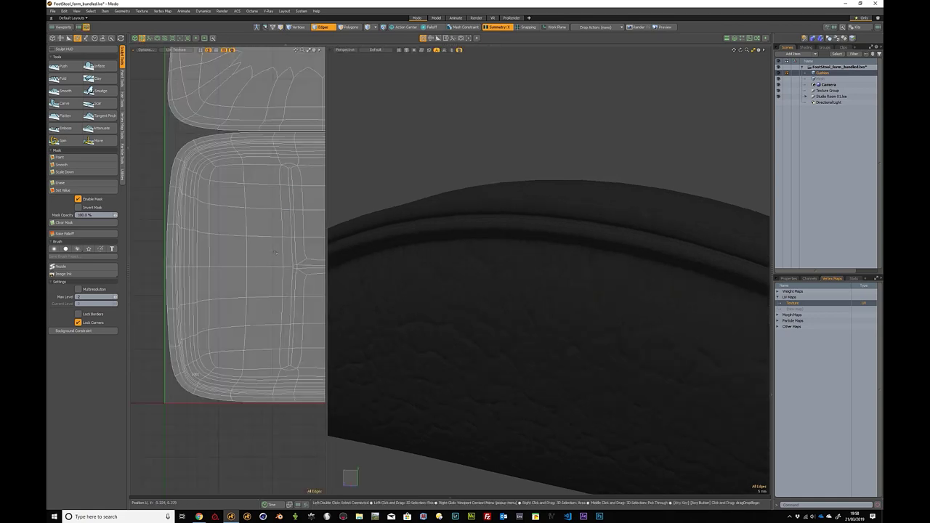
mouse_move(507, 295)
left_mouse_down()
mouse_move(523, 293)
mouse_move(430, 291)
left_mouse_up()
key("l")
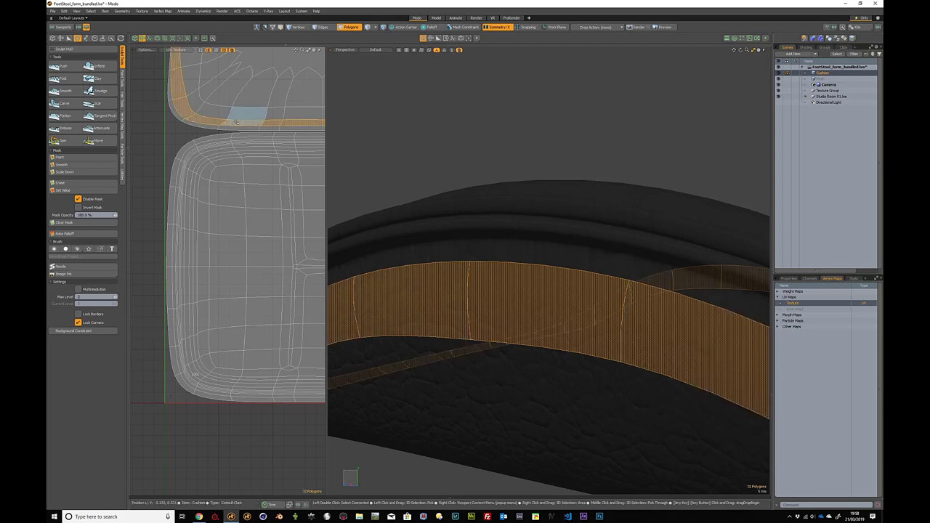
Step: Select the cushion underside's whole UV island to check which part of the mesh it covers, and clear the selection
key("a")
double_click(215, 243)
key("a")
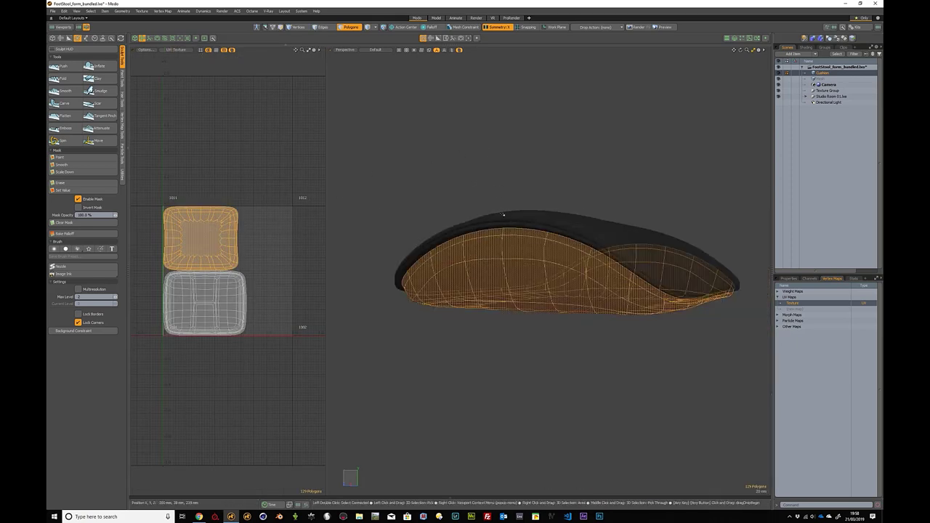
left_click(479, 181)
Step: Load the numbered rainbow checker image as UV texture, enable it in the perspective view, and examine the distortion around the cushion's edge
left_click(398, 50)
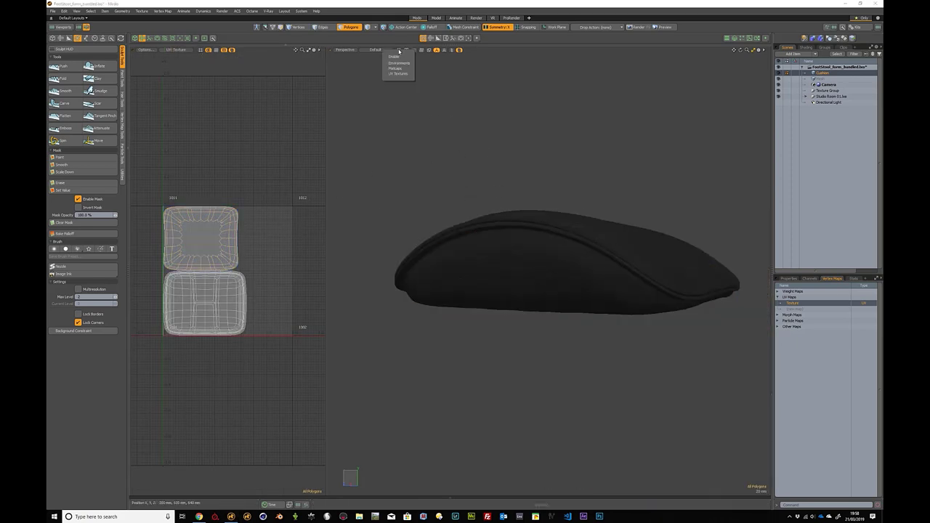
left_click(395, 74)
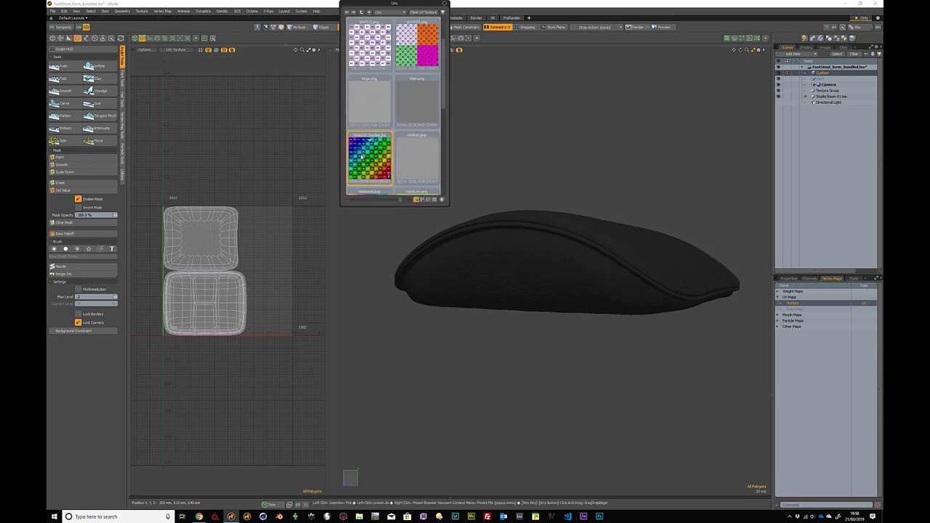
left_click(398, 49)
left_click(397, 58)
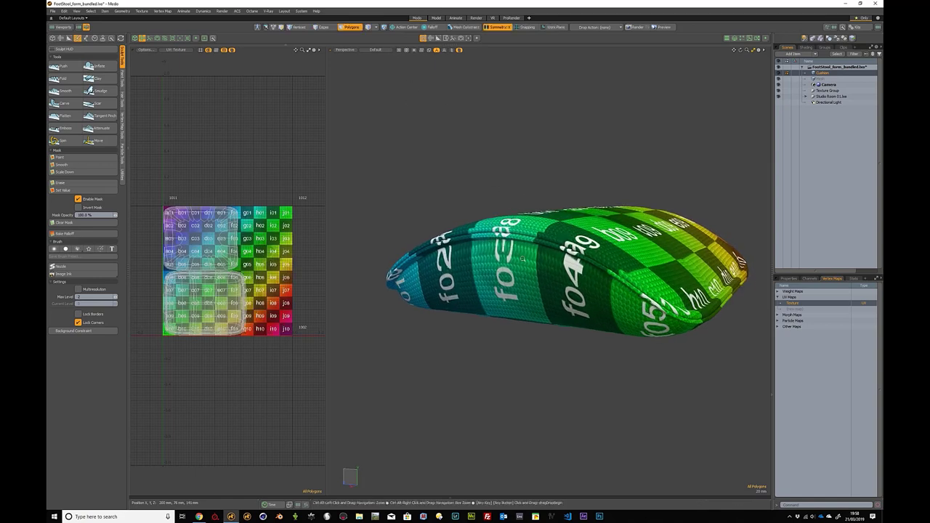
left_click_drag(526, 255, 533, 275, "alt")
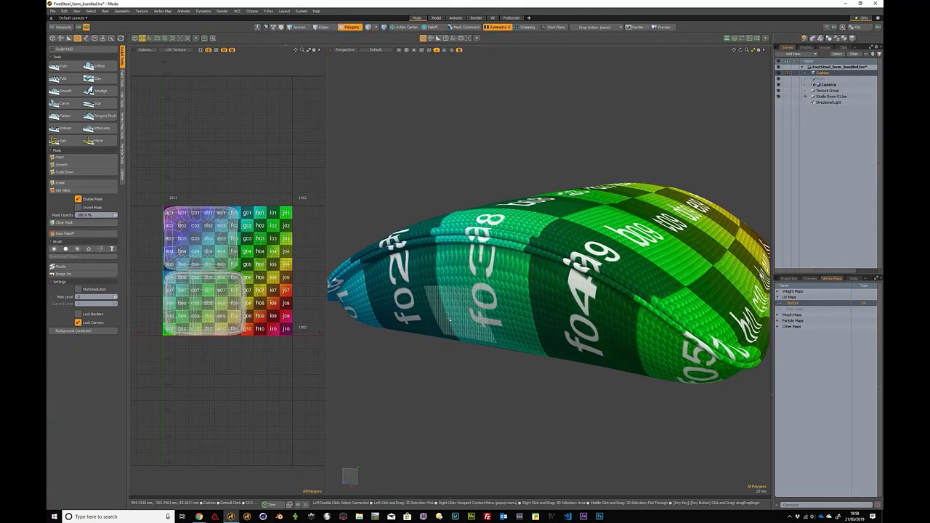
left_click_drag(473, 292, 471, 273, "alt")
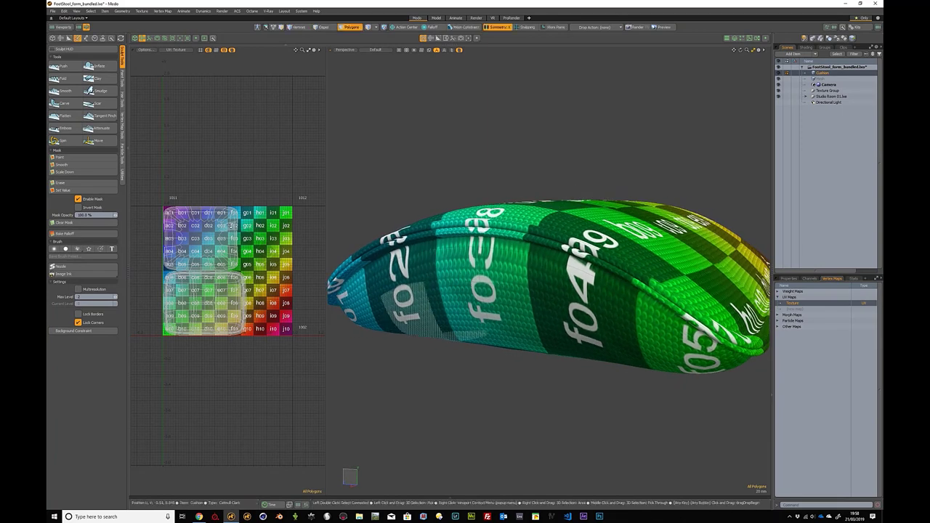
Step: Relax the UV island of the cushion's underside with UV Relax in Conformal mode
double_click(231, 226)
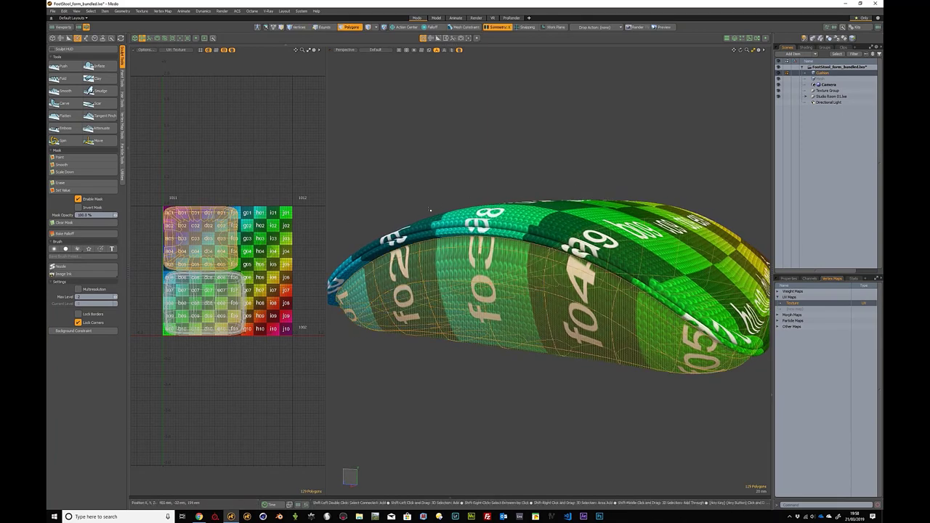
left_click_drag(436, 226, 552, 234, "alt")
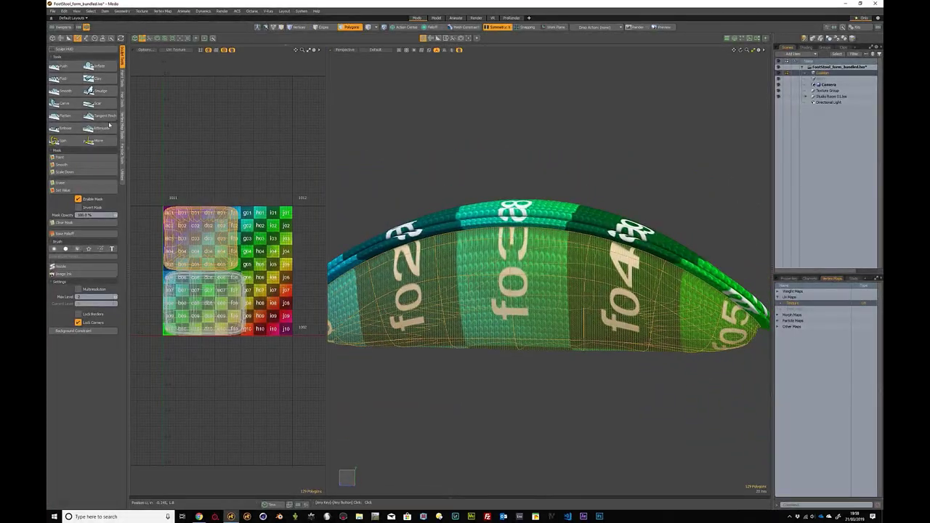
left_click(60, 39)
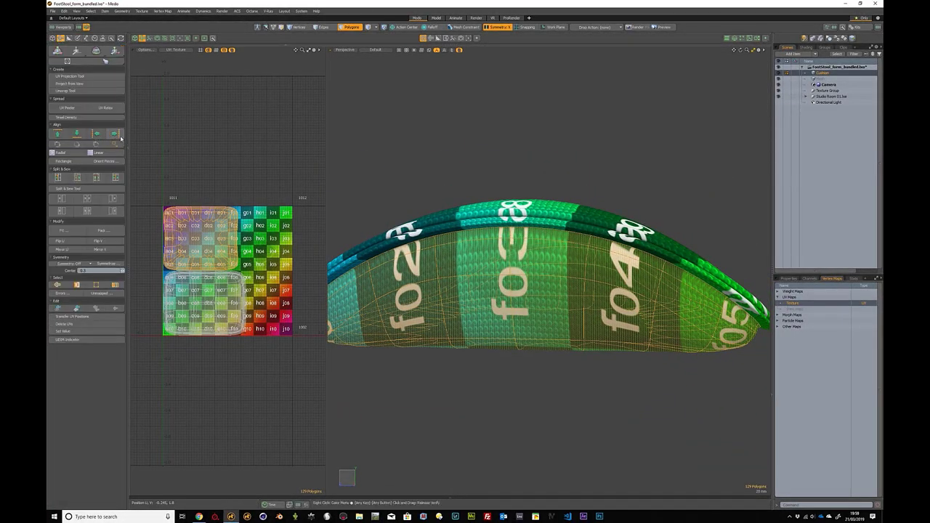
left_click(105, 109)
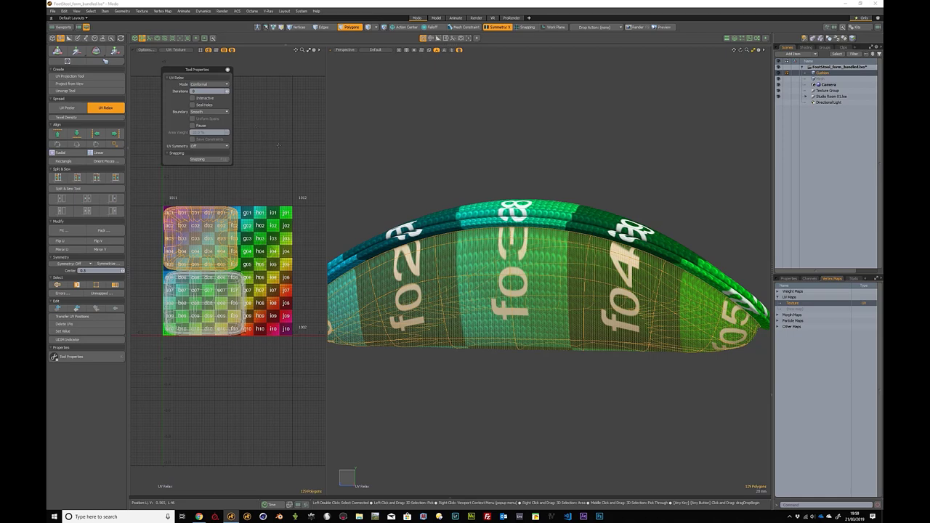
left_click_drag(412, 159, 465, 158)
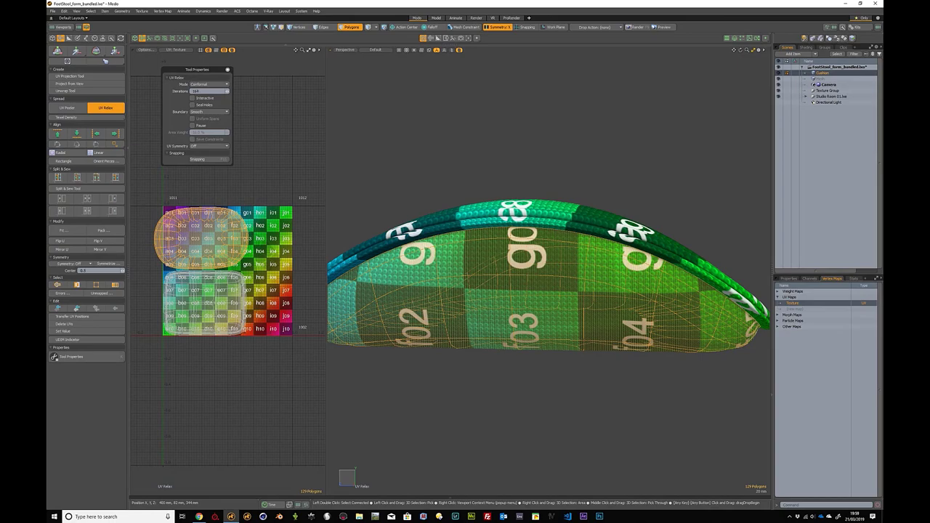
left_click_drag(413, 159, 519, 207, "alt")
key("Escape")
Step: Relax the UV island of the cushion's top with Conformal UV Relax, clear the selection, and examine the checker along the edge
mouse_move(554, 242)
left_mouse_down("alt")
mouse_move(506, 253)
mouse_move(536, 260)
mouse_move(555, 251)
mouse_move(554, 234)
left_mouse_up("alt")
left_click_drag(469, 260, 444, 313, "alt")
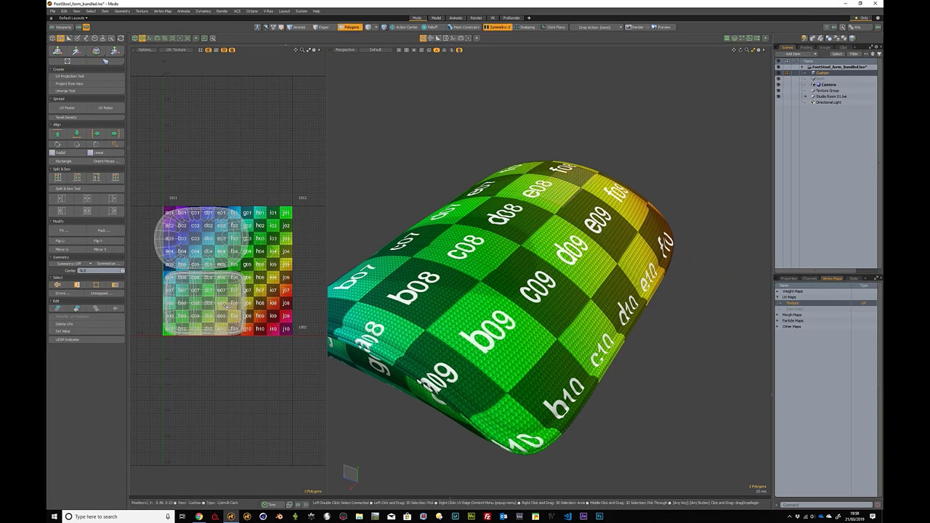
double_click(226, 307)
left_click(101, 109)
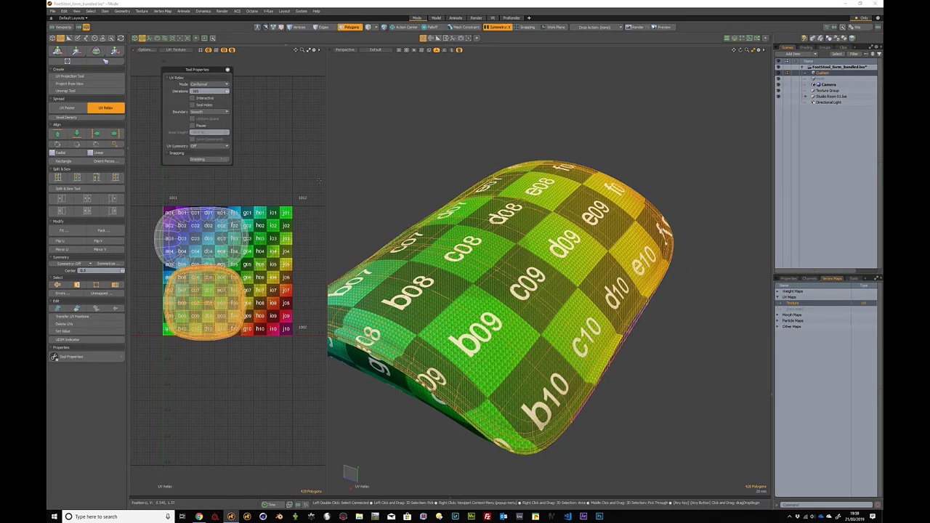
key("space")
left_click(431, 146)
left_click_drag(431, 146, 500, 186, "alt")
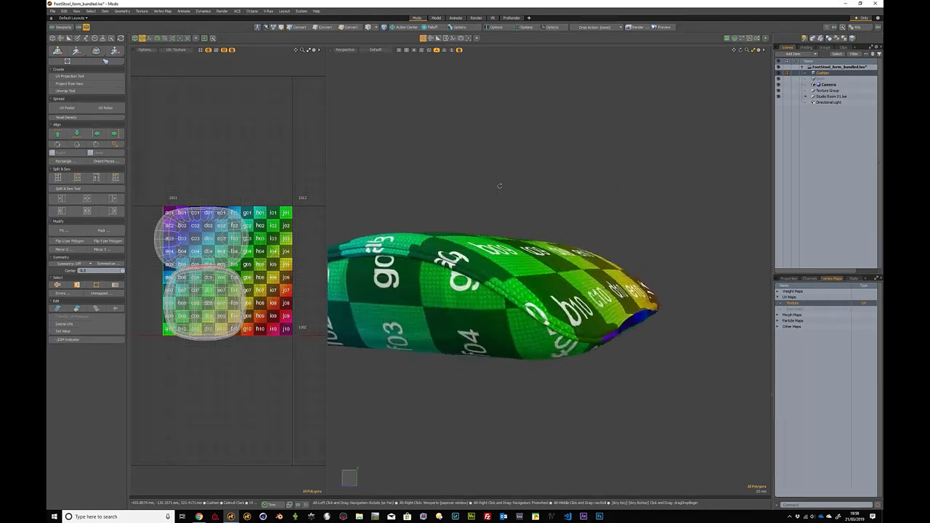
left_click_drag(437, 180, 469, 177, "alt")
Step: Disable the checker texture in the perspective view and examine the leather cushion from its corner
left_click(400, 51)
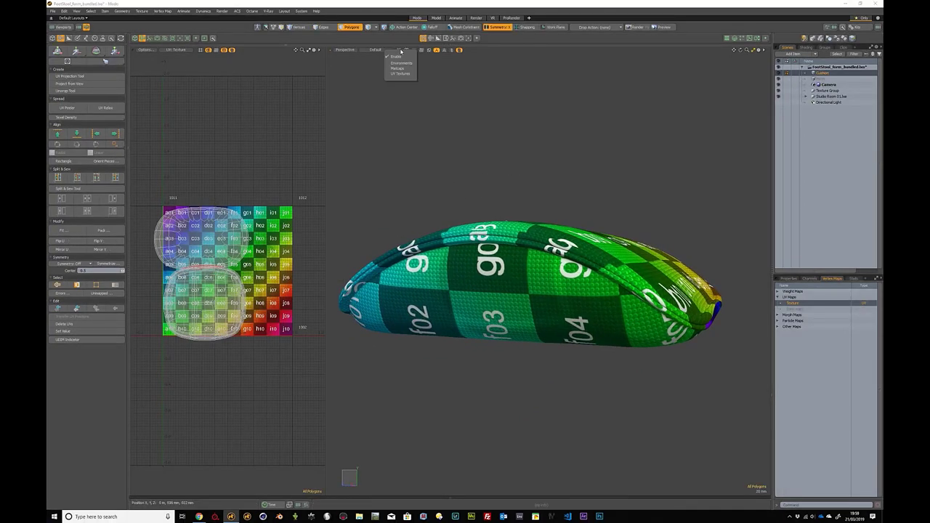
left_click(396, 57)
left_click_drag(470, 141, 486, 164, "alt")
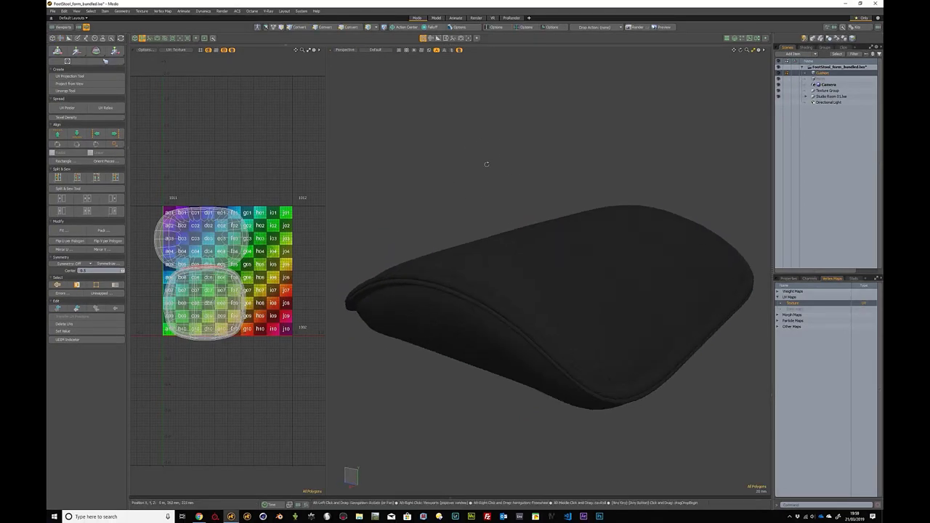
left_click_drag(478, 345, 493, 225, "ctrl+alt")
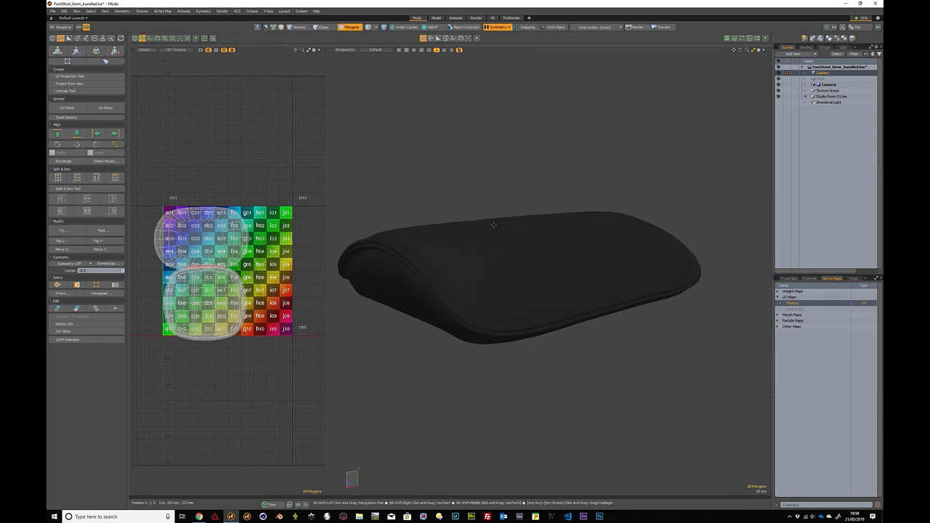
Step: Pack the UV islands with Pack and Stretch enabled and the pack region set to Normalized
left_click(102, 231)
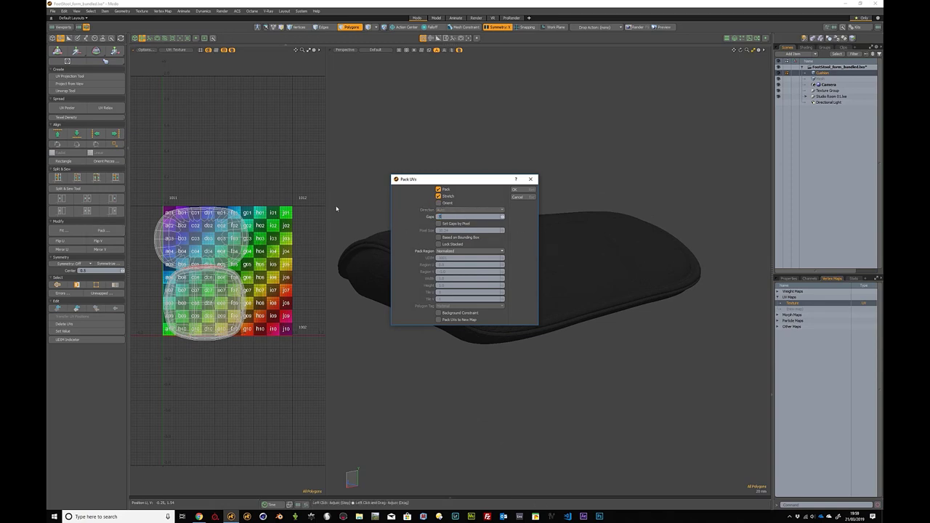
key("Return")
left_click_drag(492, 240, 456, 260, "alt")
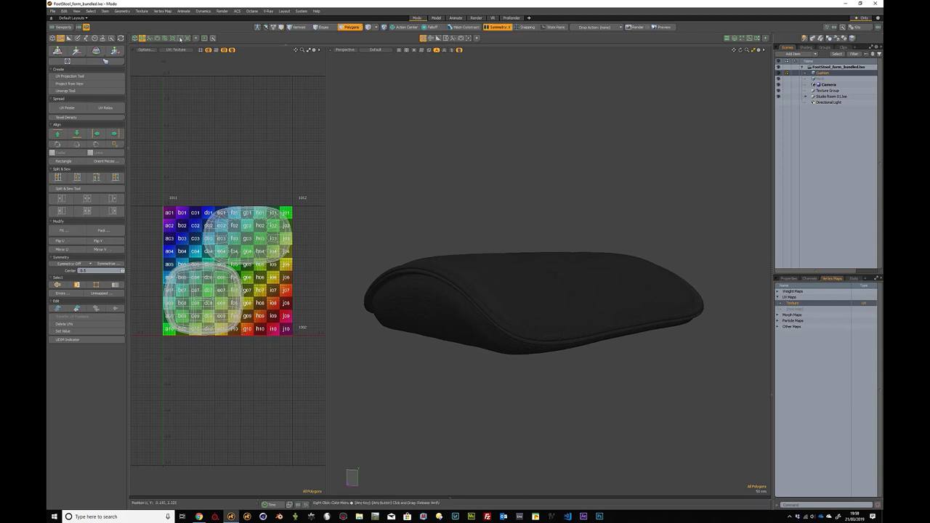
Step: Replace the UV view with the render preview, widen it, and orbit the rendered cushion to examine the leather grain
left_click(179, 39)
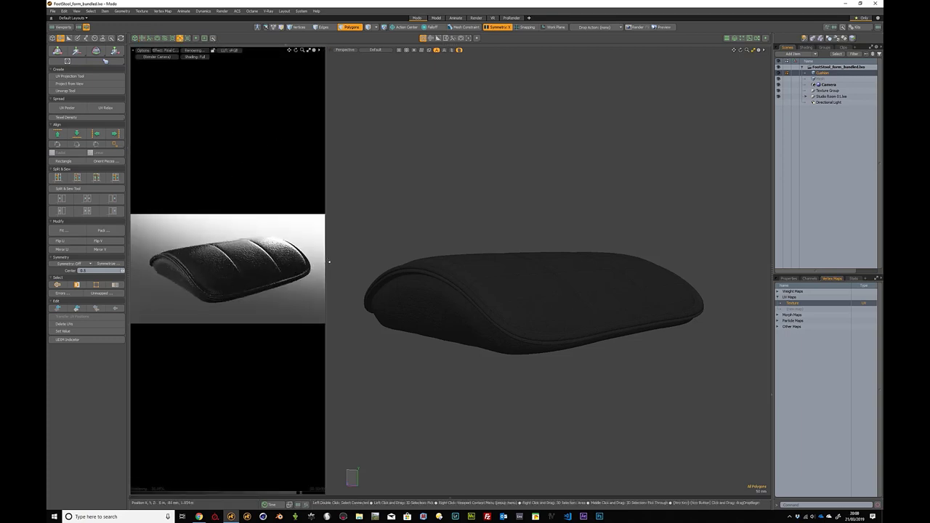
left_click_drag(329, 262, 586, 277)
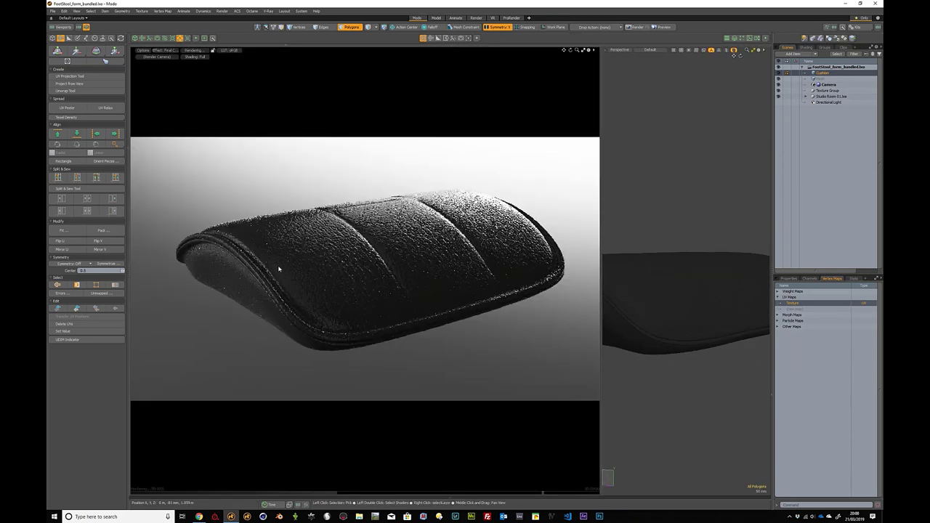
left_click_drag(289, 280, 338, 265, "alt")
left_click_drag(392, 255, 405, 265, "alt")
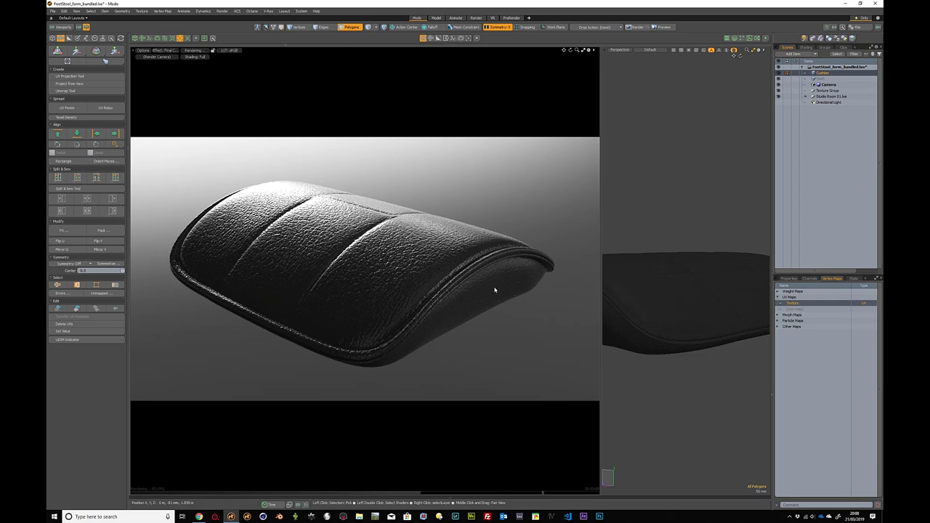
Step: Select the normal map layer in the Leather material of the Shader Tree and display its texture locator properties
left_click(807, 48)
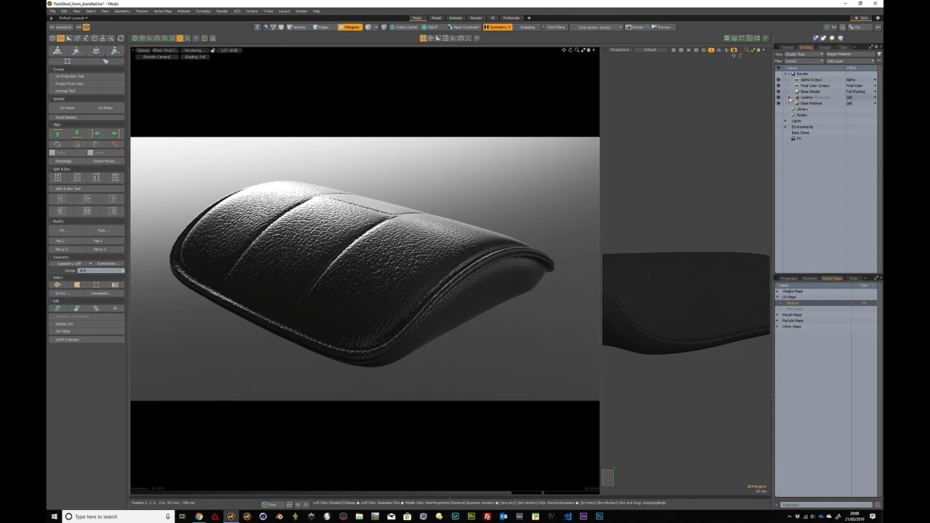
left_click(789, 97)
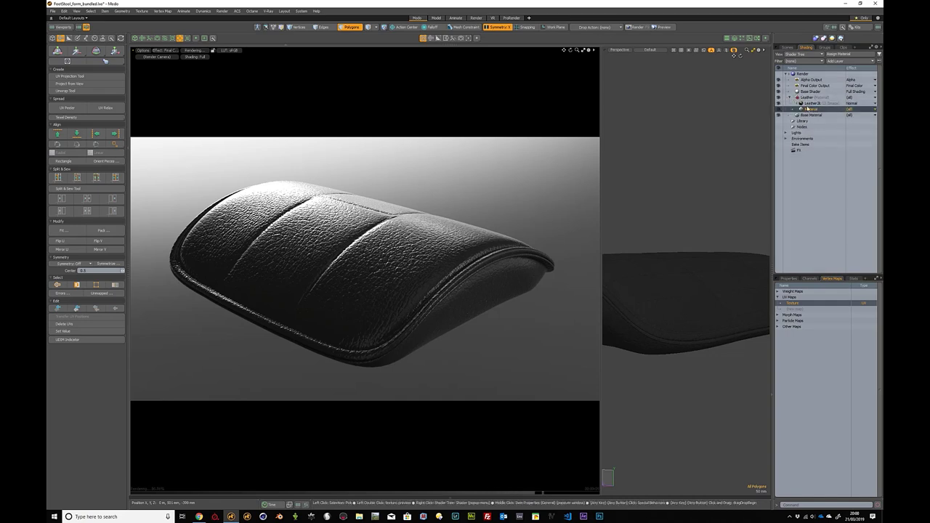
left_click(811, 103)
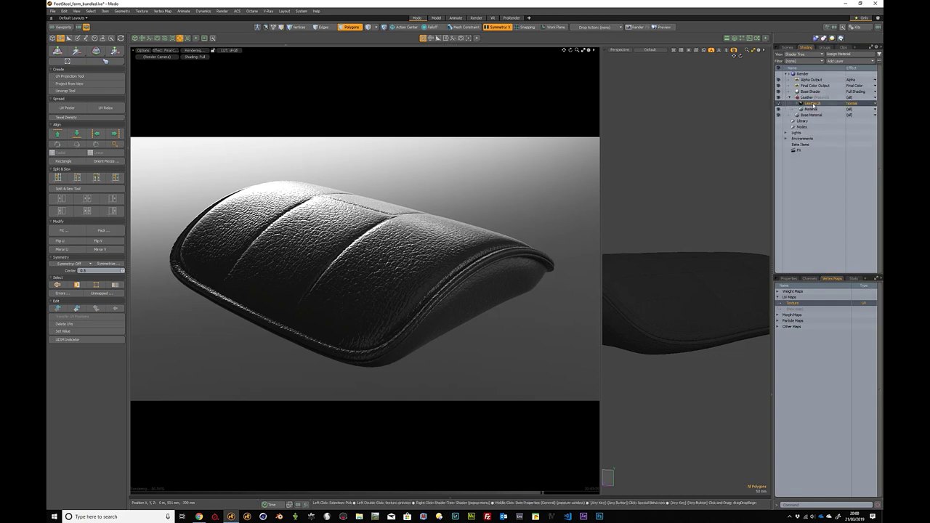
left_click(787, 278)
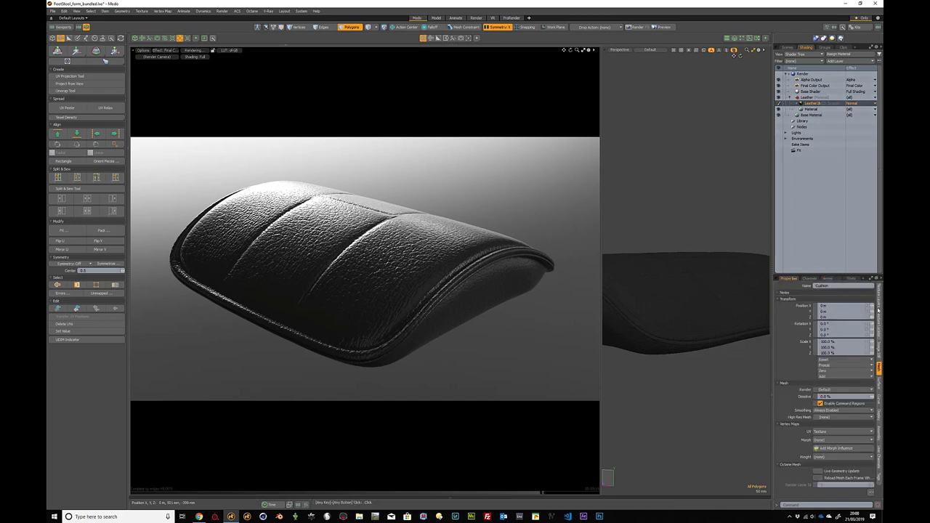
left_click(878, 305)
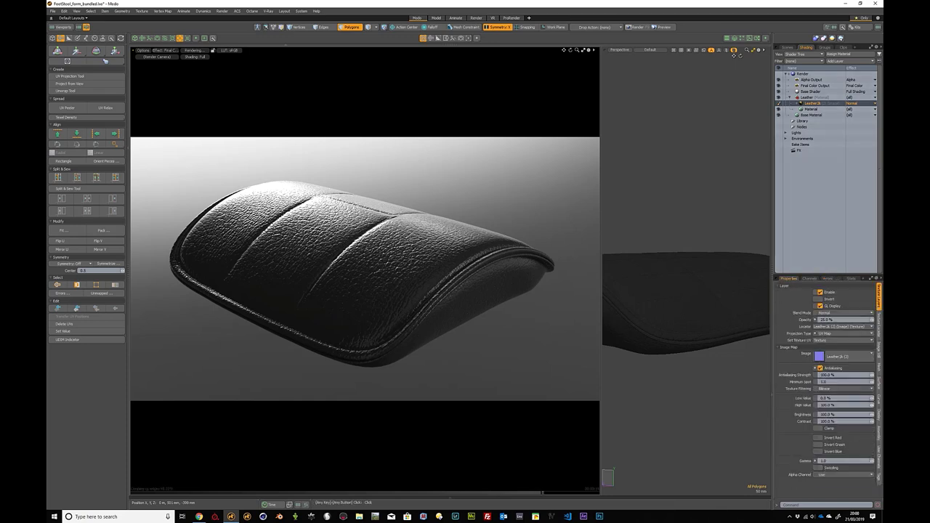
left_click(879, 323)
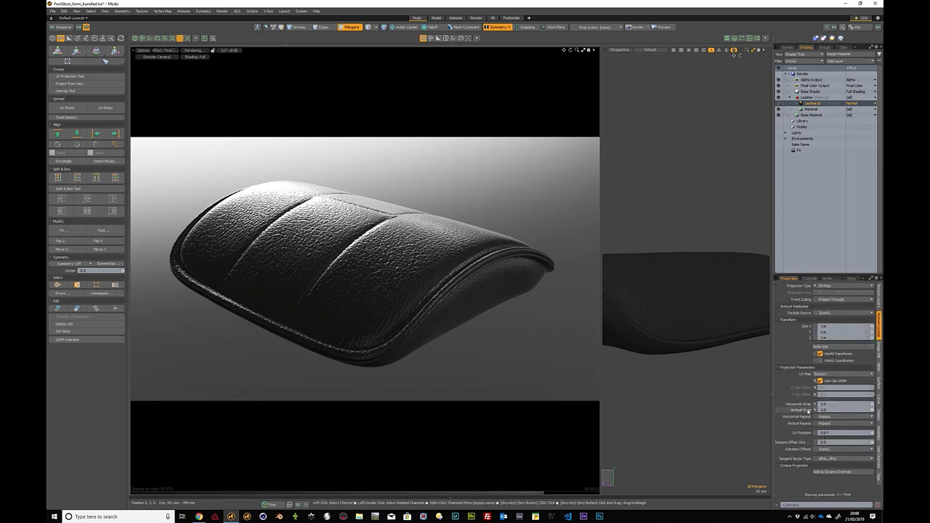
Step: Set the leather normal map's horizontal and vertical wrap to 5.0 and check the finer grain in the render preview
left_click(831, 404)
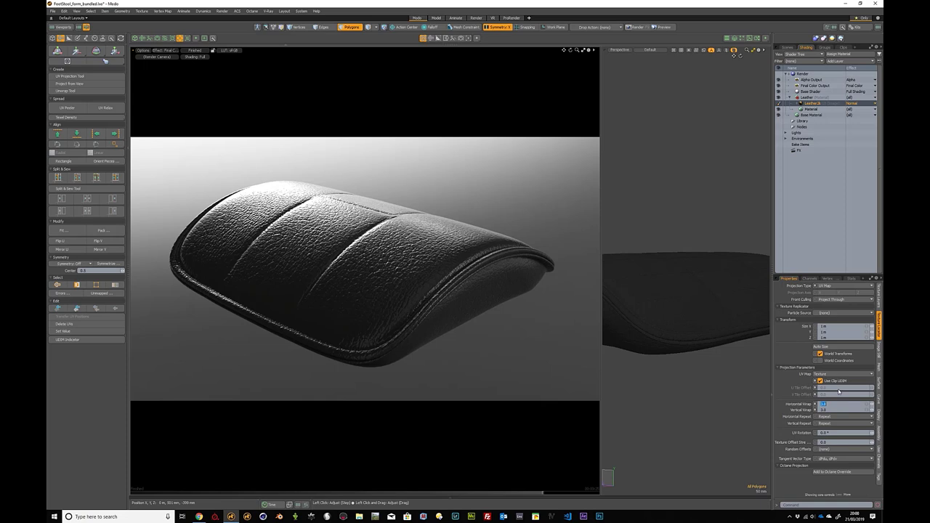
key("Return")
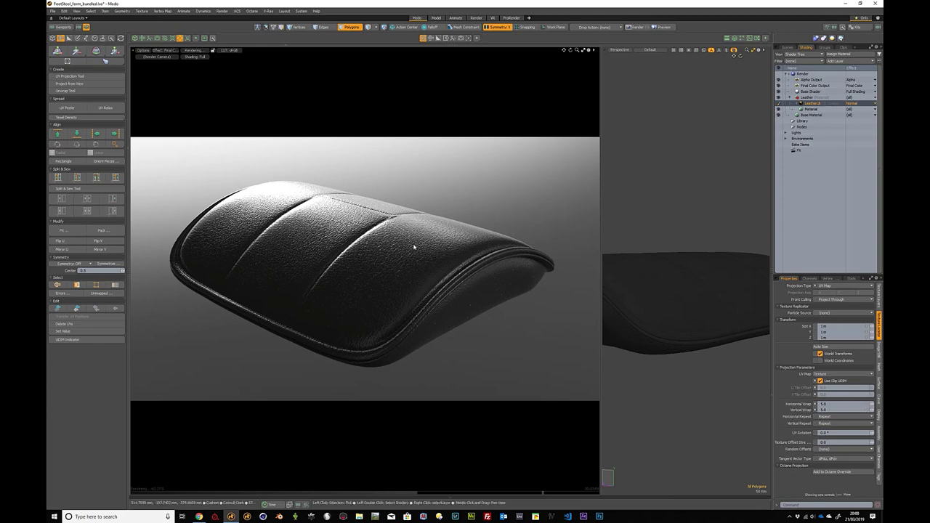
left_click_drag(261, 246, 423, 233, "alt")
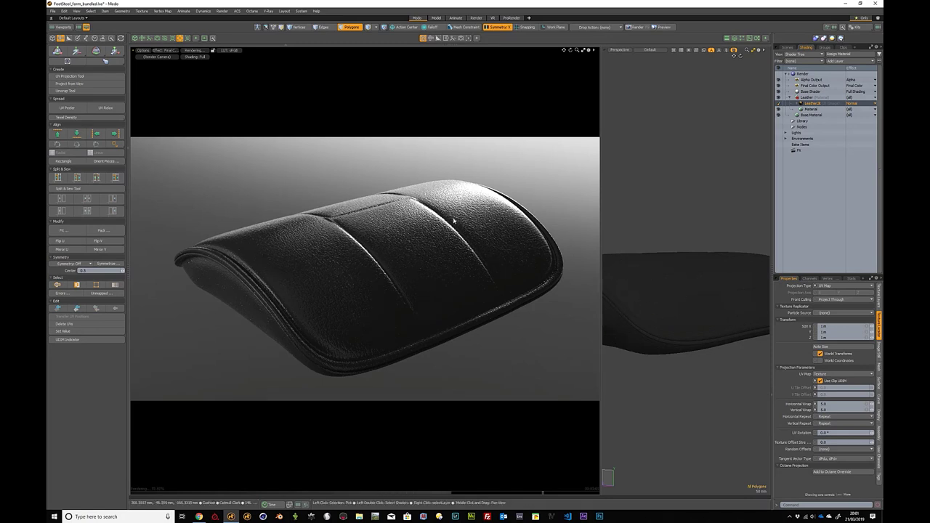
Step: Enlarge the model viewport beside the render preview and move the symmetrical pair of polygons on the cushion's top slightly down along Y
left_click_drag(685, 247, 668, 261, "alt")
left_click_drag(601, 237, 425, 218)
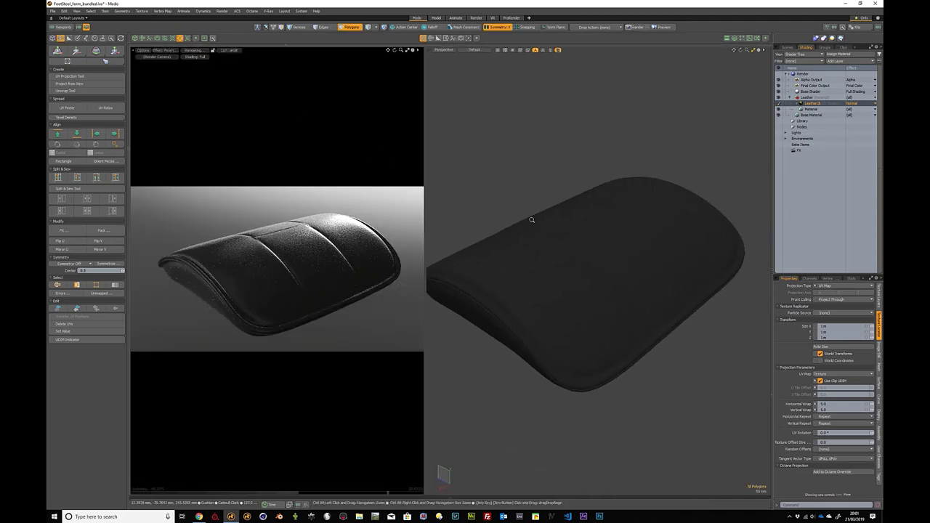
left_click_drag(532, 224, 567, 251, "ctrl+alt")
left_click(565, 250)
left_click_drag(681, 183, 647, 220, "alt+shift")
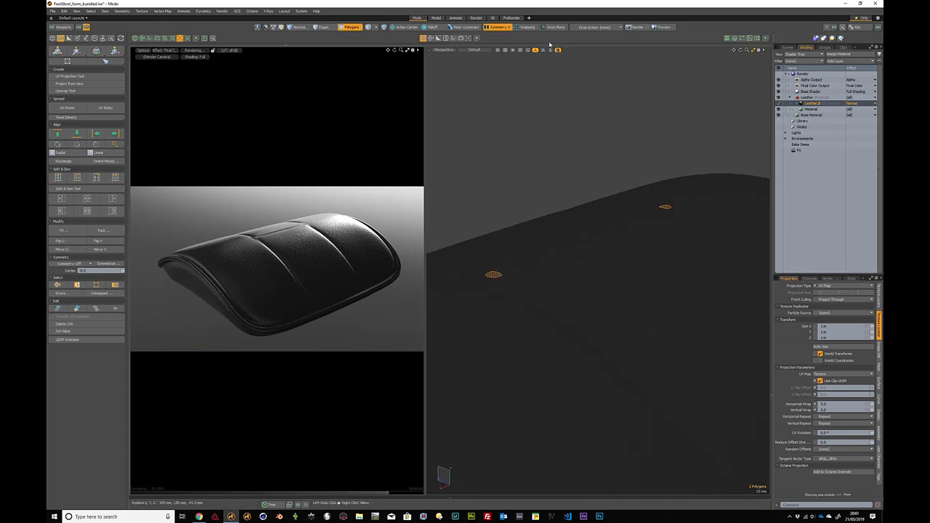
key("w")
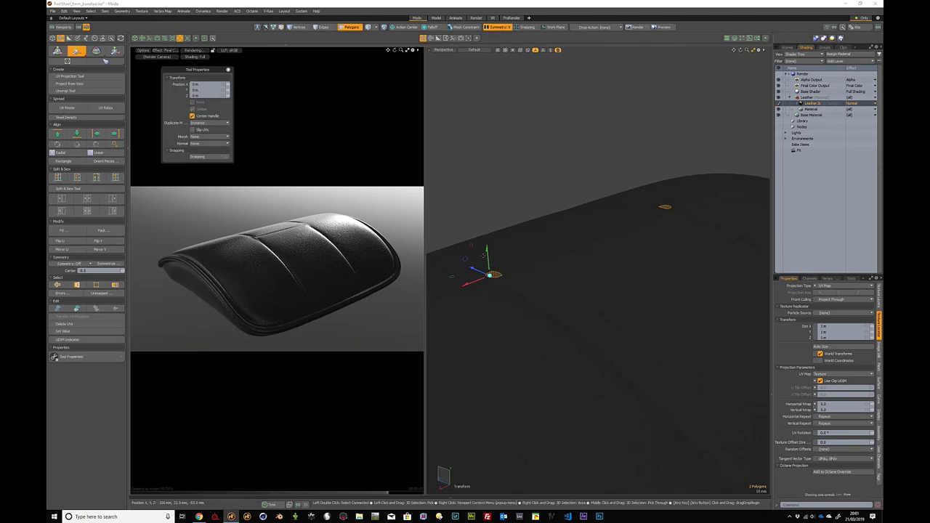
left_click_drag(489, 256, 488, 258)
key("space")
left_click(513, 195)
Step: Select the two short edge strips flanking the seam near the cushion's rounded end and increase their crease weight with the Edge Crease Tool
left_click_drag(513, 196, 560, 247, "alt")
double_click(585, 222)
key("2")
double_click(585, 218)
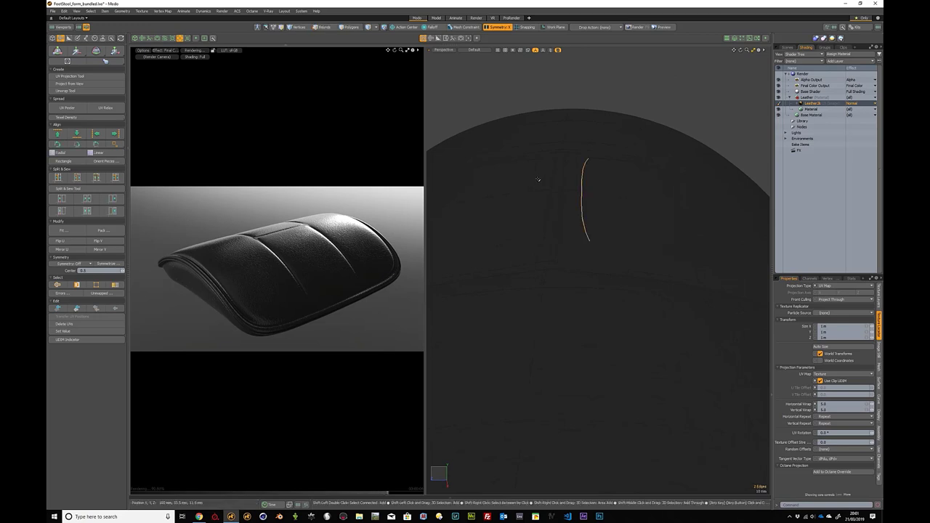
double_click(533, 182, "shift")
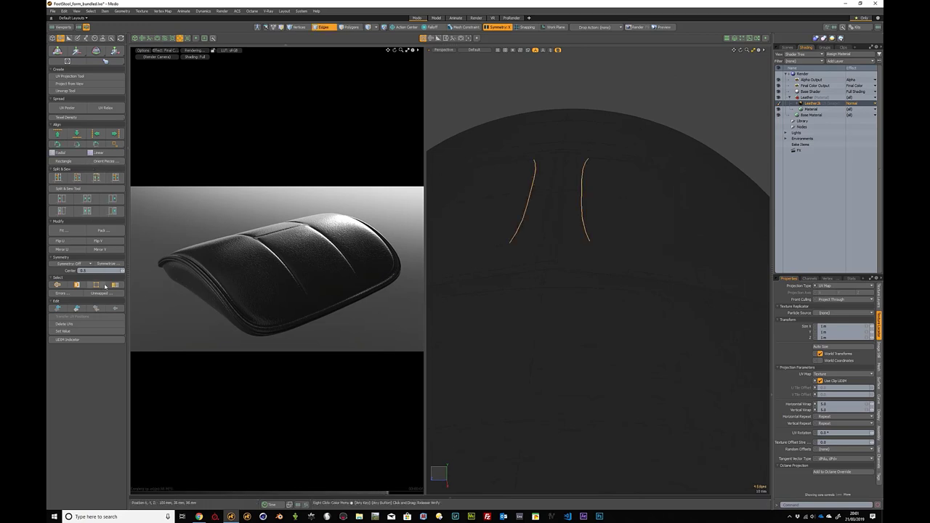
left_click(53, 38)
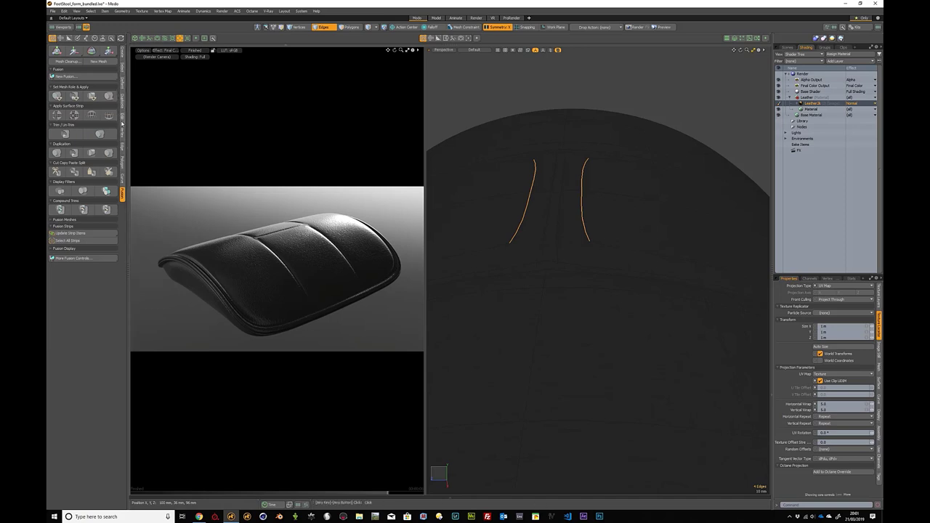
left_click(122, 149)
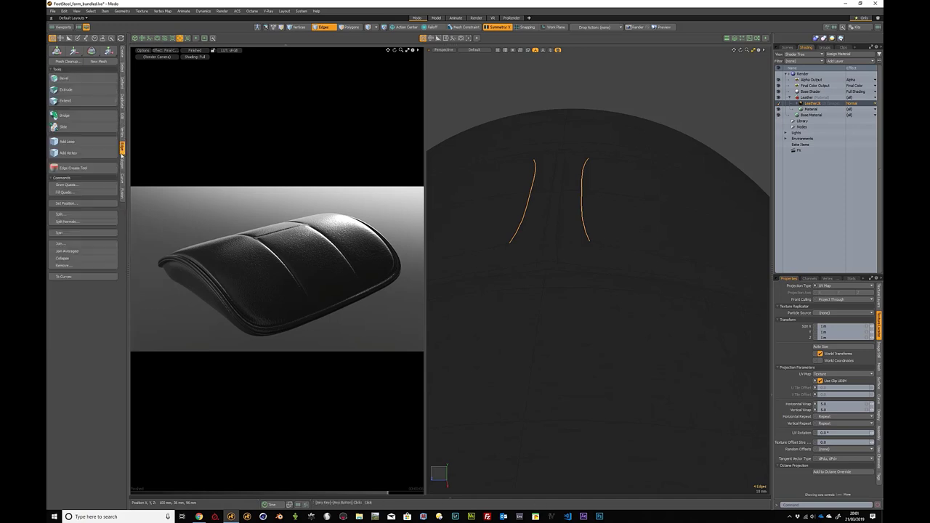
left_click(73, 168)
left_click_drag(569, 150, 601, 150)
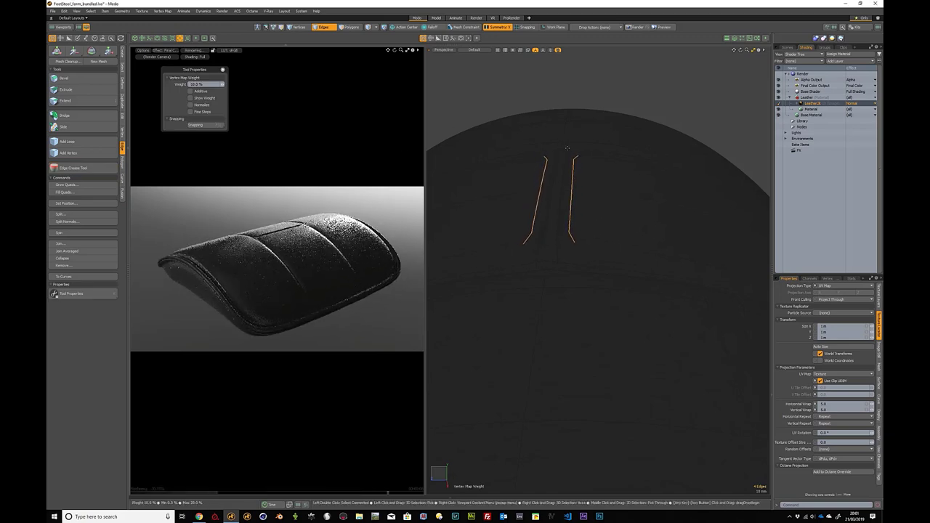
key("space")
left_click(602, 108)
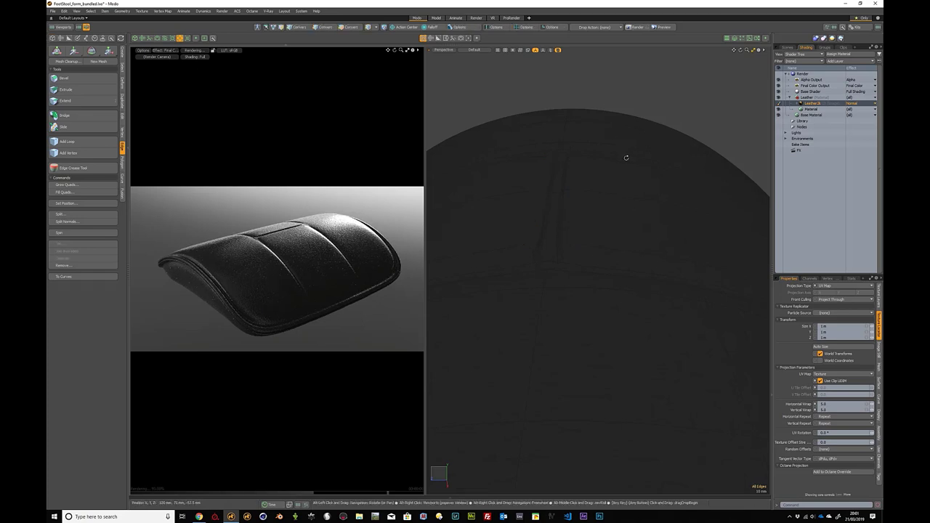
Step: Examine the cushion's creased seam area and overall shape from several angles in both the render preview and the model viewport
left_click_drag(486, 218, 585, 241, "alt")
left_click_drag(316, 257, 391, 240, "alt")
left_click_drag(314, 261, 313, 283, "alt")
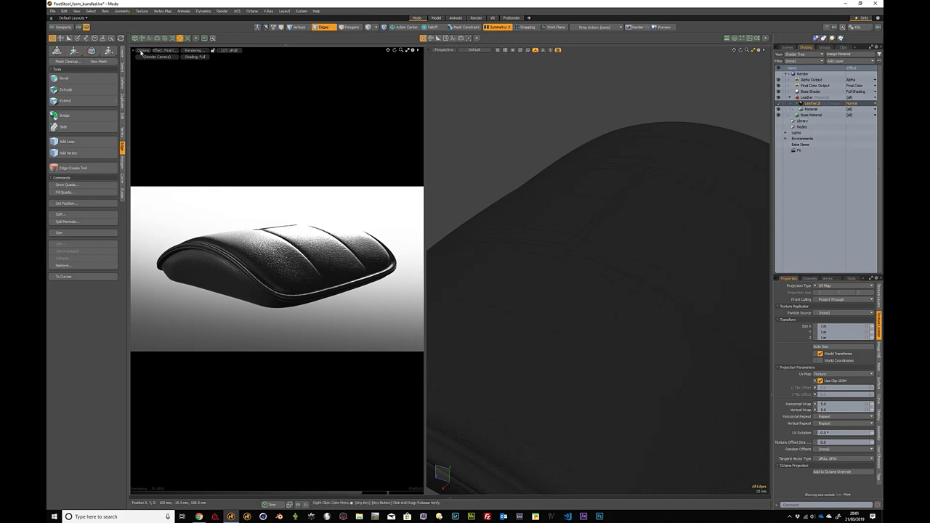
scroll(584, 280, "down", 2)
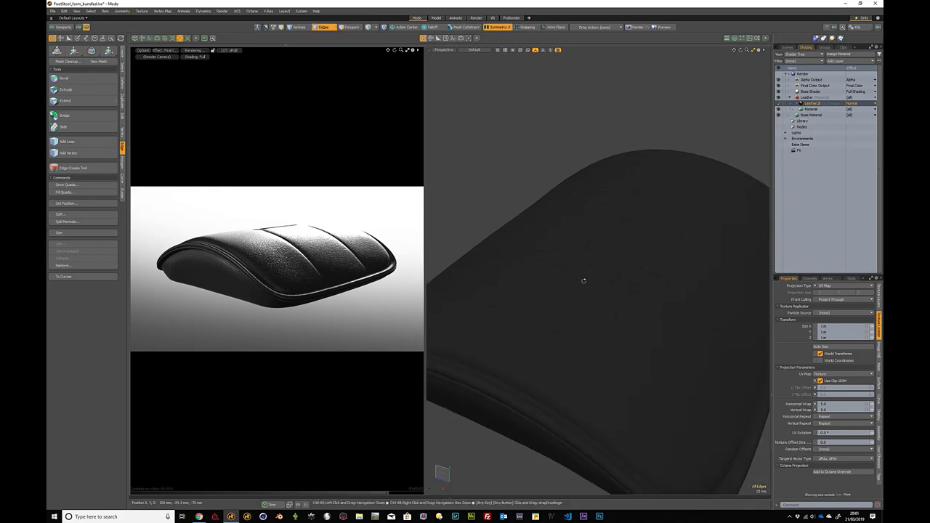
left_click_drag(583, 280, 577, 244, "alt+shift")
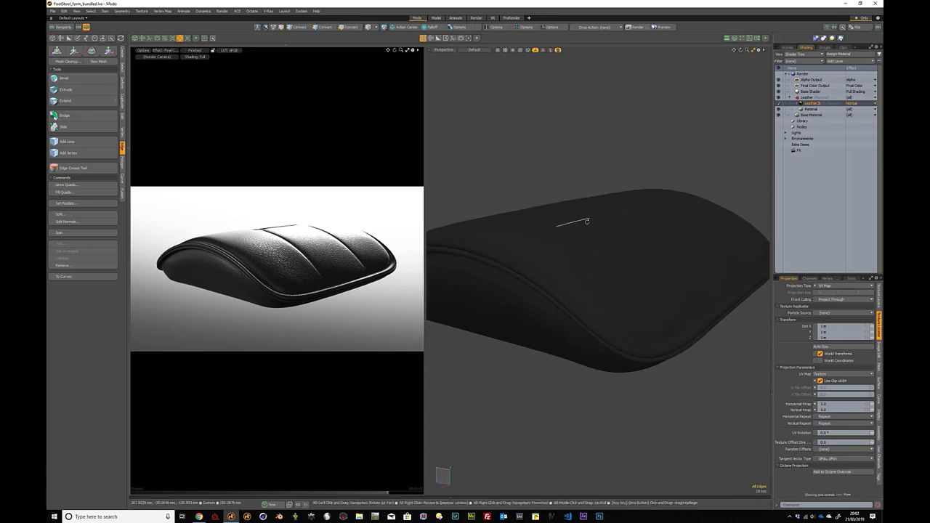
left_click_drag(567, 208, 604, 214, "alt")
left_click_drag(564, 147, 556, 148, "alt")
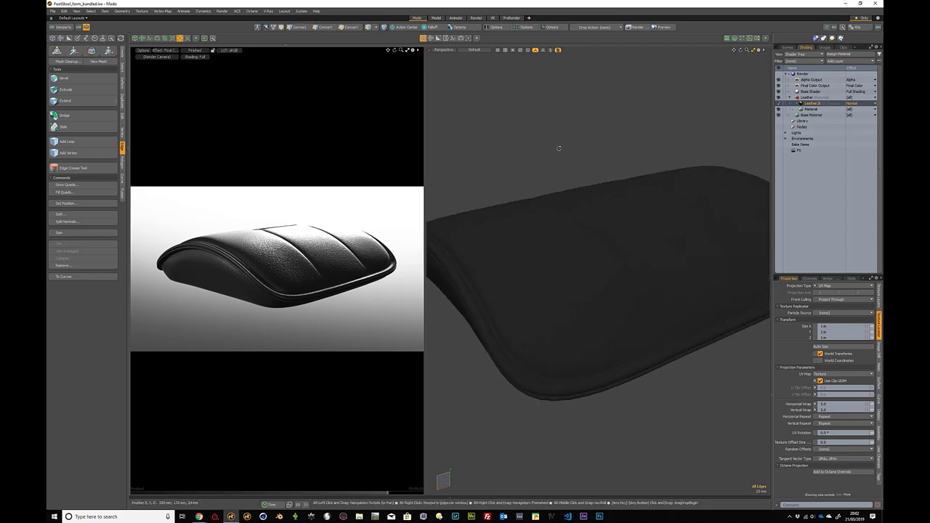